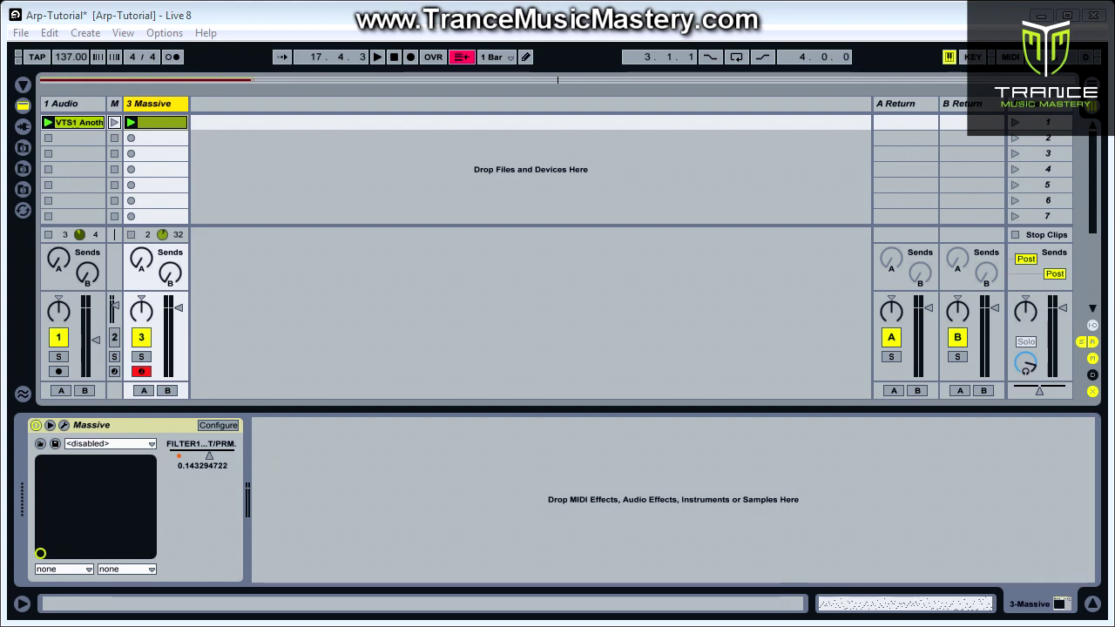
Open the finished arpeggio clip on the Massive track, play it through with its filter automation, and stop playback.
double_click(149, 123)
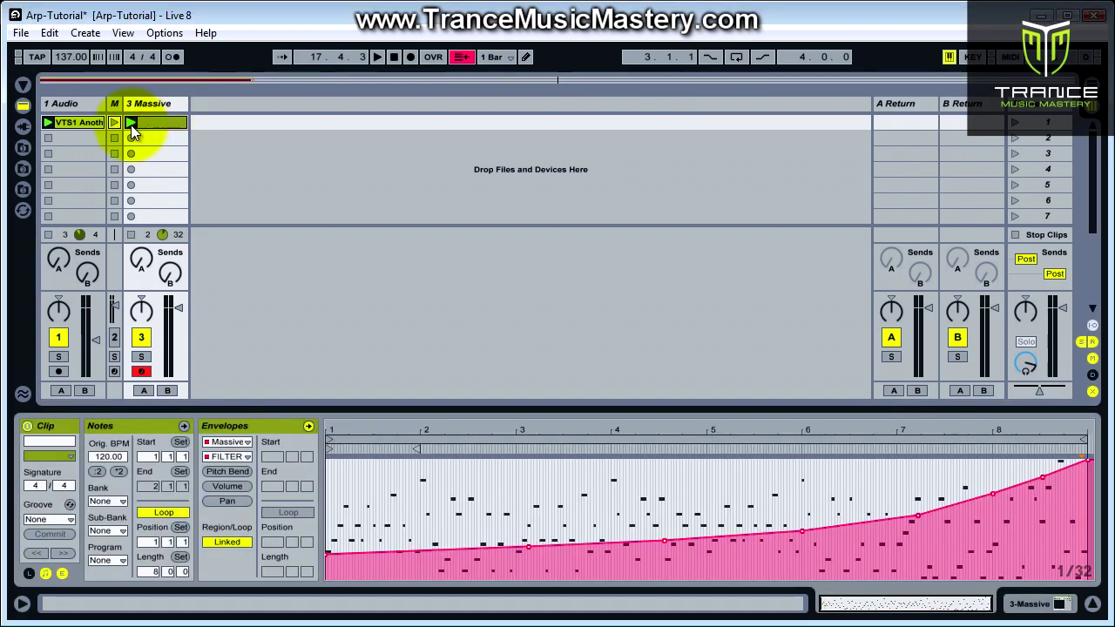
left_click(128, 122)
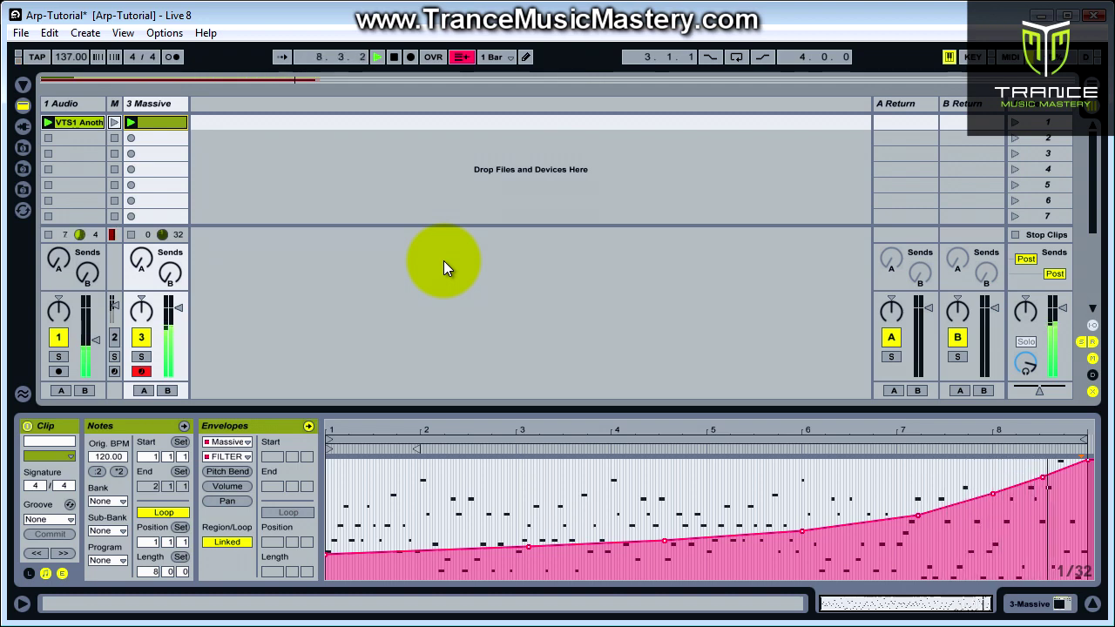
key("space")
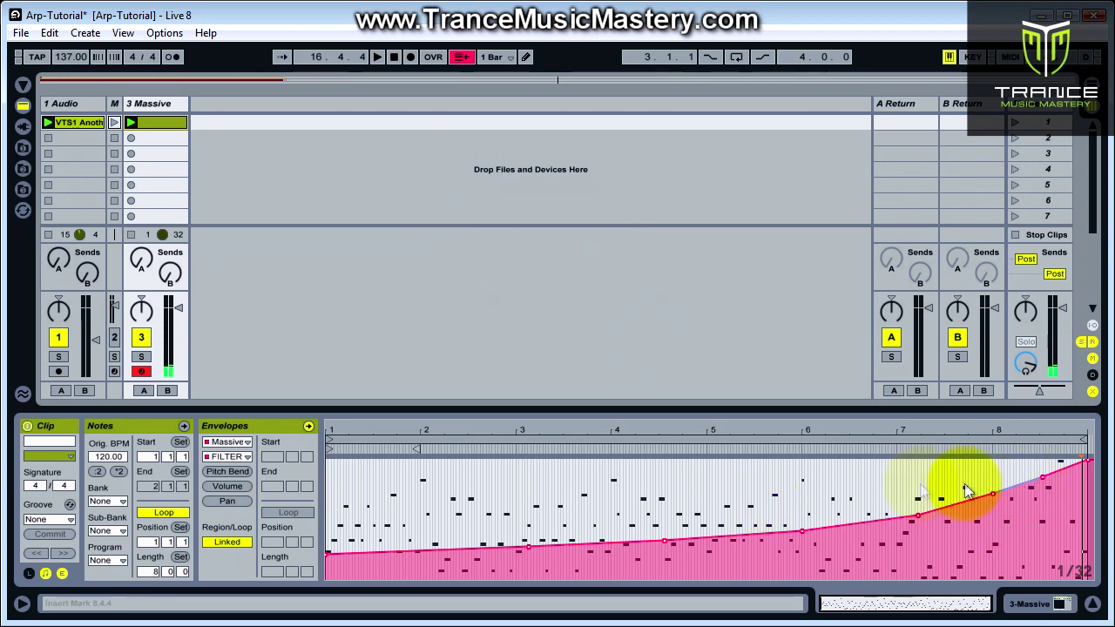
Show the Massive instrument device loaded on the third track.
left_click(170, 132)
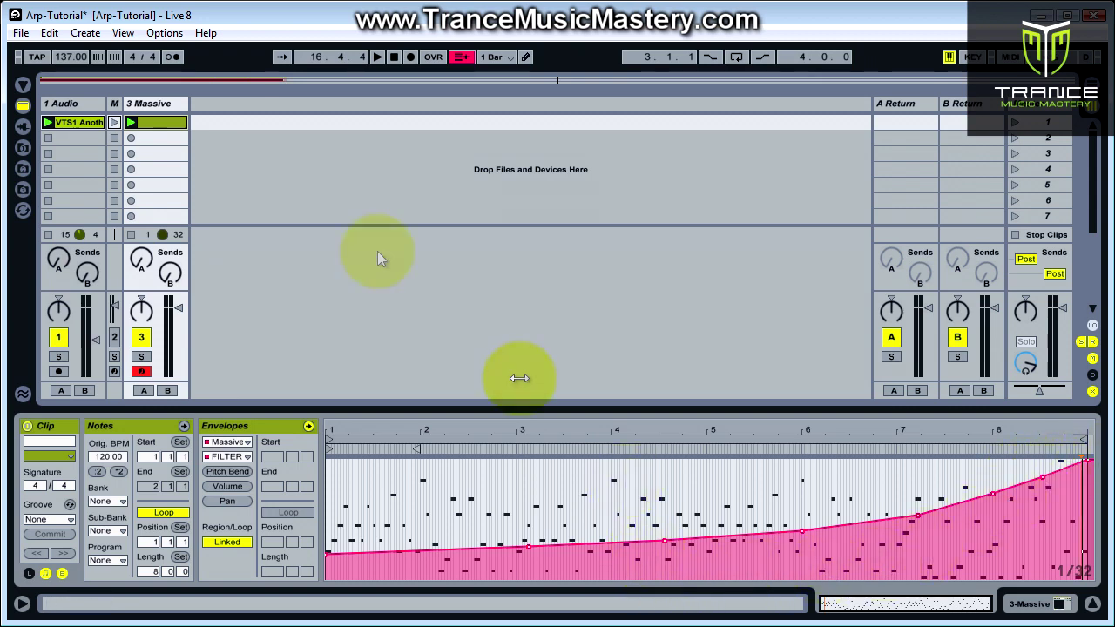
left_click(1031, 603)
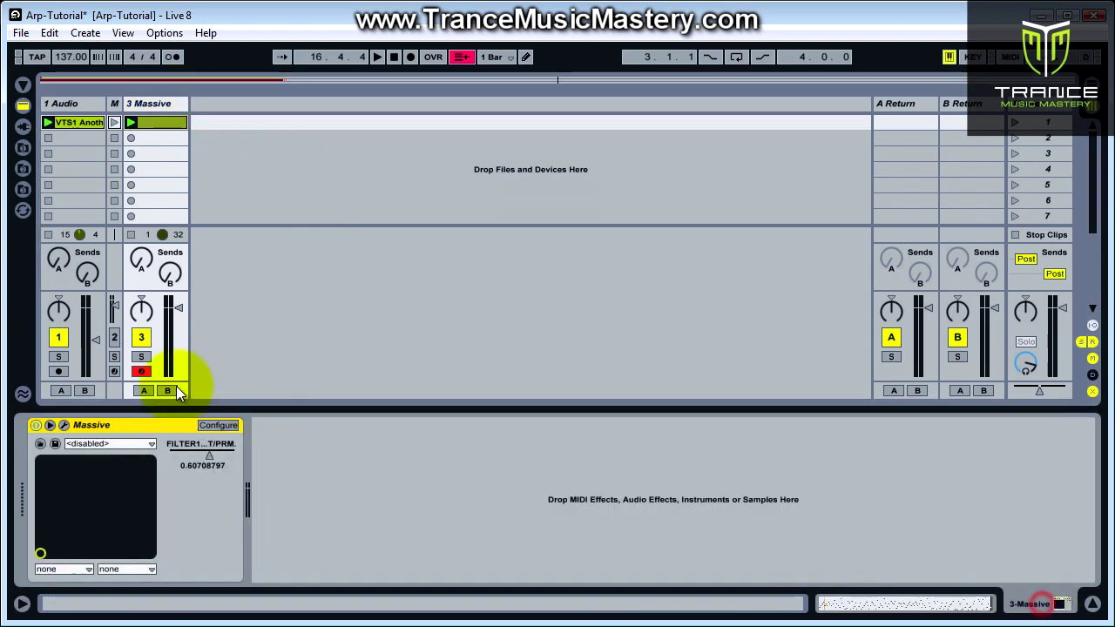
left_click(62, 425)
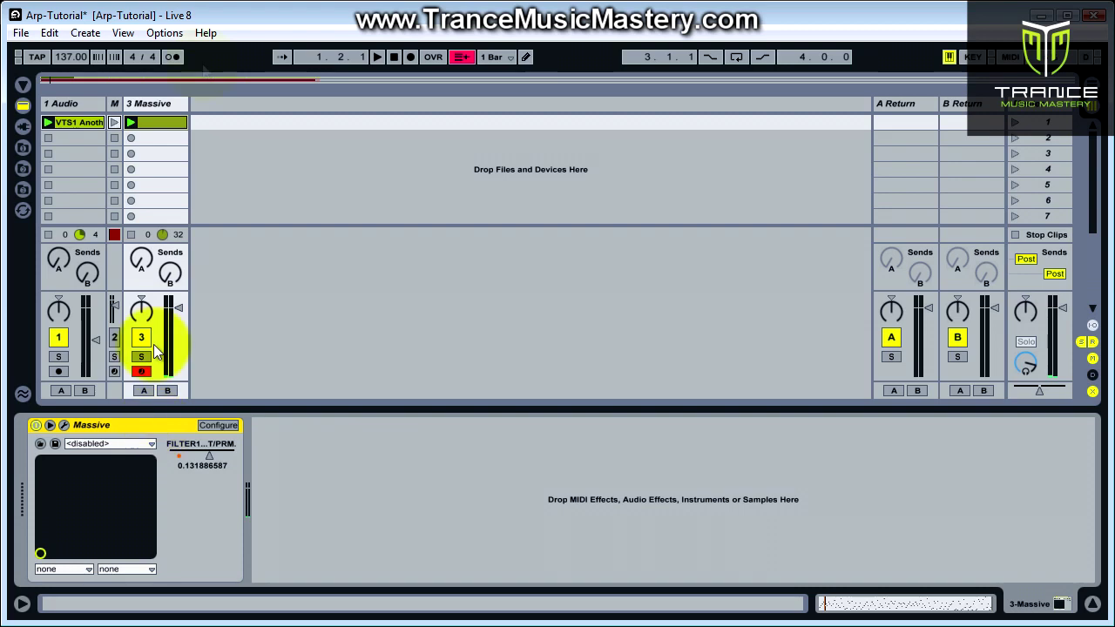
Create an empty MIDI clip in the Massive track's second slot and open its note editor in draw mode.
double_click(157, 141)
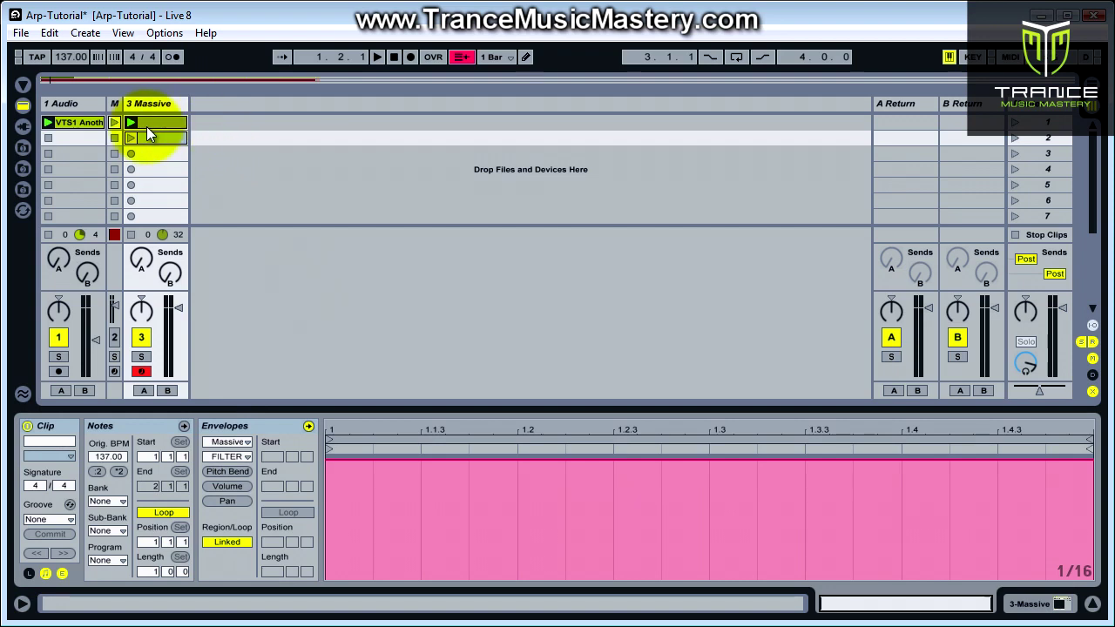
left_click(156, 120)
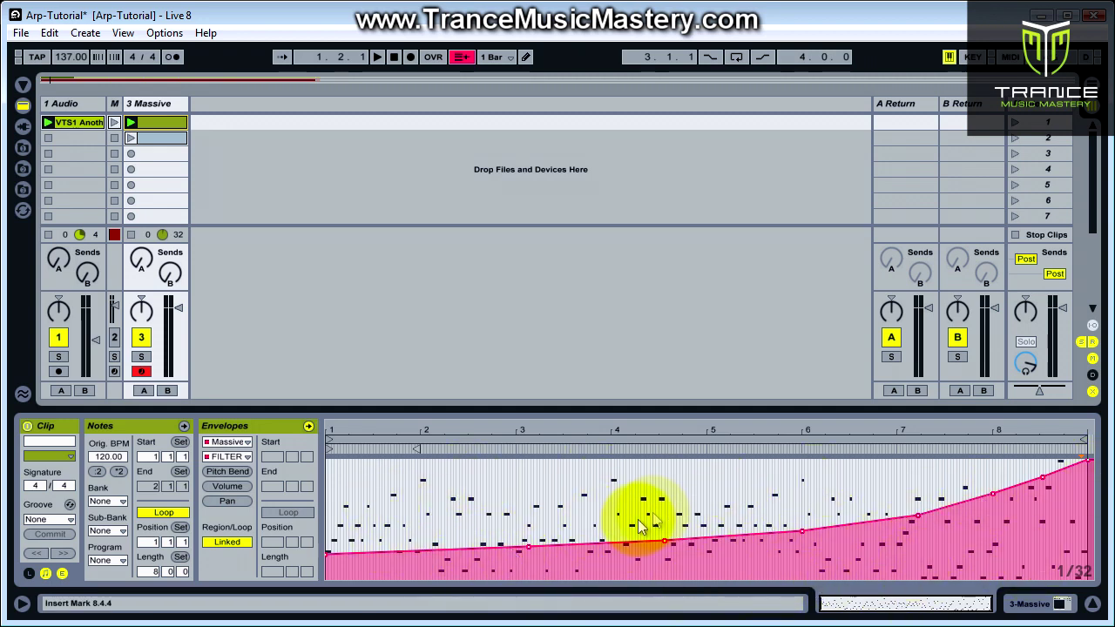
left_click(166, 139)
left_click_drag(400, 406, 397, 371)
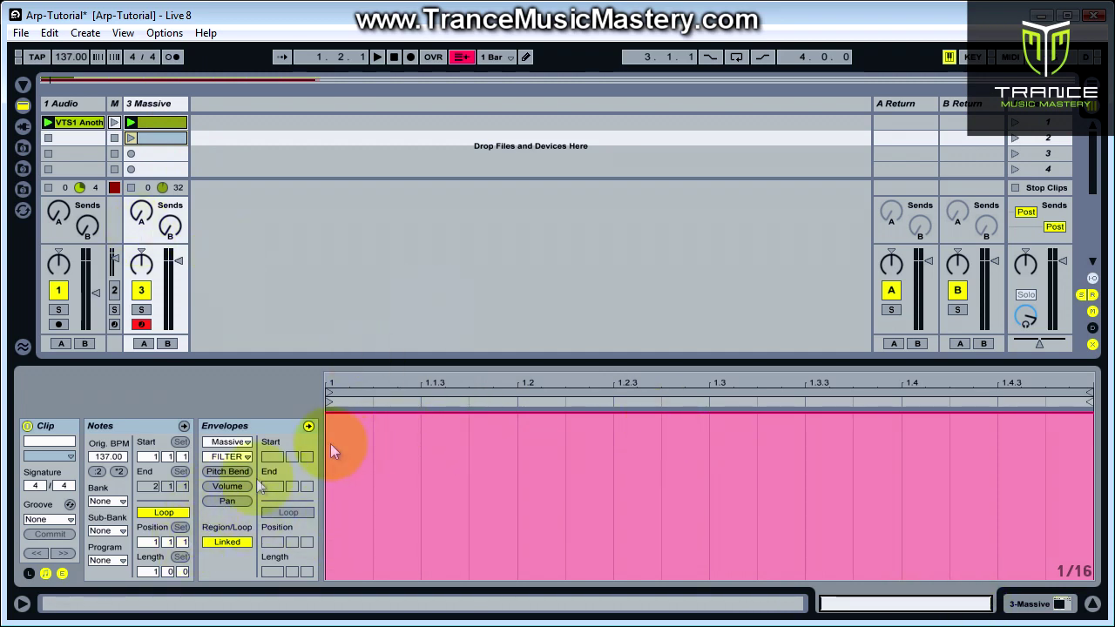
left_click(61, 572)
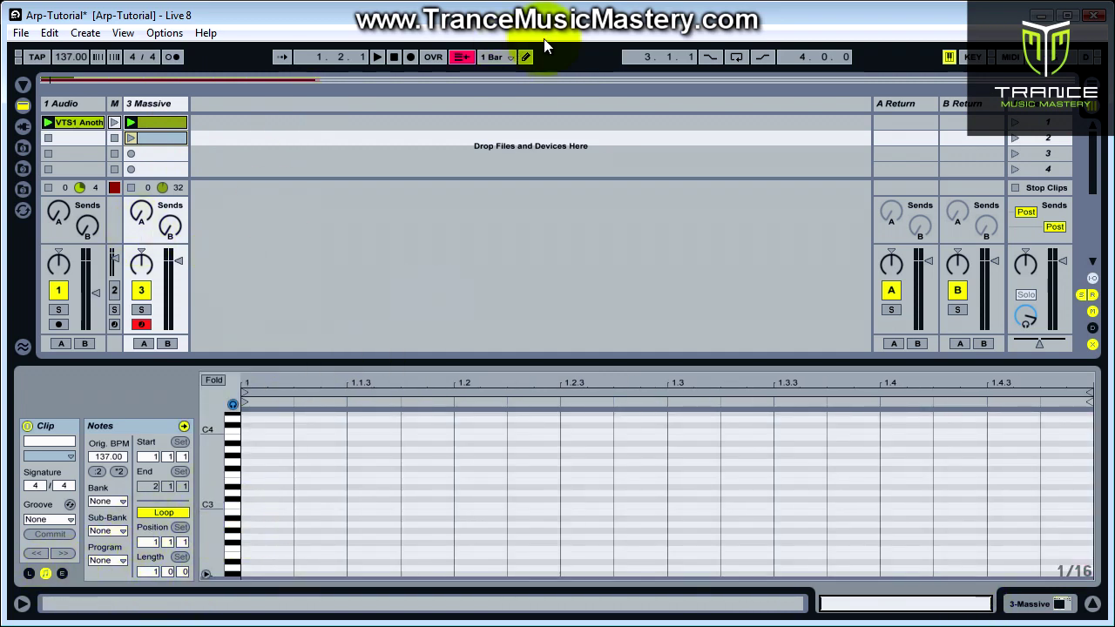
left_click(525, 57)
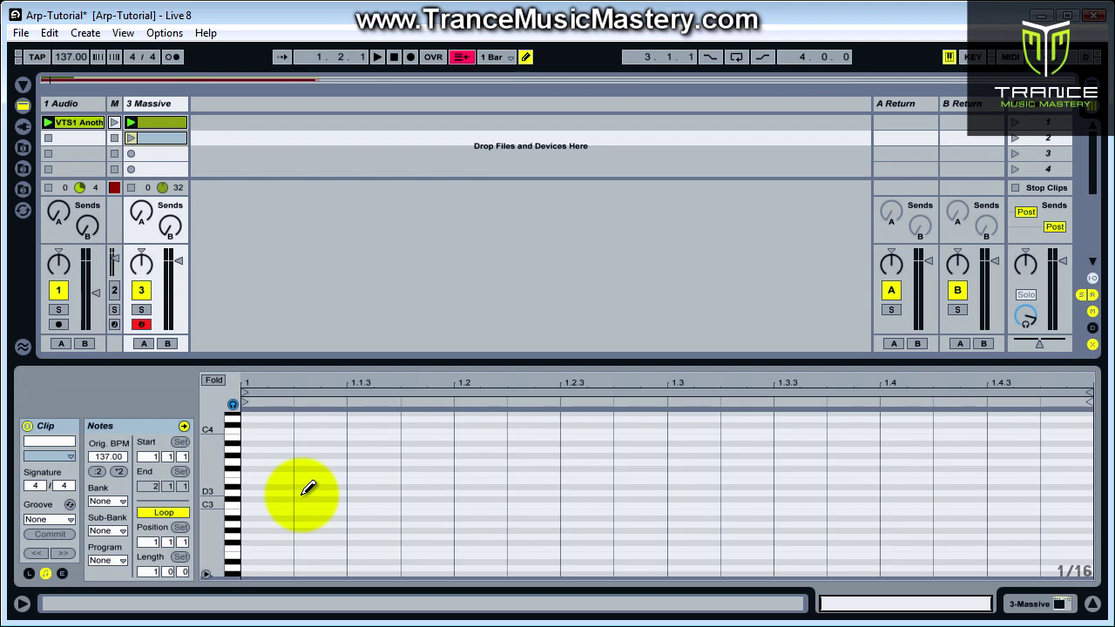
Audition the C, D# and G notes on the Massive instrument.
key("a")
key("e")
key("g")
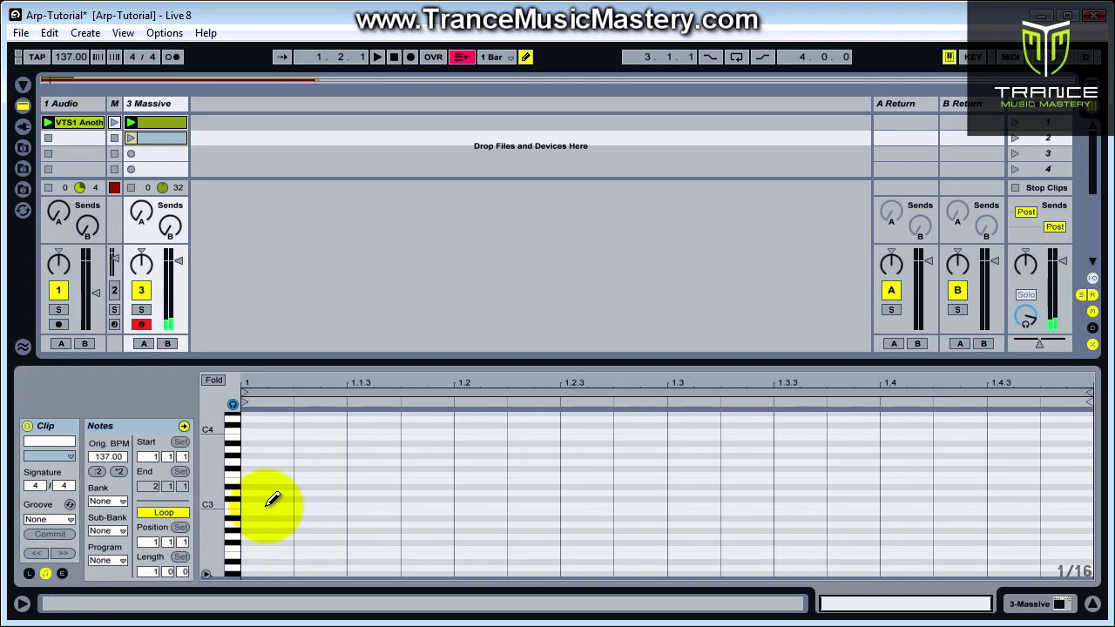
Draw a rising C3, D#3, G3 pattern of consecutive sixteenth notes, repeated four times from 1.1.1 up to beat 1.4.
left_click(268, 505)
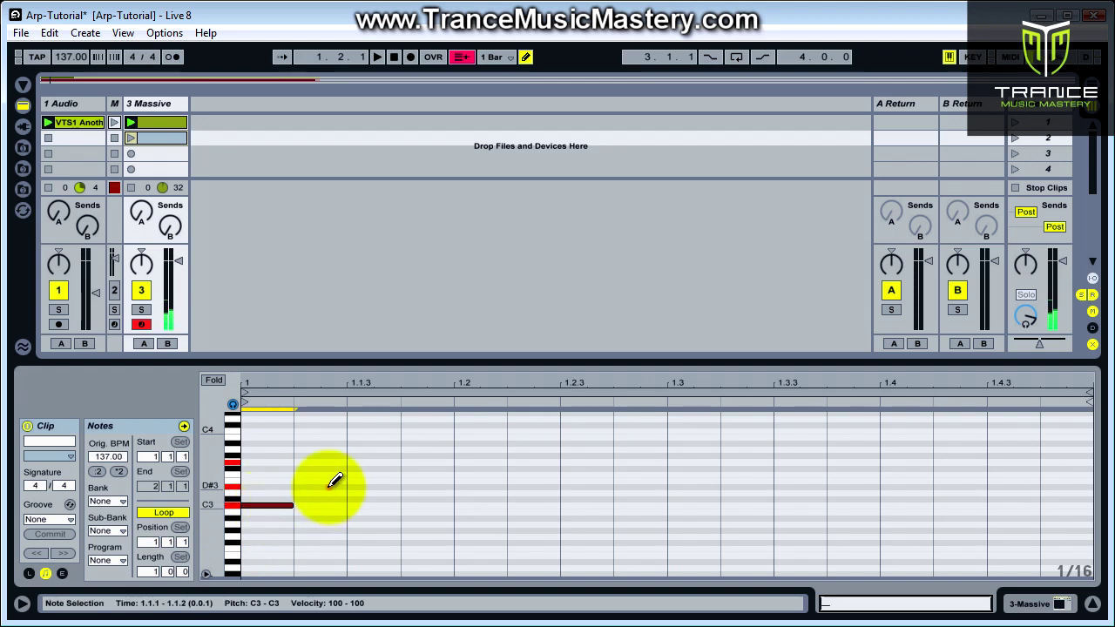
left_click(315, 488)
left_click(374, 462)
left_click(433, 505)
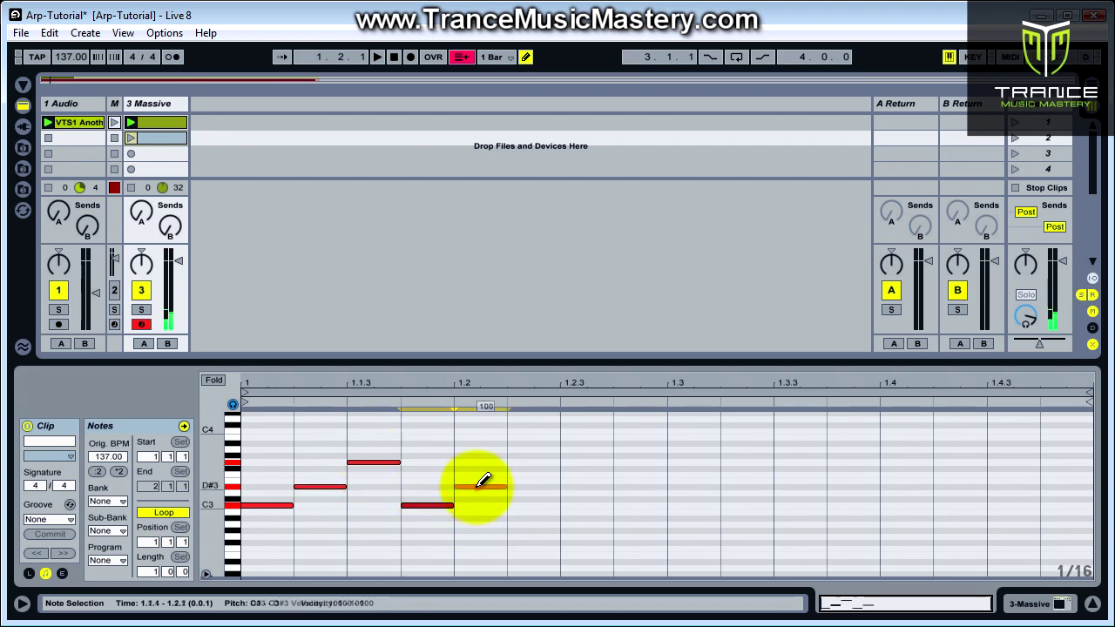
left_click(476, 486)
left_click(541, 461)
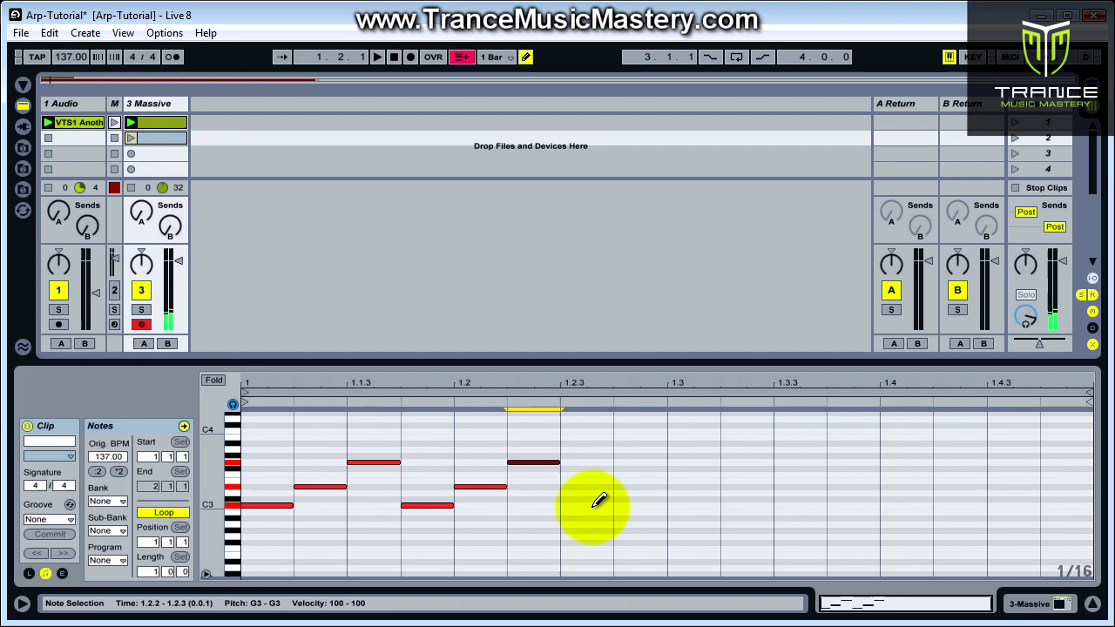
left_click(588, 505)
left_click(640, 486)
left_click(706, 461)
left_click(747, 505)
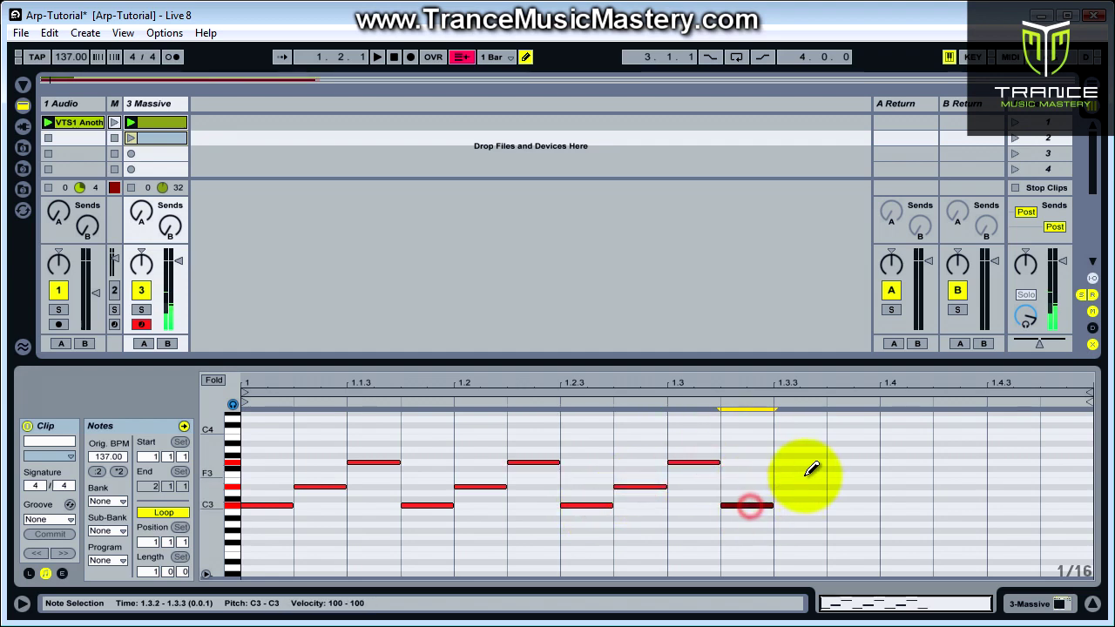
left_click(799, 486)
left_click(854, 461)
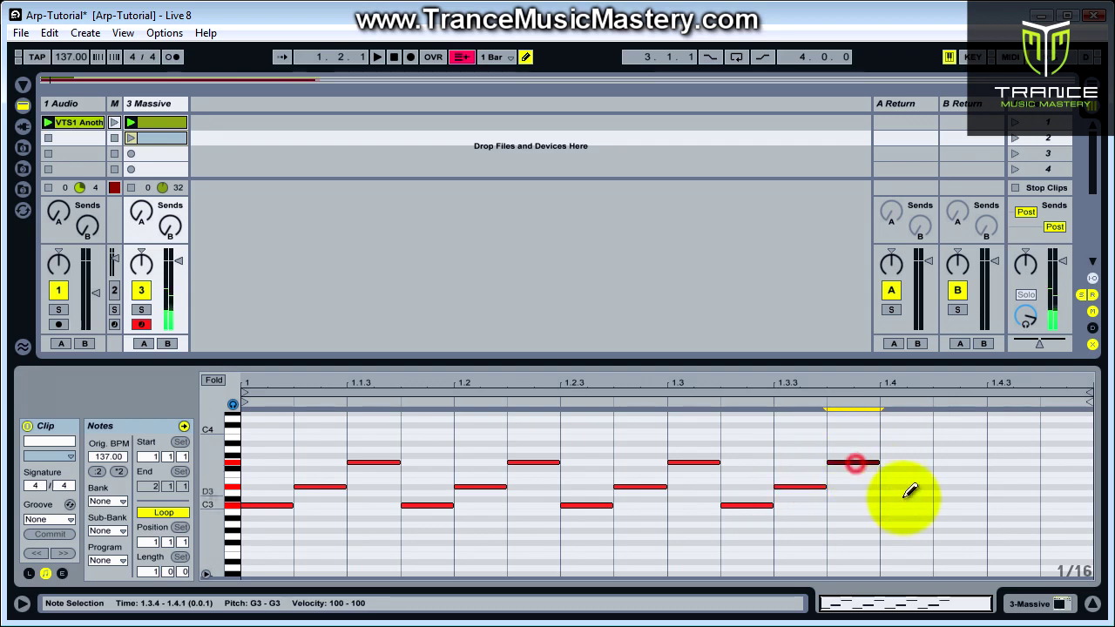
Fill the bar's last beat with sixteenth notes C3, D#3, G3 and D#3.
left_click(905, 505)
left_click(958, 484)
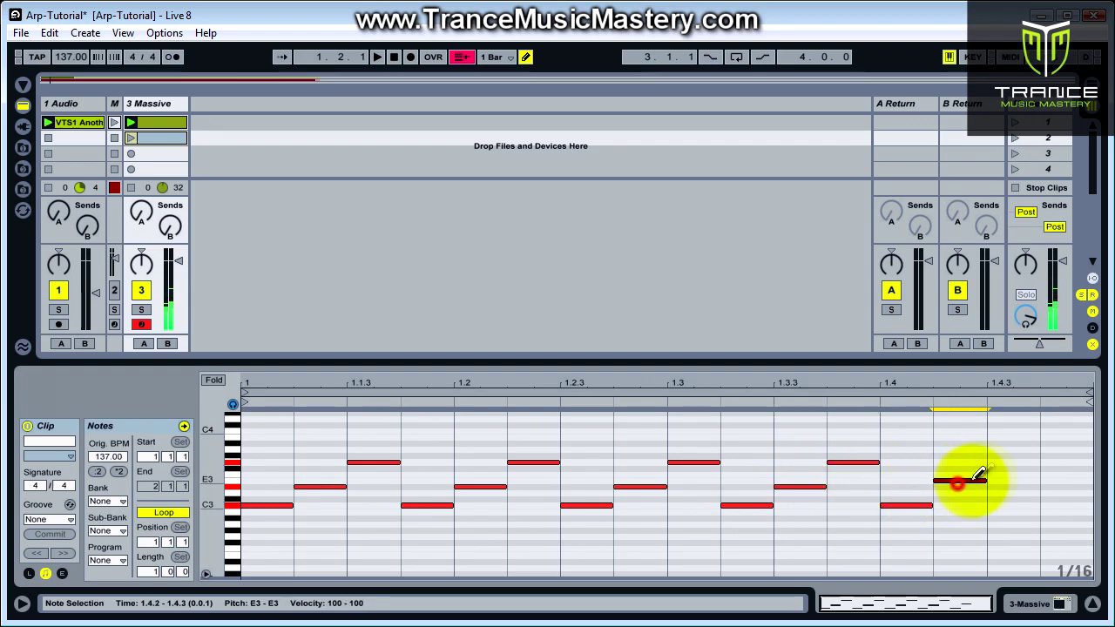
left_click(984, 479)
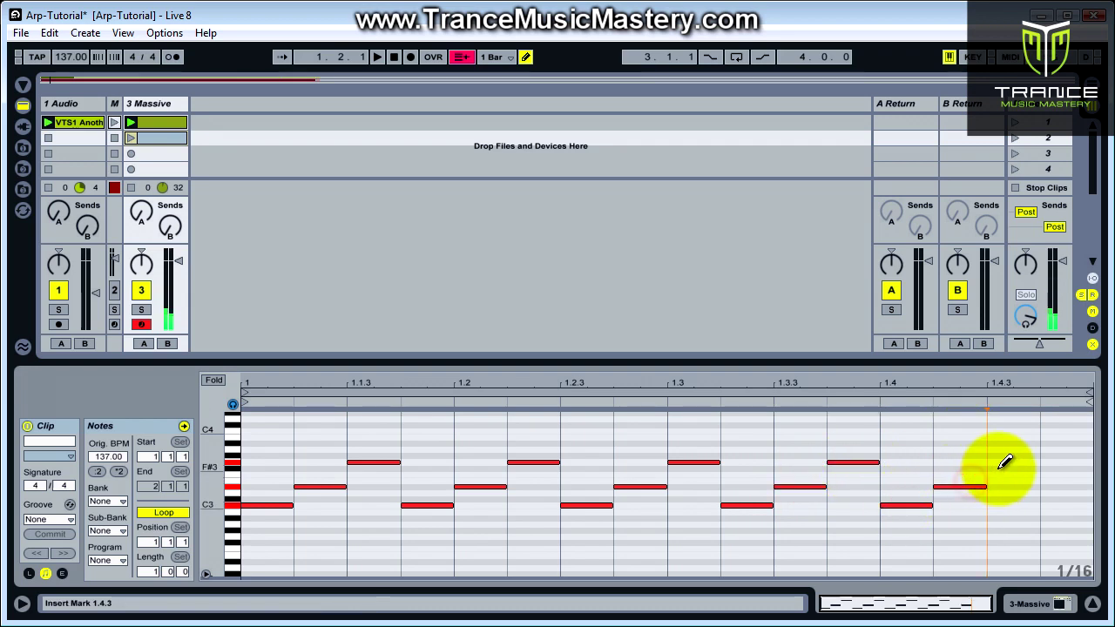
left_click(1003, 461)
left_click(1077, 484)
Launch the new one-bar arpeggio clip to hear it and stop playback.
left_click(109, 149)
left_click(133, 139)
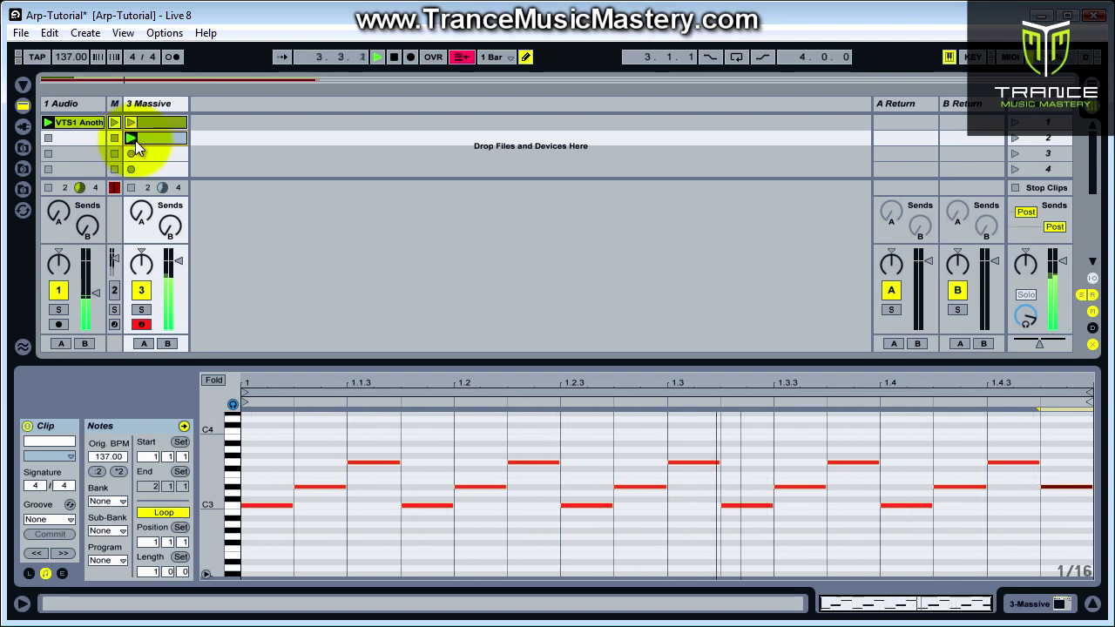
key("space")
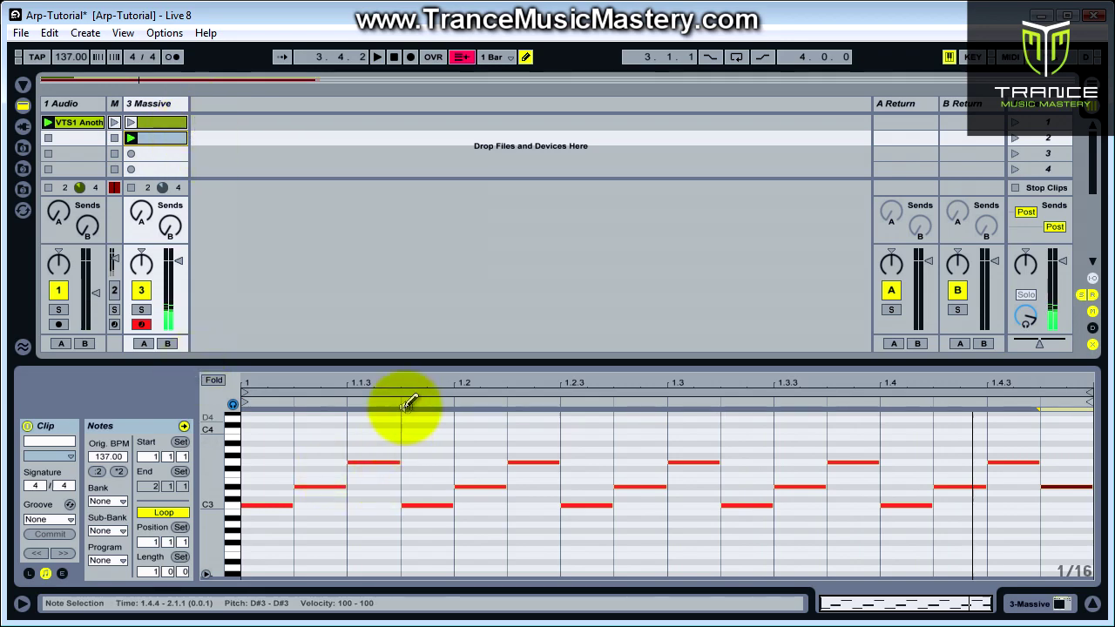
Try the clip at double tempo in an enlarged note editor and restore its original tempo.
left_click_drag(434, 361, 451, 224)
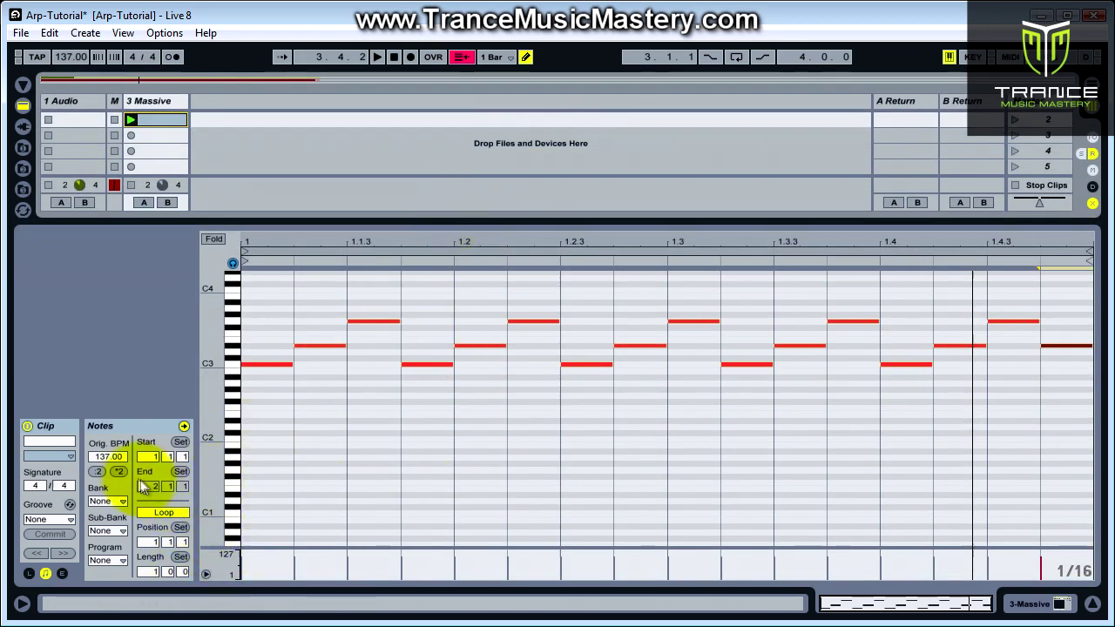
left_click(118, 472)
key("space")
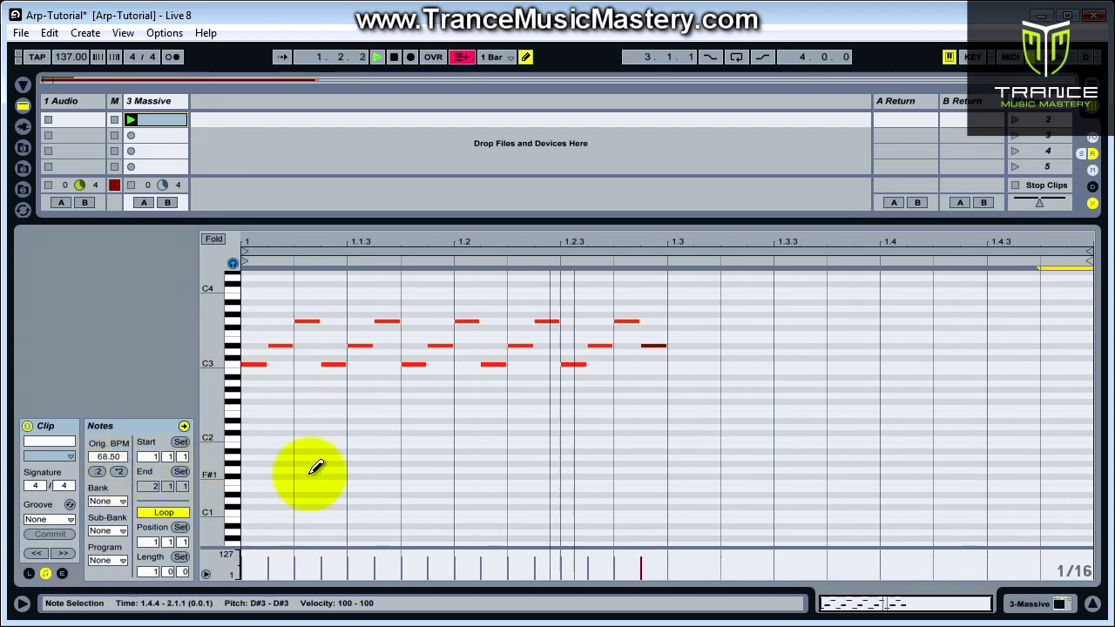
key("space")
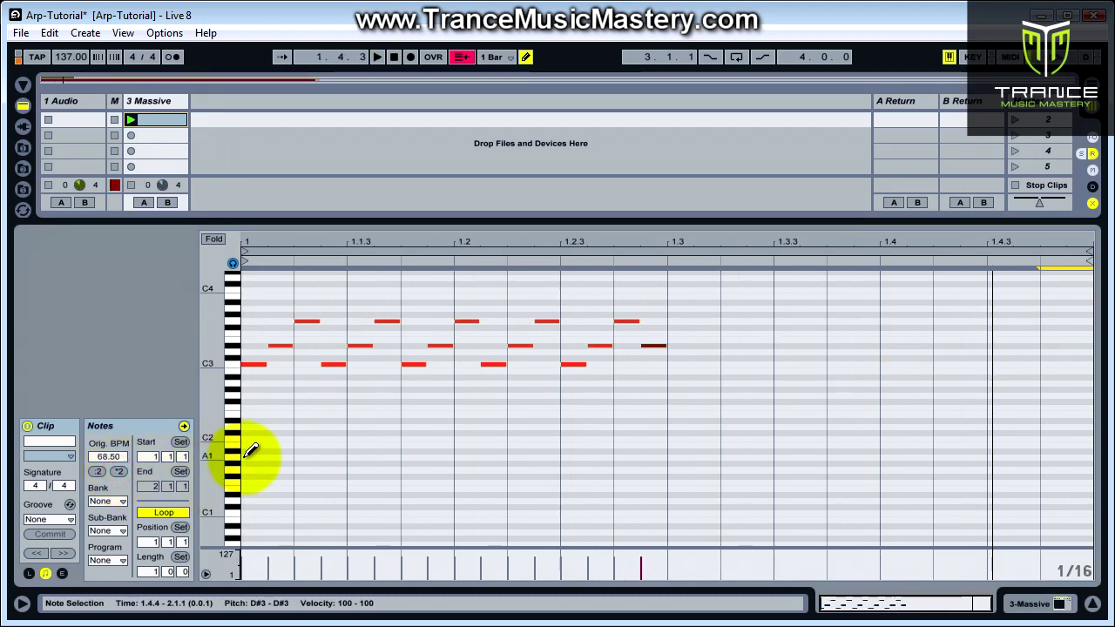
left_click(95, 471)
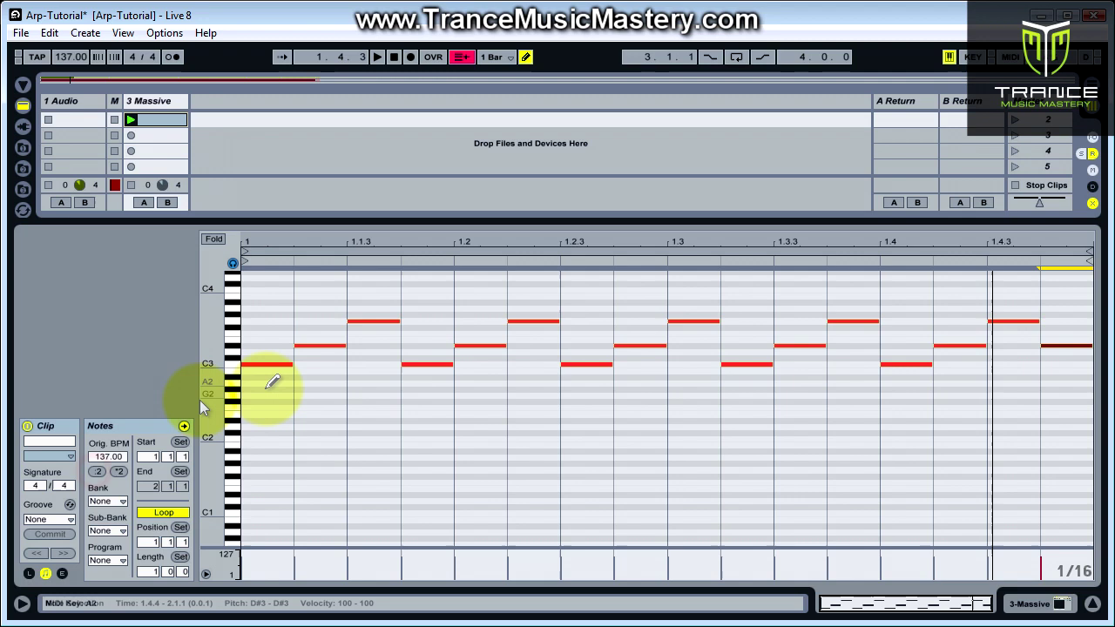
Set the clip's loop length to 2 bars.
left_click(150, 572)
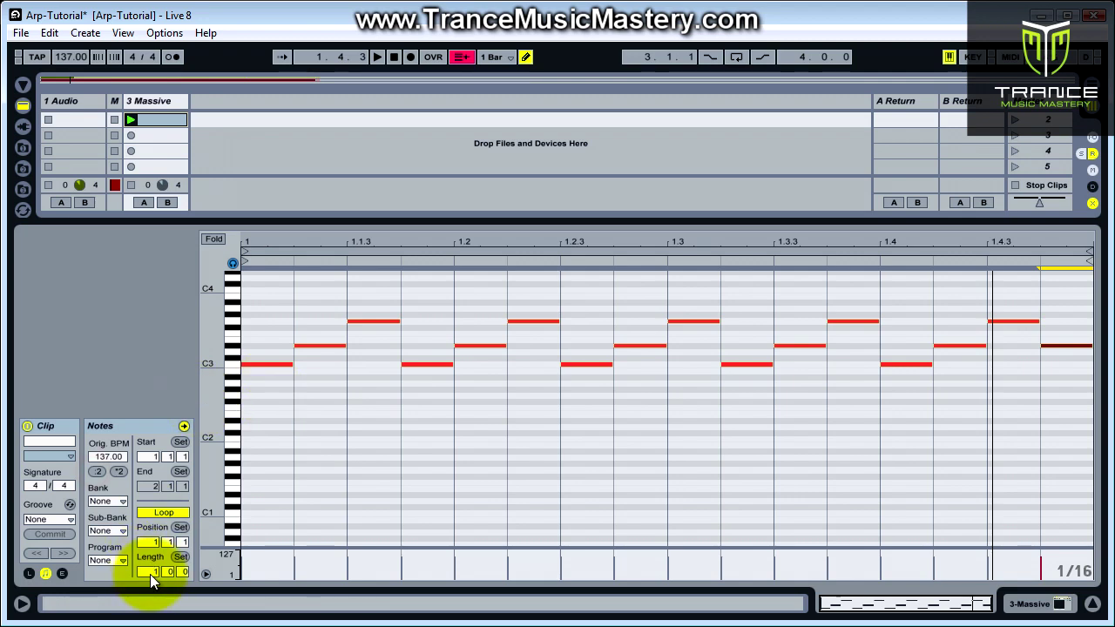
type("2")
key("Return")
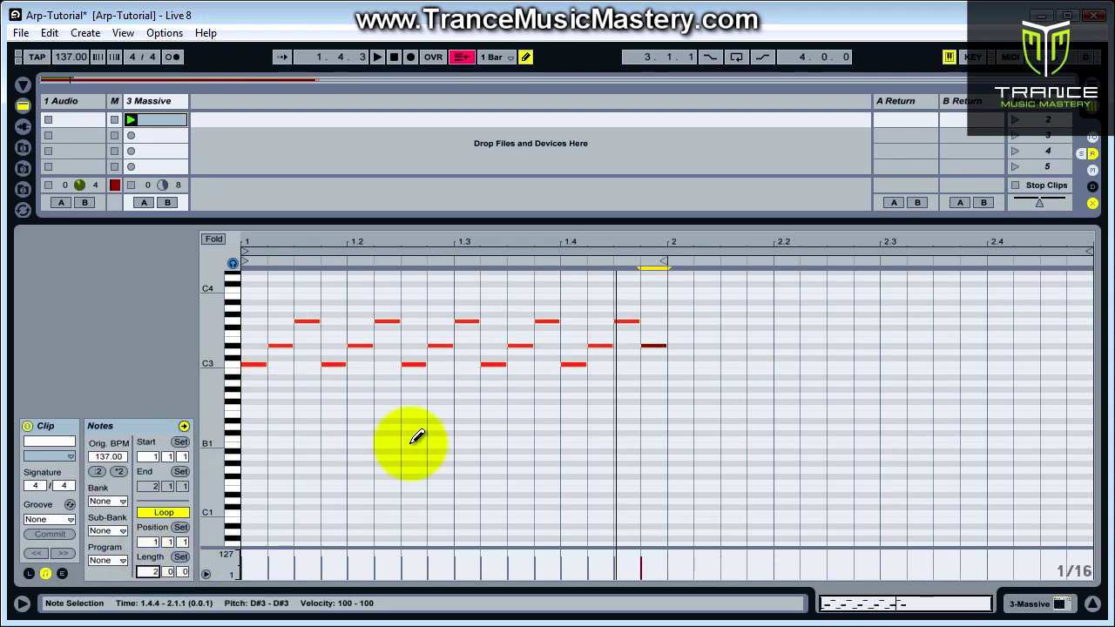
Leave draw mode, copy all of the first bar's notes into bar 2, and play the result.
left_click(527, 57)
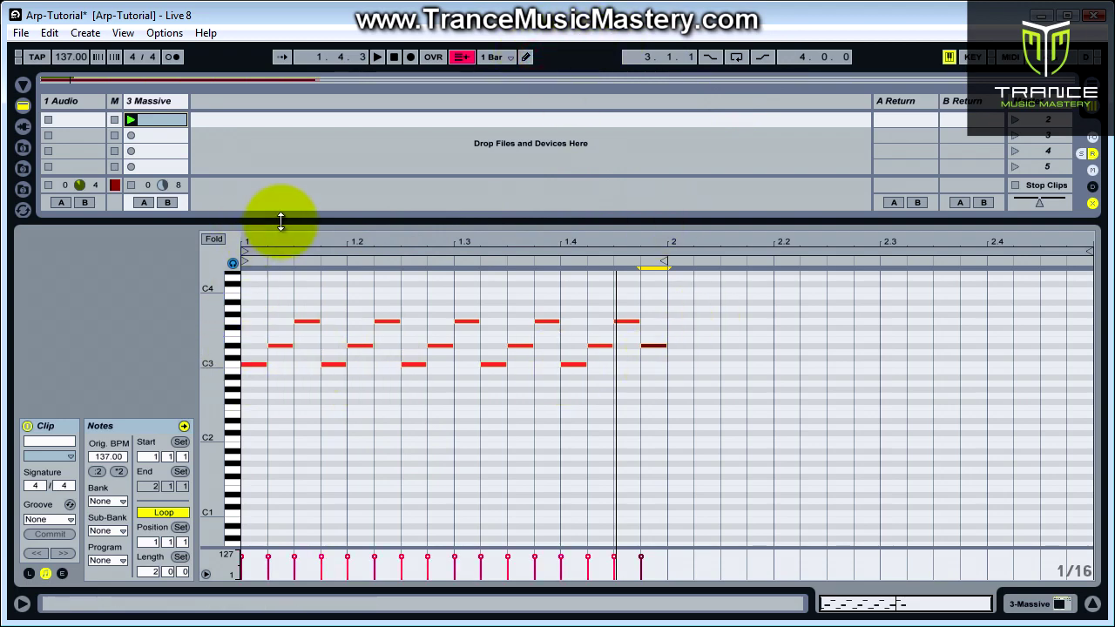
left_click_drag(281, 222, 279, 284)
left_click_drag(245, 368, 683, 451)
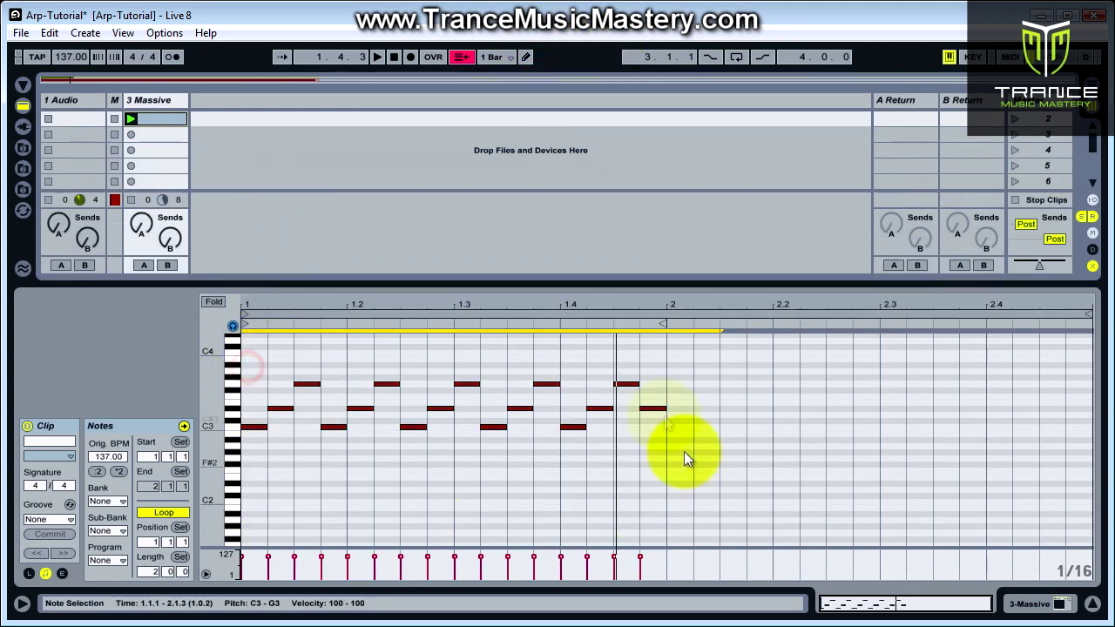
left_click_drag(653, 404, 1006, 406)
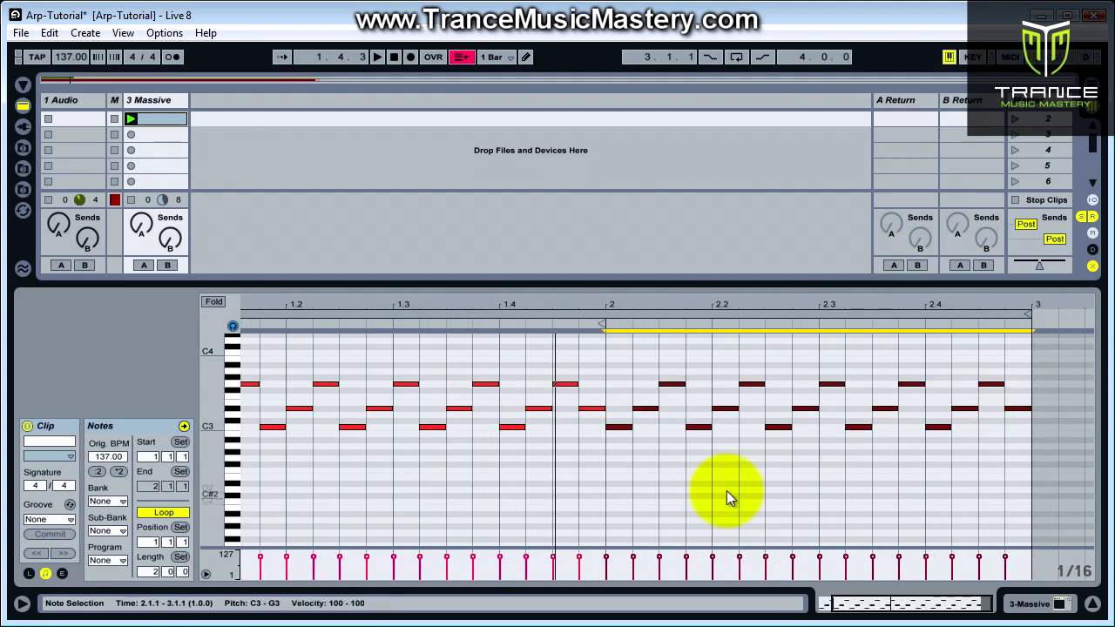
key("space")
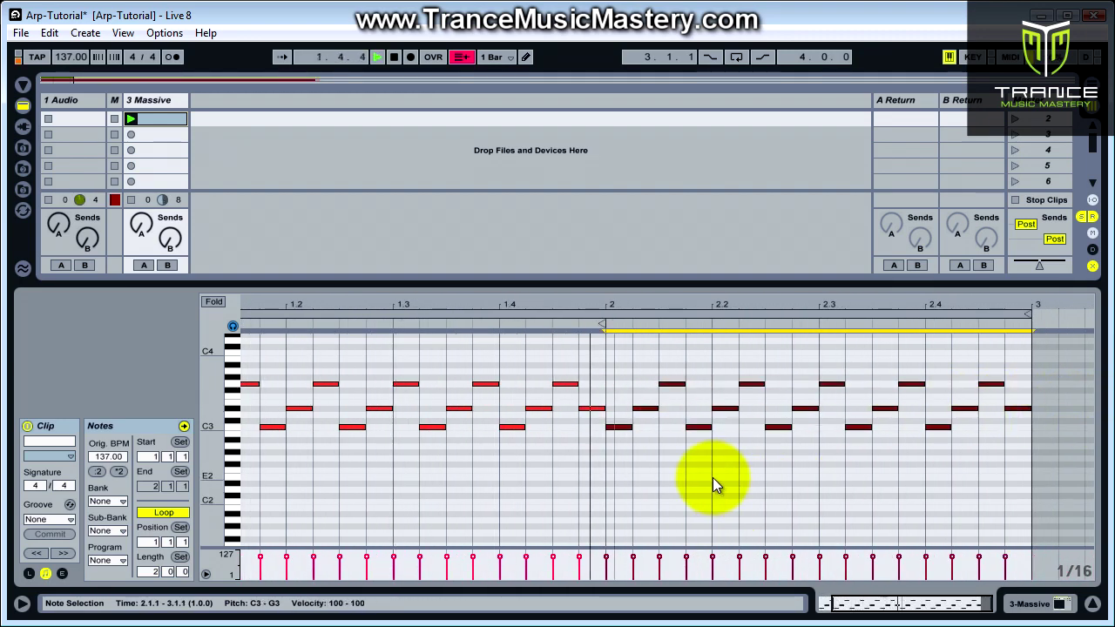
key("space")
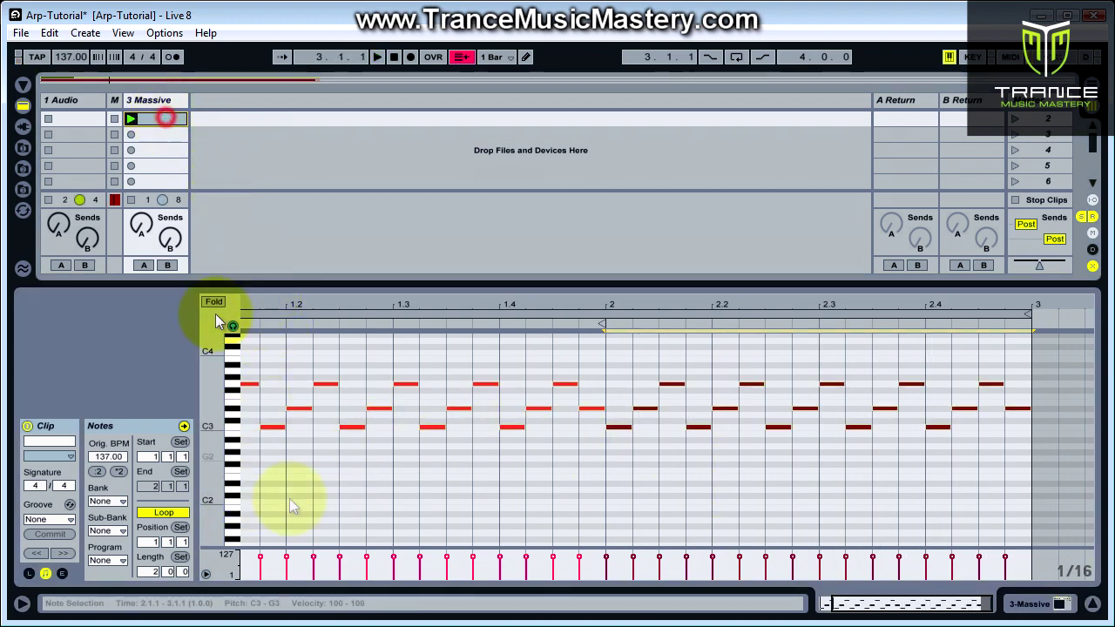
Set the clip's loop length to 4 bars and copy all notes of bars 1 and 2 into bars 3 and 4.
left_click_drag(155, 571, 155, 569)
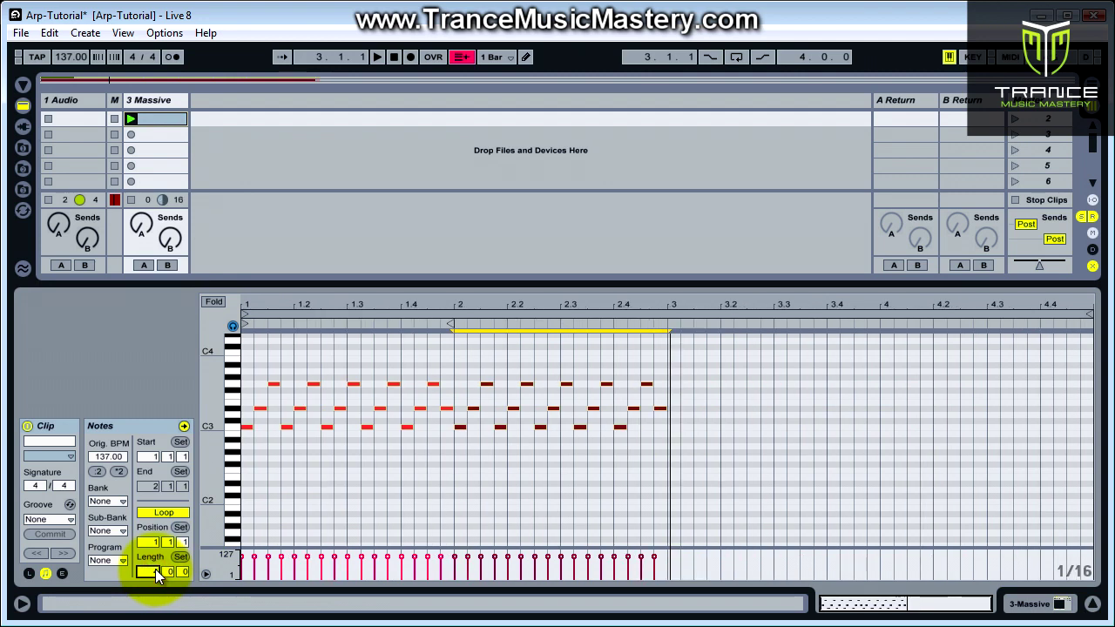
left_click(460, 480)
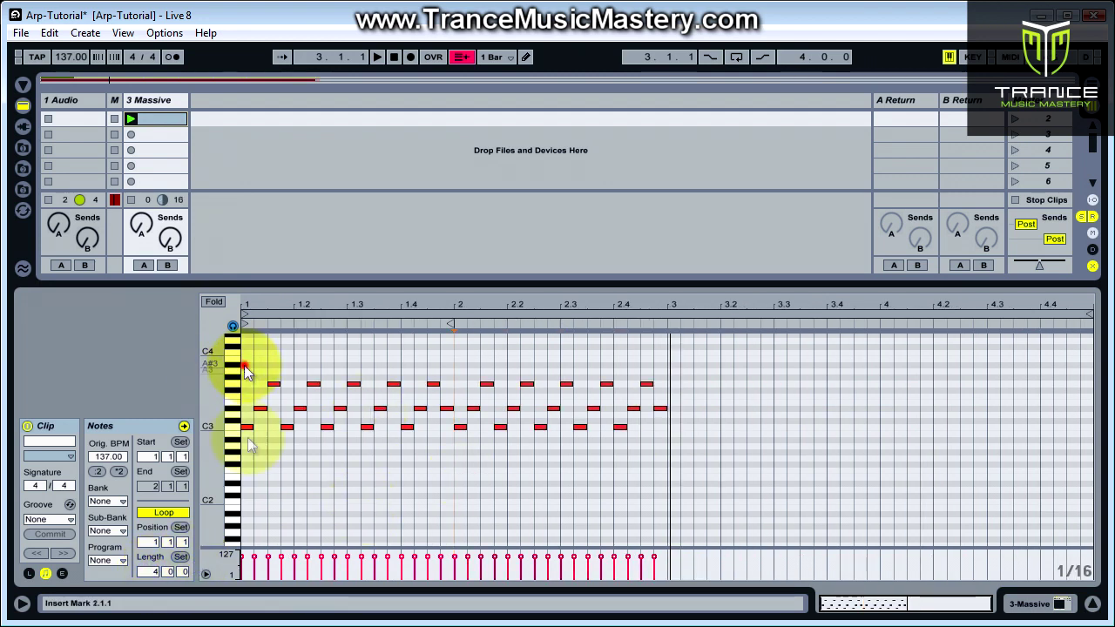
left_click_drag(244, 367, 686, 453)
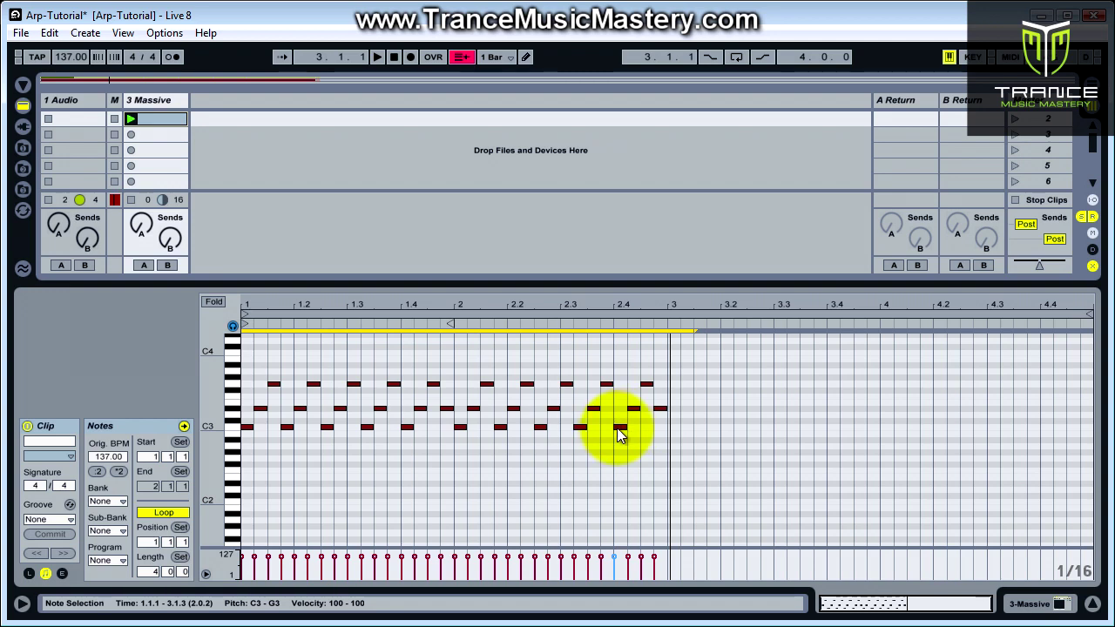
left_click_drag(616, 427, 918, 426)
left_click_drag(1022, 428, 1045, 427)
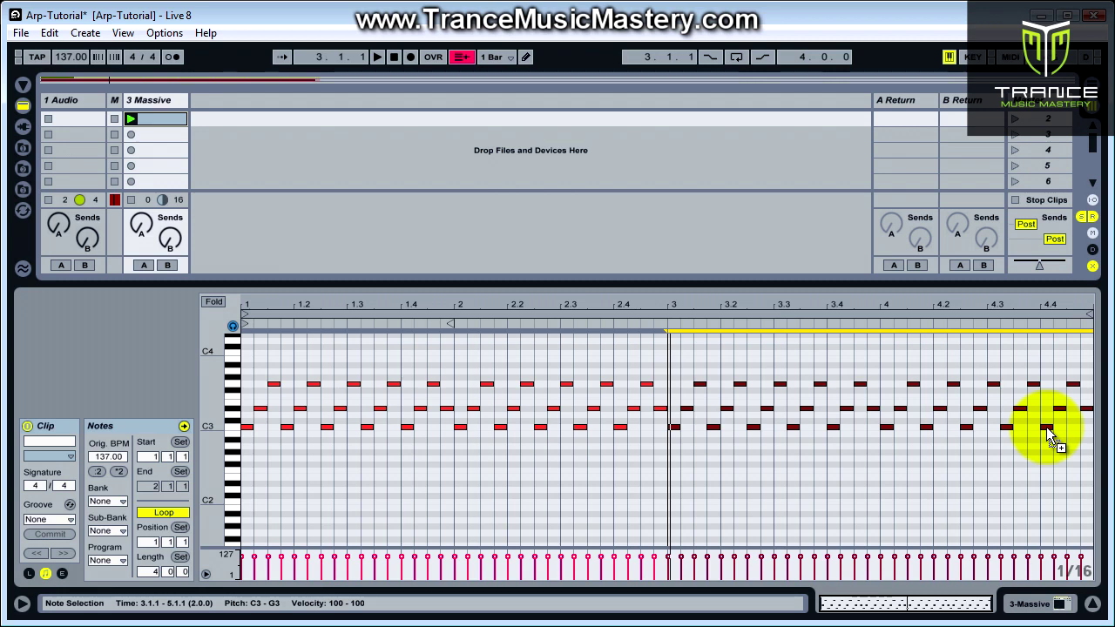
Transpose the notes in bars 3 and 4 up to the G3–D4 range and play the result.
left_click_drag(1046, 427, 1048, 388)
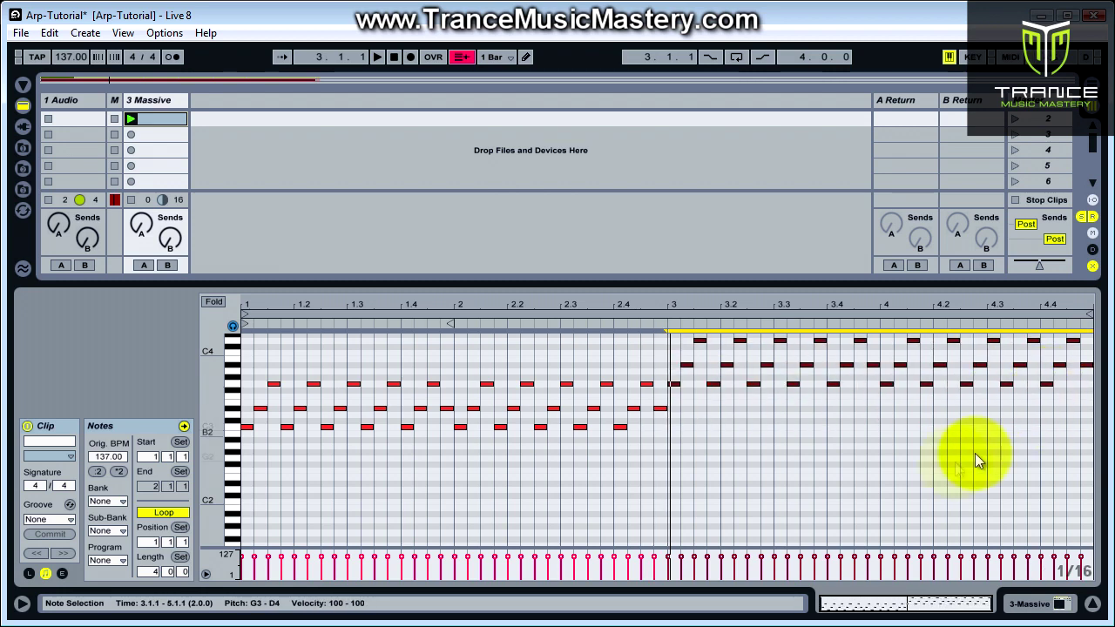
left_click(725, 421)
scroll(679, 393, "up", 2)
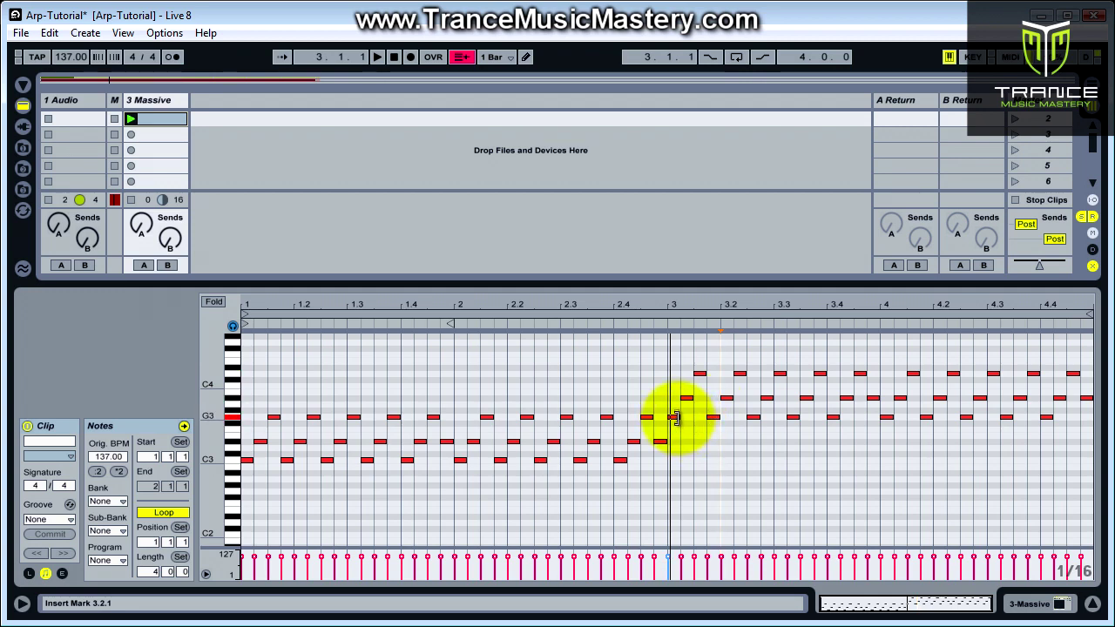
left_click(688, 397)
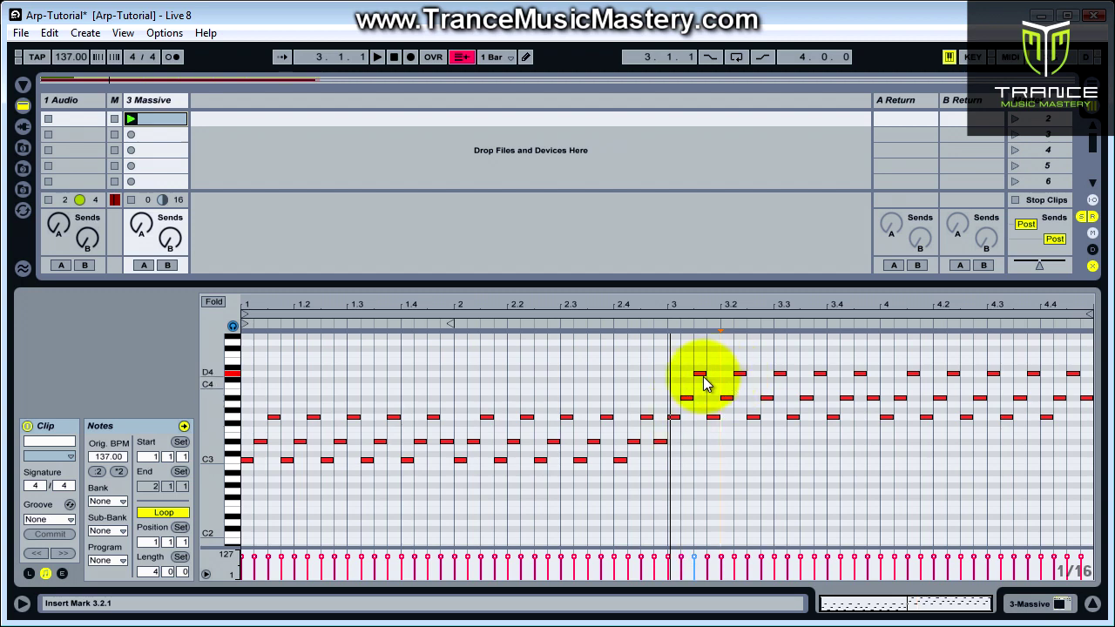
key("space")
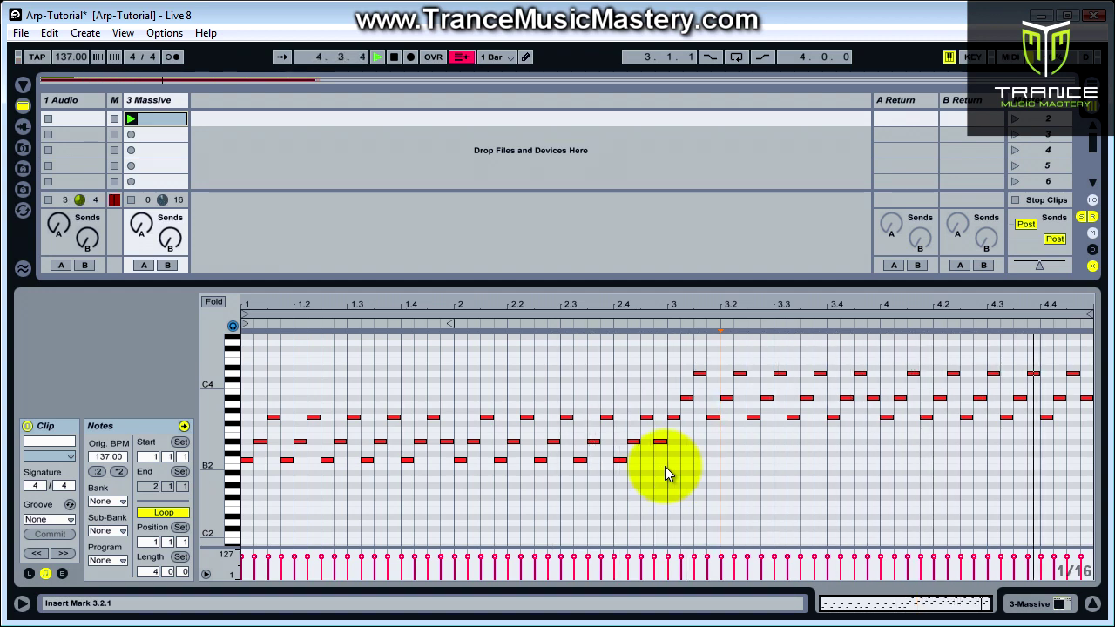
key("space")
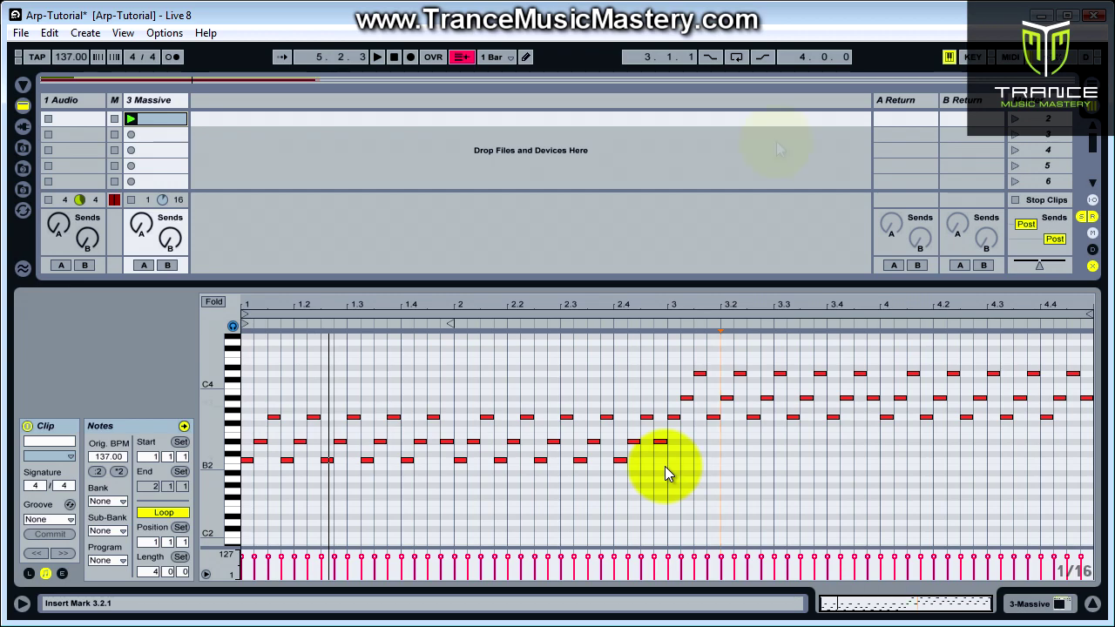
Play the existing eight-bar clip in the Massive track's first slot and examine its note pattern.
left_click(180, 118)
left_click_drag(452, 284, 450, 351)
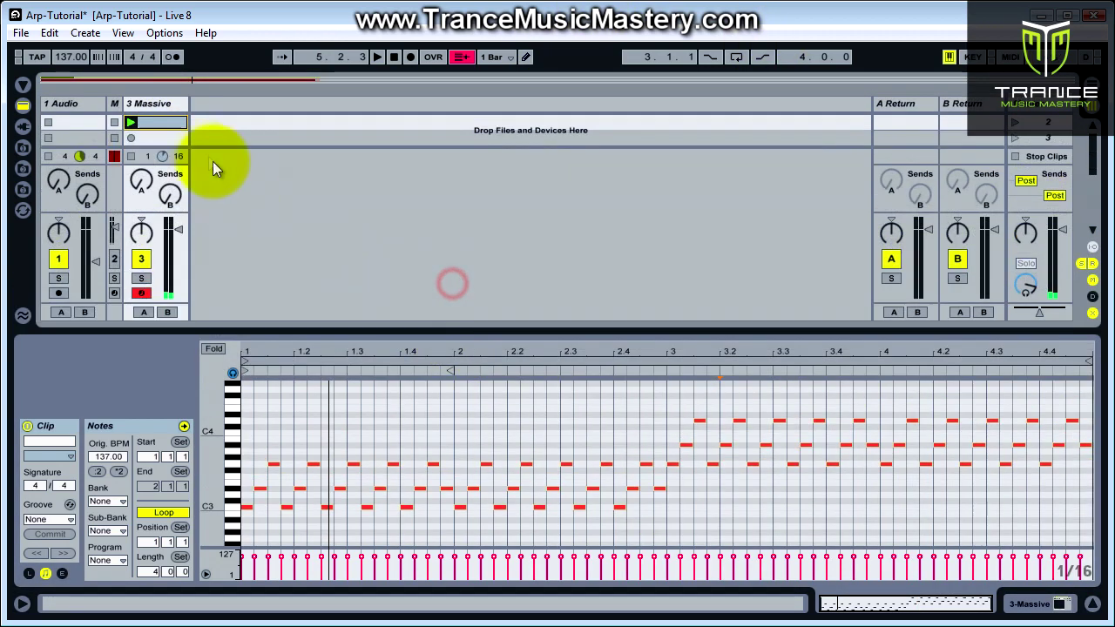
scroll(172, 120, "up", 1)
left_click(172, 121)
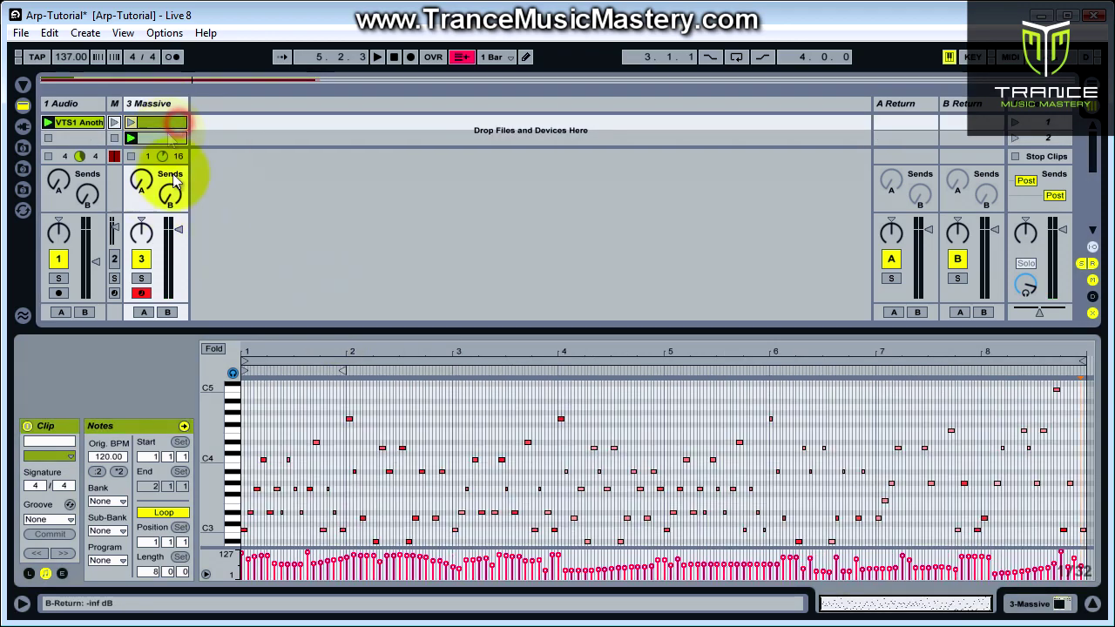
left_click(131, 121)
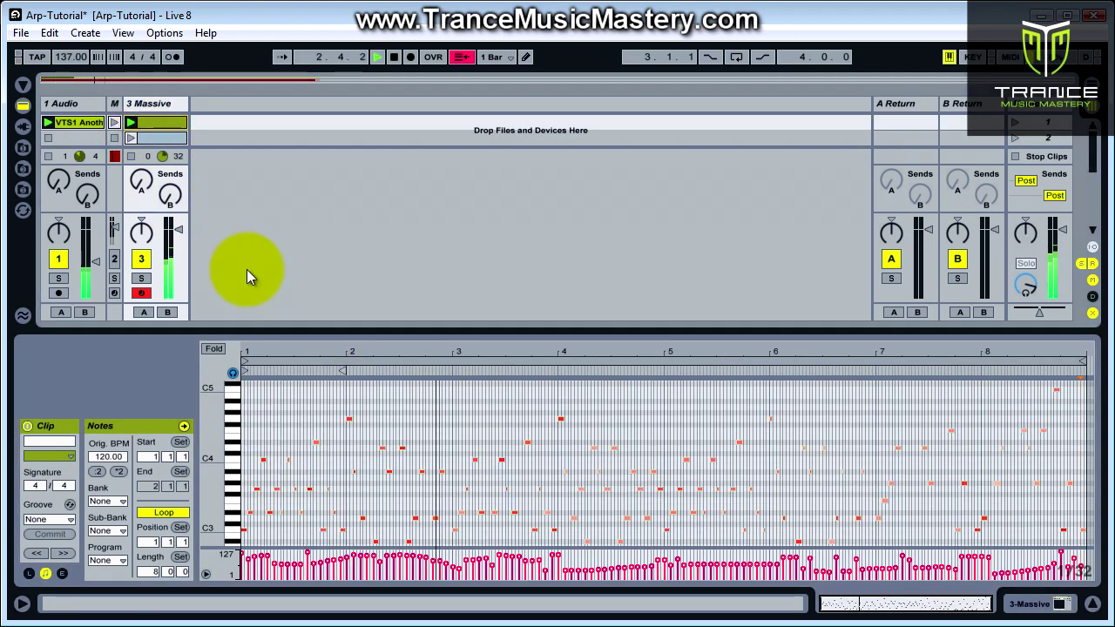
left_click(162, 133)
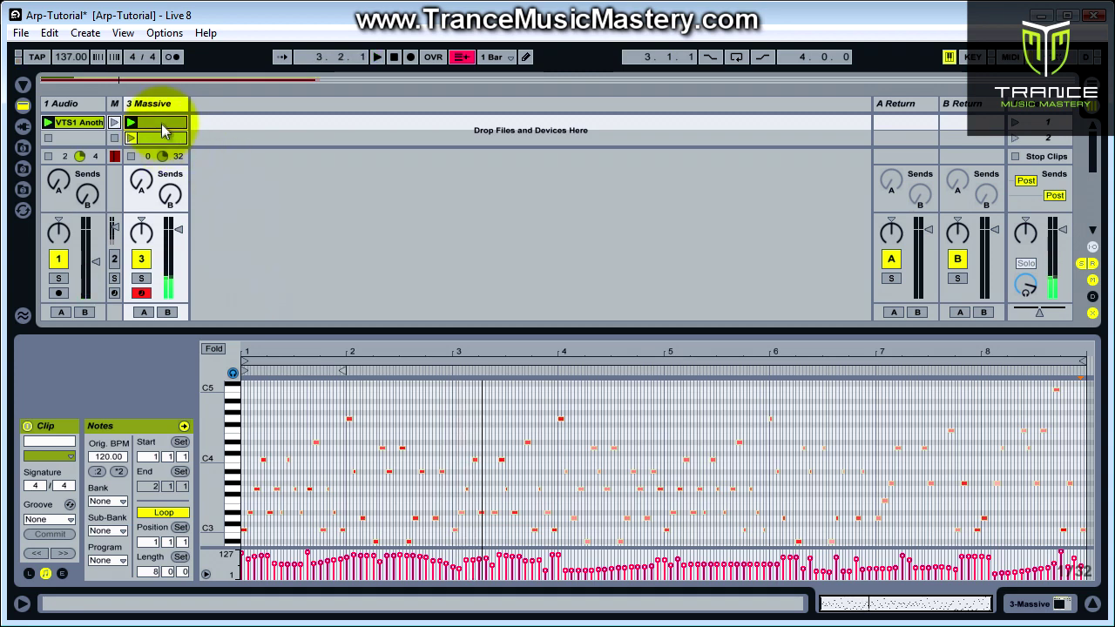
left_click(162, 124)
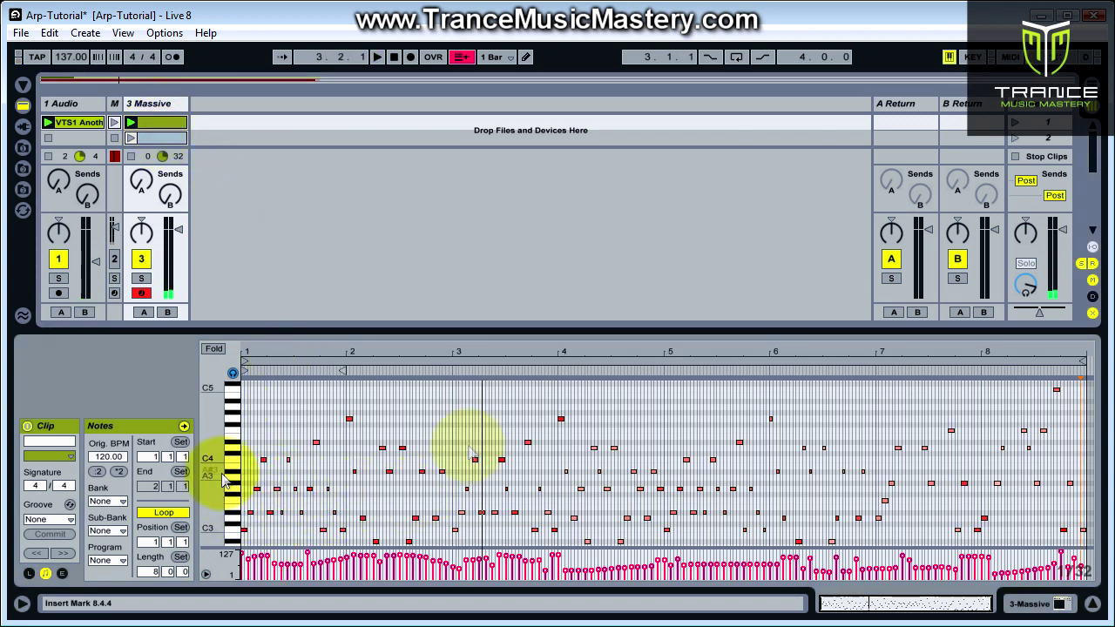
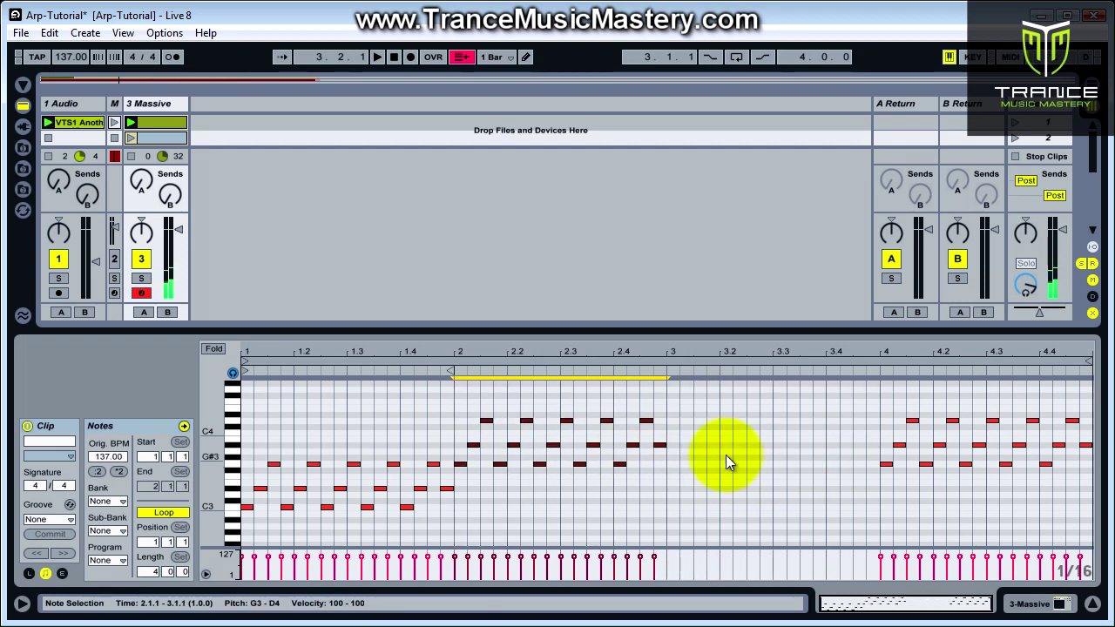
Delete the notes in bar 4 of the arpeggio clip and launch the clip to hear its first two bars.
left_click_drag(853, 394, 1087, 505)
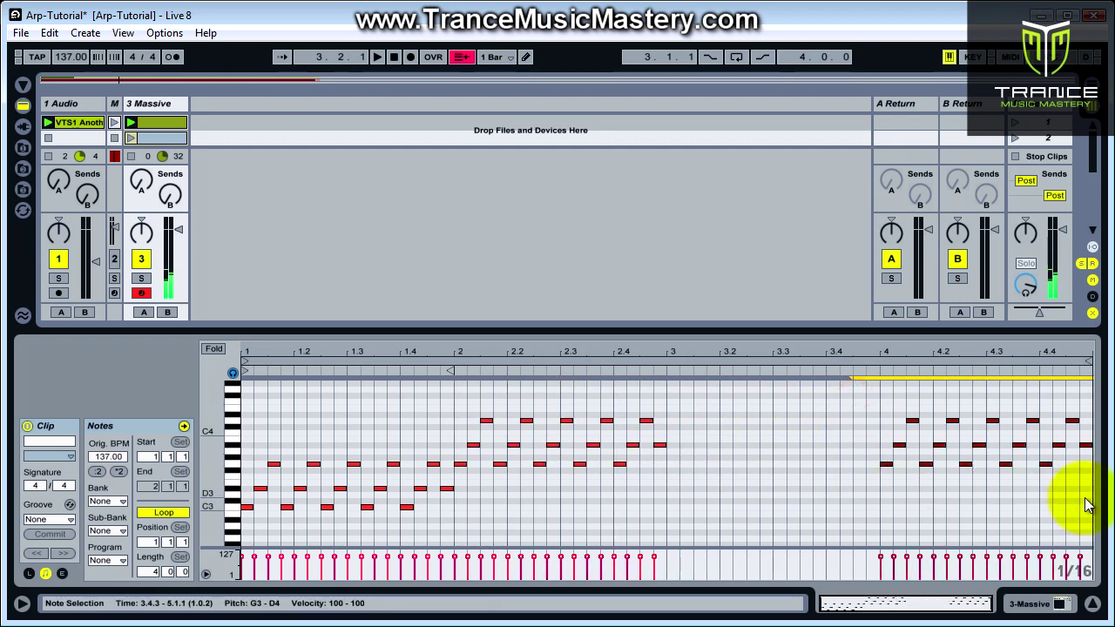
key("Delete")
key("space")
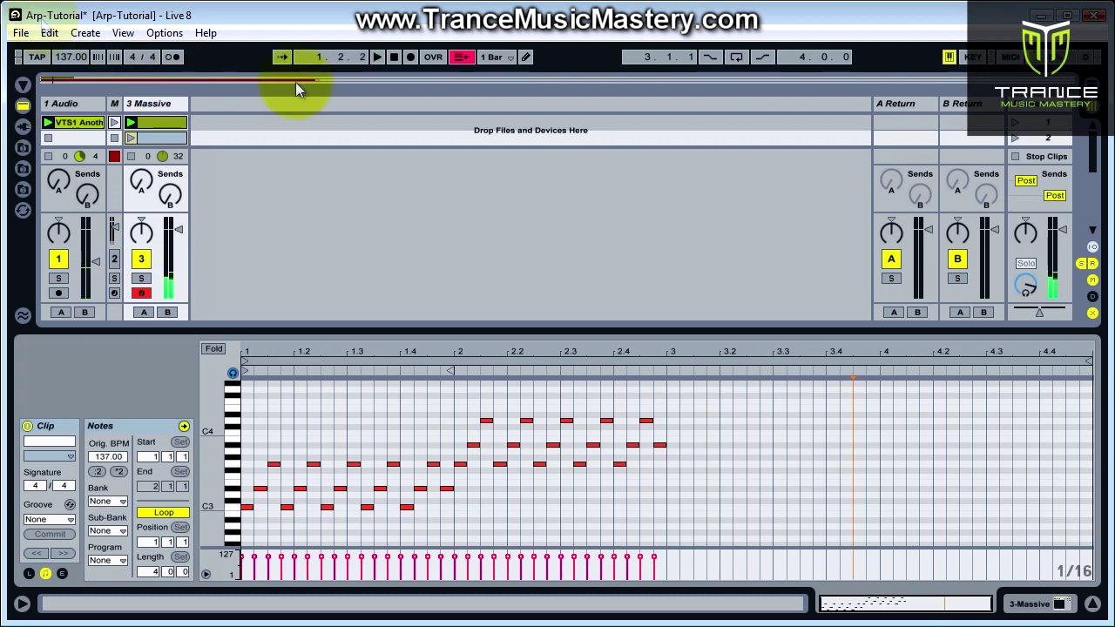
left_click(128, 137)
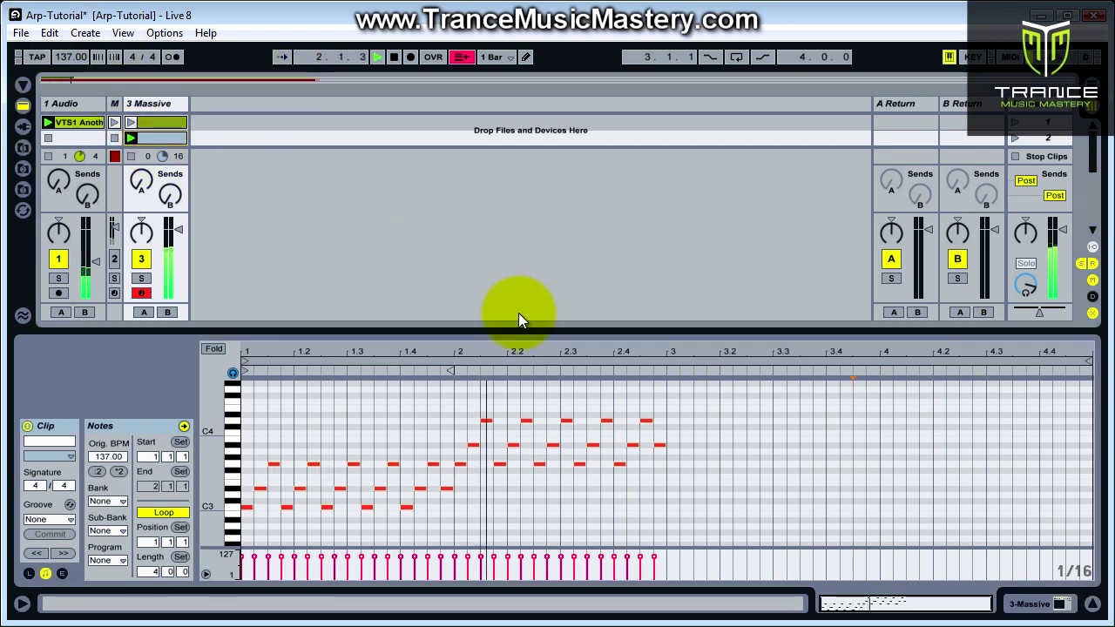
key("space")
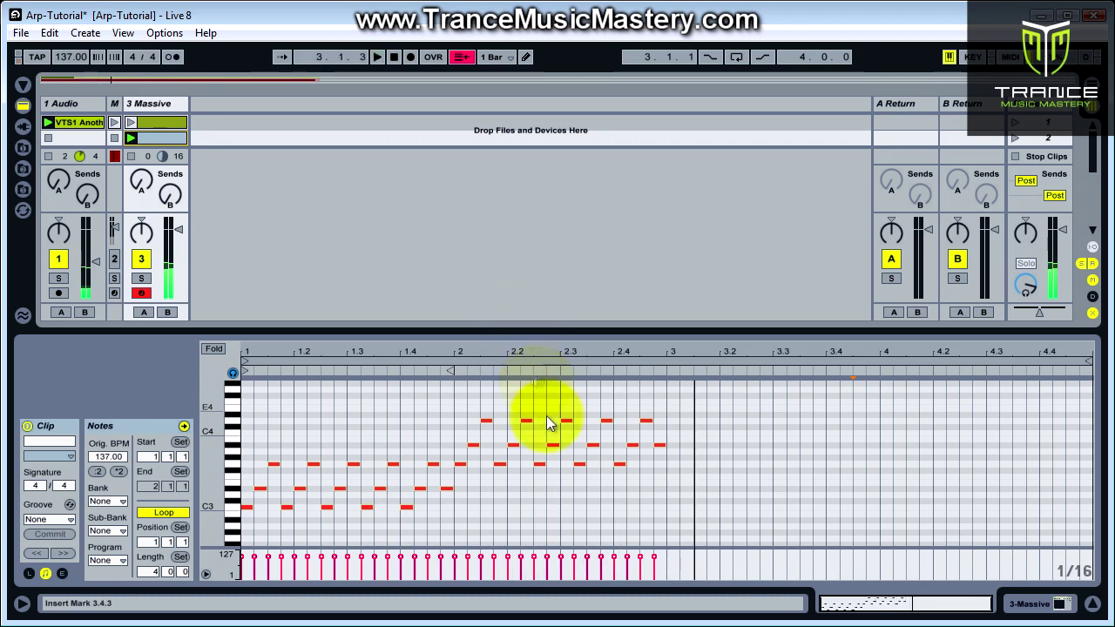
Copy all notes of bars 1 and 2 into bars 3 and 4 and play the four-bar pattern.
mouse_move(247, 404)
left_mouse_down()
mouse_move(636, 524)
mouse_move(662, 493)
mouse_move(507, 396)
mouse_move(257, 402)
left_mouse_up()
left_click(502, 523)
left_click(501, 463, "ctrl")
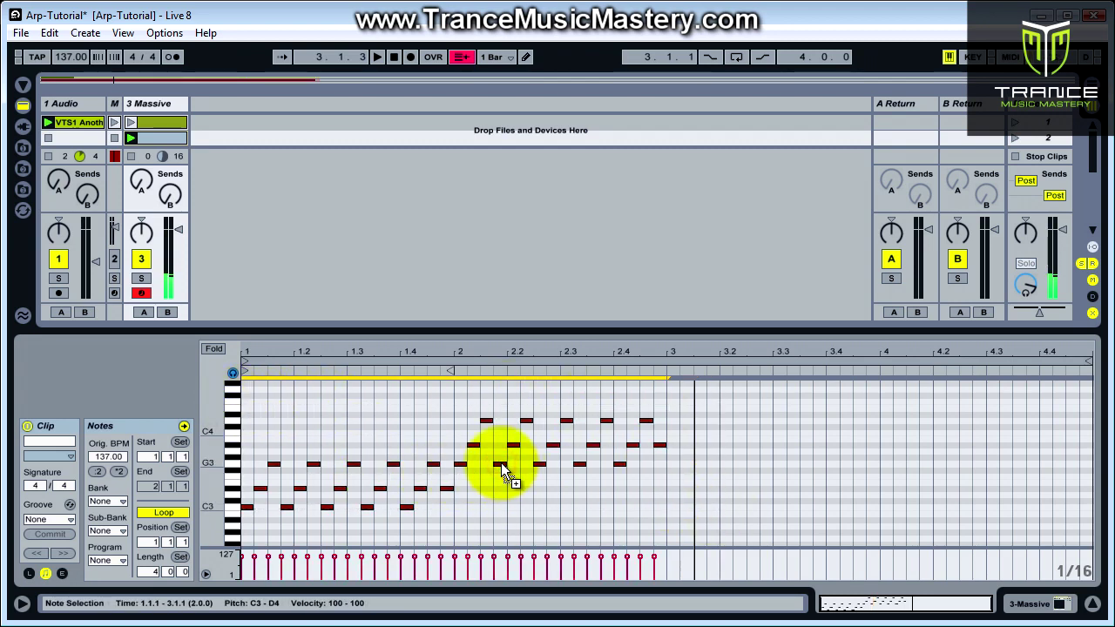
left_click_drag(501, 463, 921, 464)
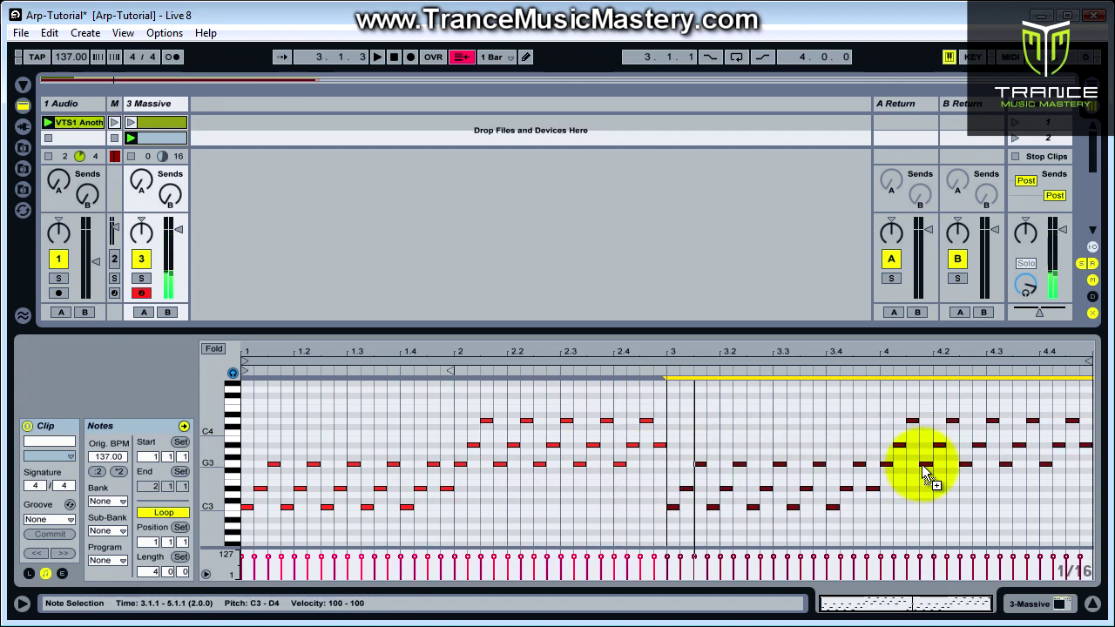
key("space")
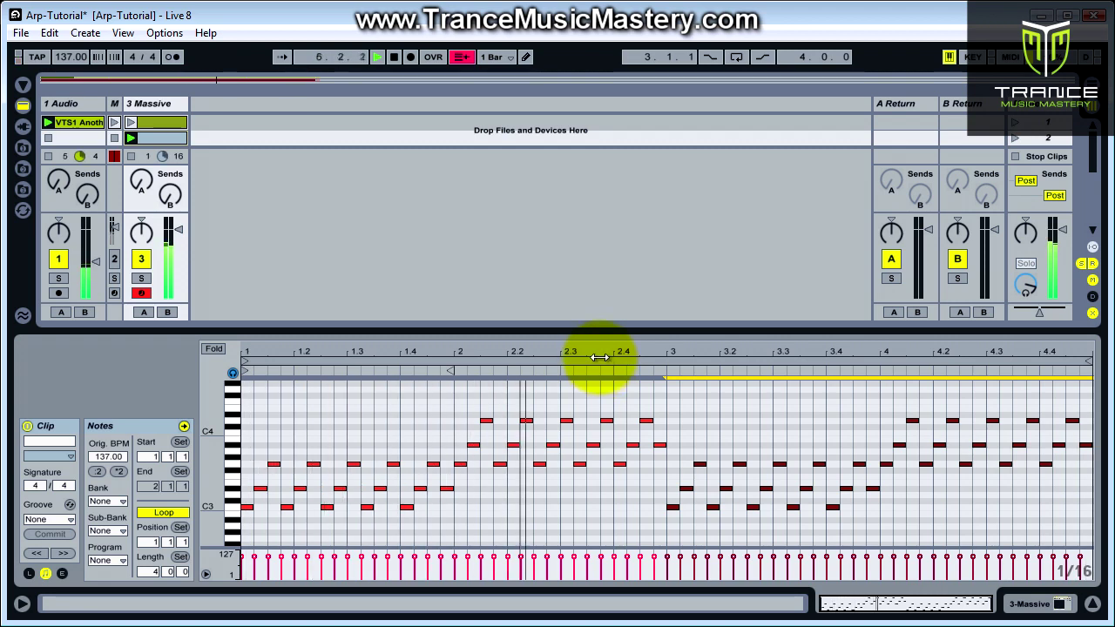
key("space")
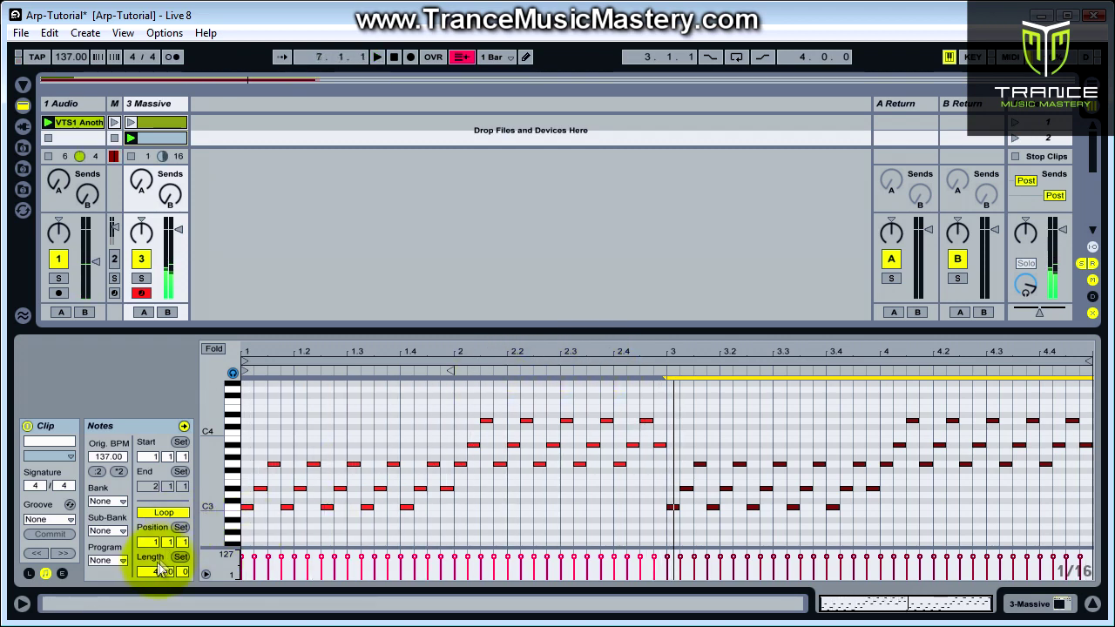
Set the clip's loop length to 8 bars and briefly play the clip.
left_click_drag(153, 573, 153, 572)
left_click(608, 502)
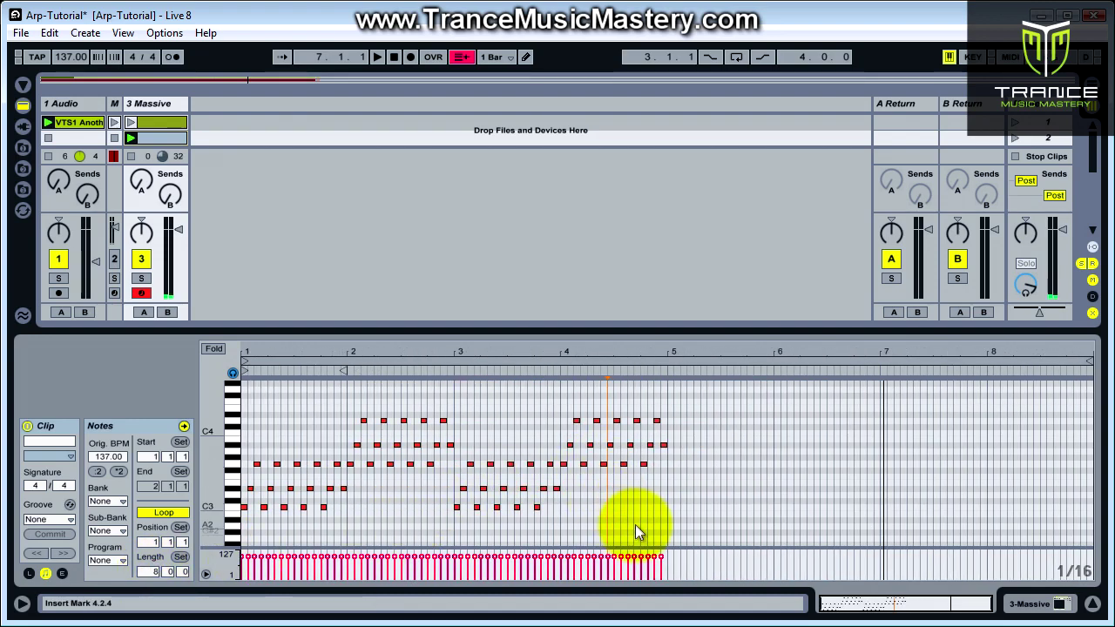
key("space")
key("space")
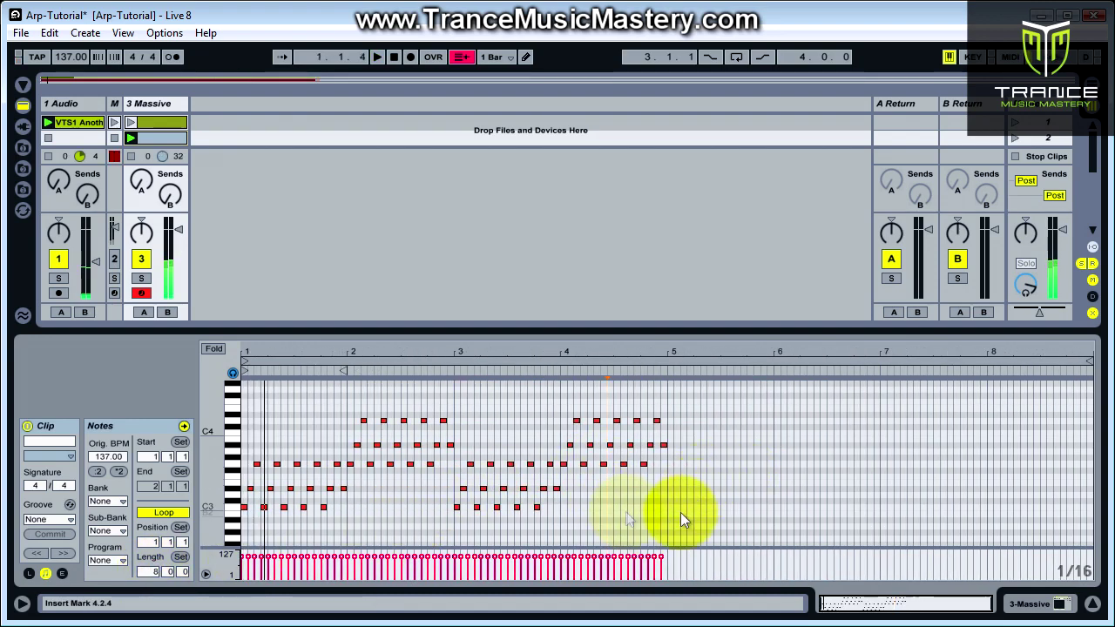
left_click(713, 429)
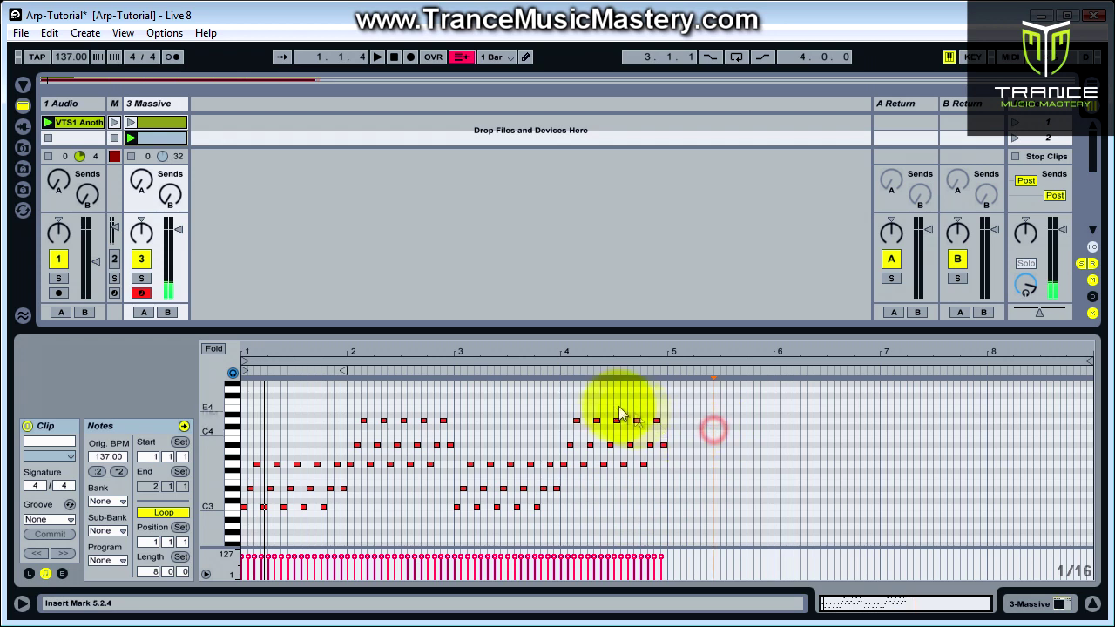
left_click(566, 403)
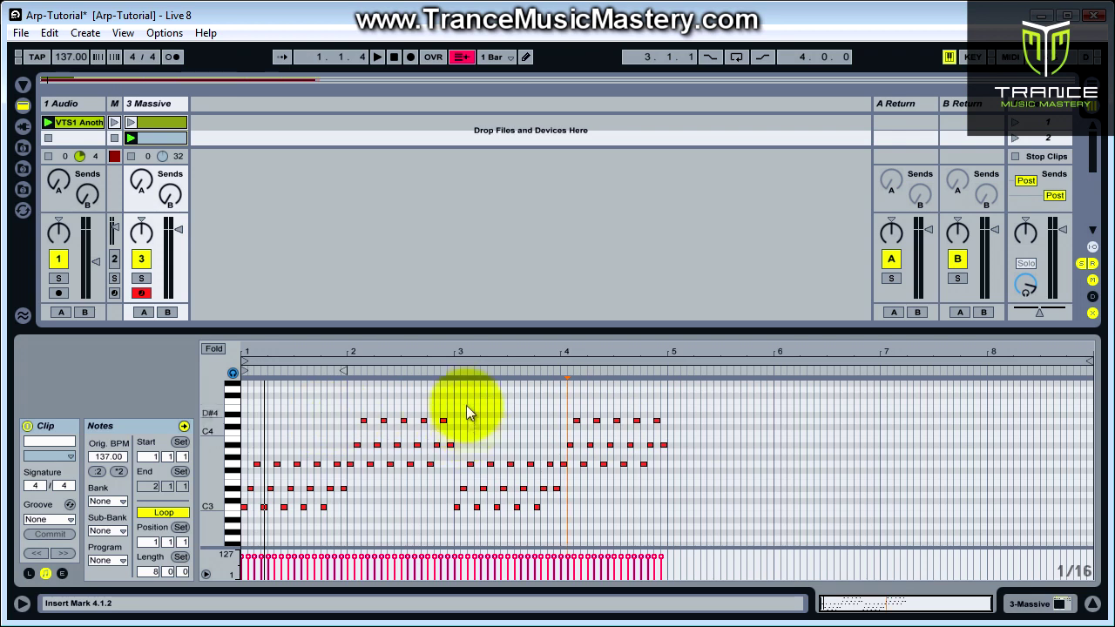
left_click(458, 401)
double_click(455, 404)
left_click(460, 470)
left_click(456, 403)
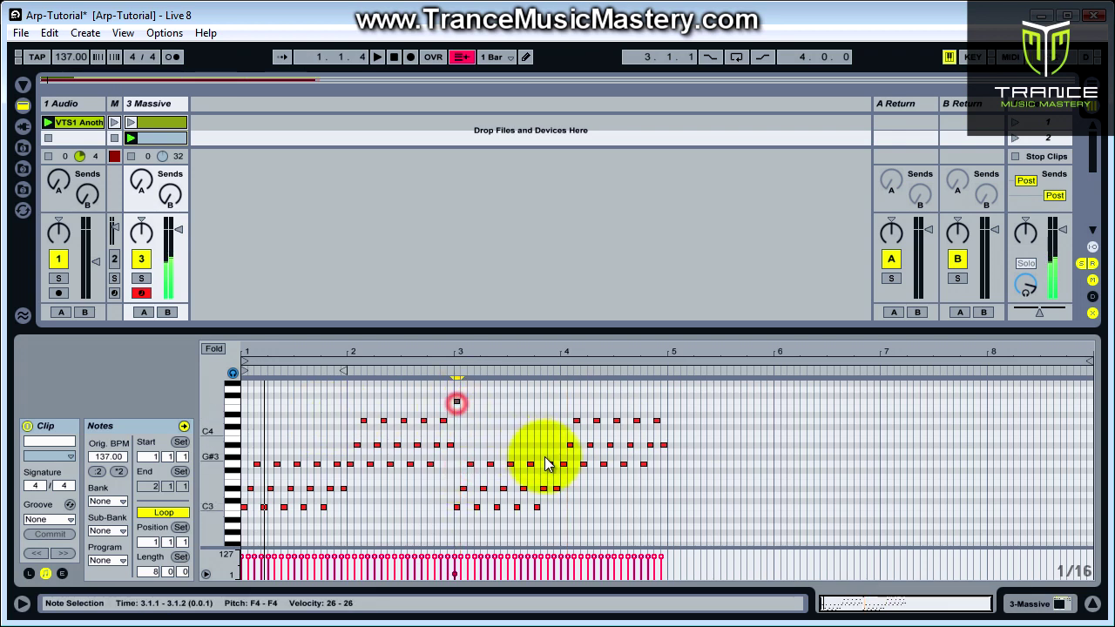
key("Delete")
Copy the notes of bars 3 and 4 into bars 5 and 6 at the same pitches.
left_click_drag(700, 533, 454, 398)
left_click_drag(646, 466, 860, 460)
left_click(906, 421)
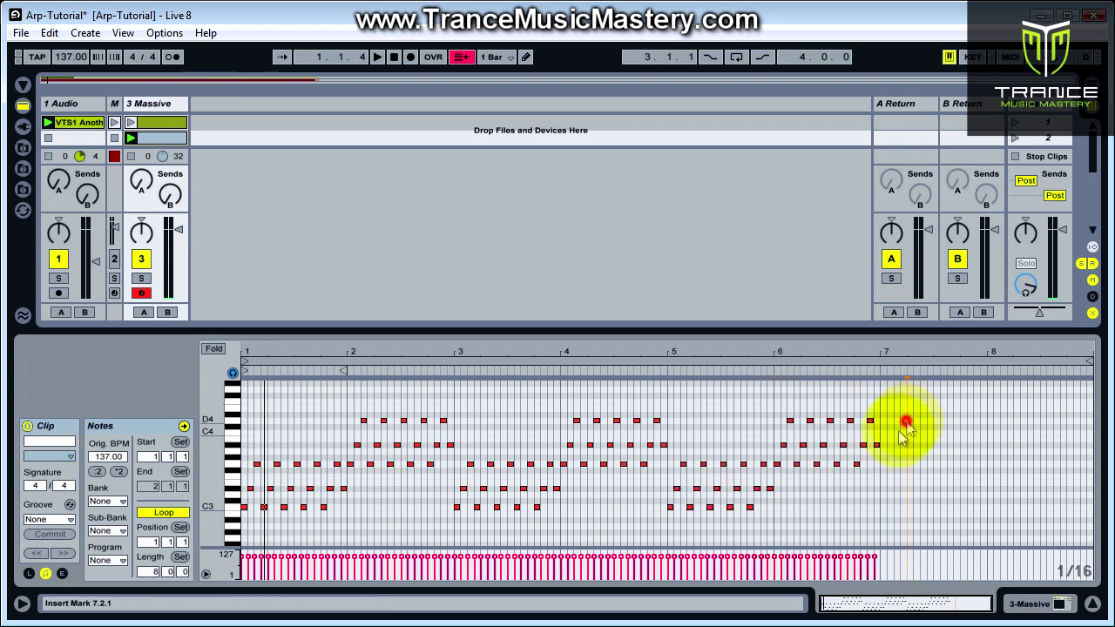
Copy bar 6's notes into bar 7, transposed down to the F3–C4 range, and listen to the transition.
left_click_drag(774, 400, 902, 471)
left_click(900, 493)
left_click_drag(772, 394, 961, 478)
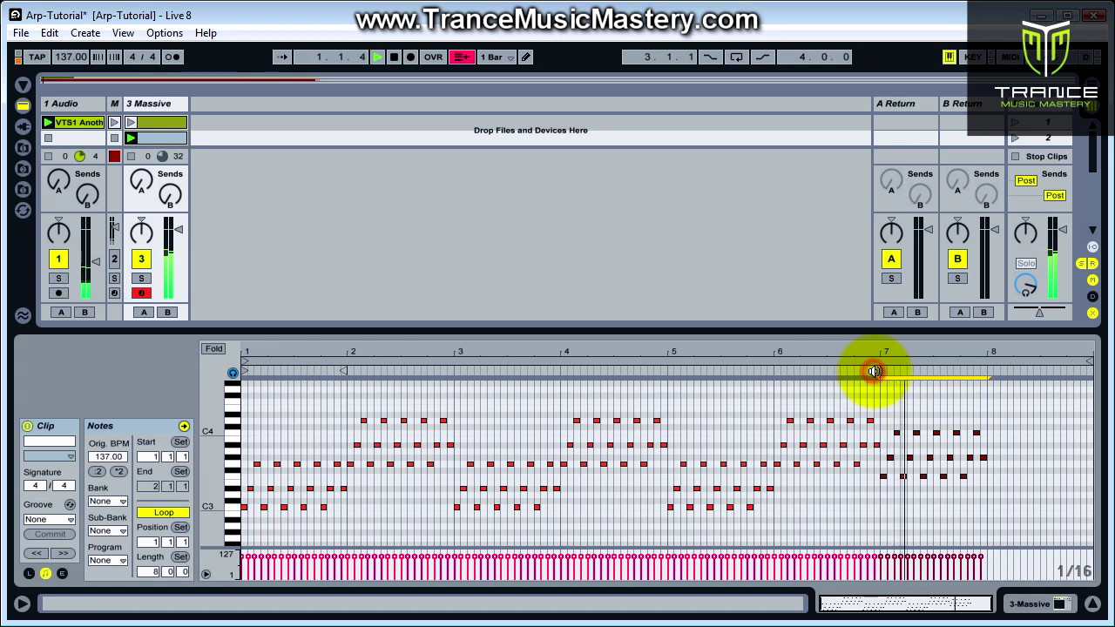
left_click(766, 371)
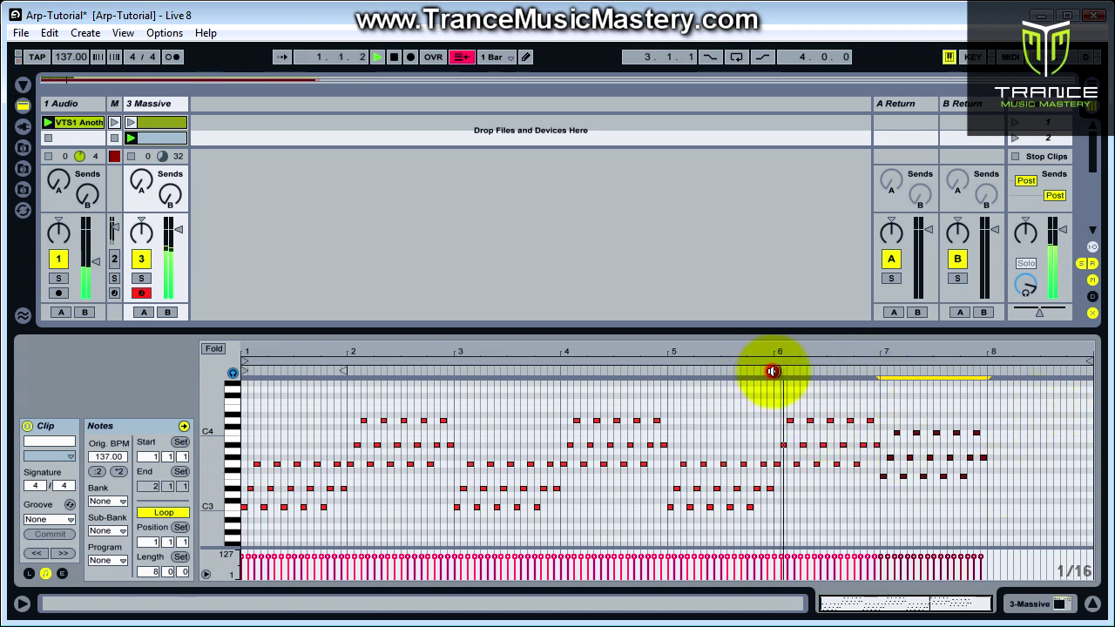
key("space")
Duplicate bar 7's notes into bar 8, play the eight-bar arpeggio, and enlarge the note editor.
left_click_drag(883, 411, 1028, 523)
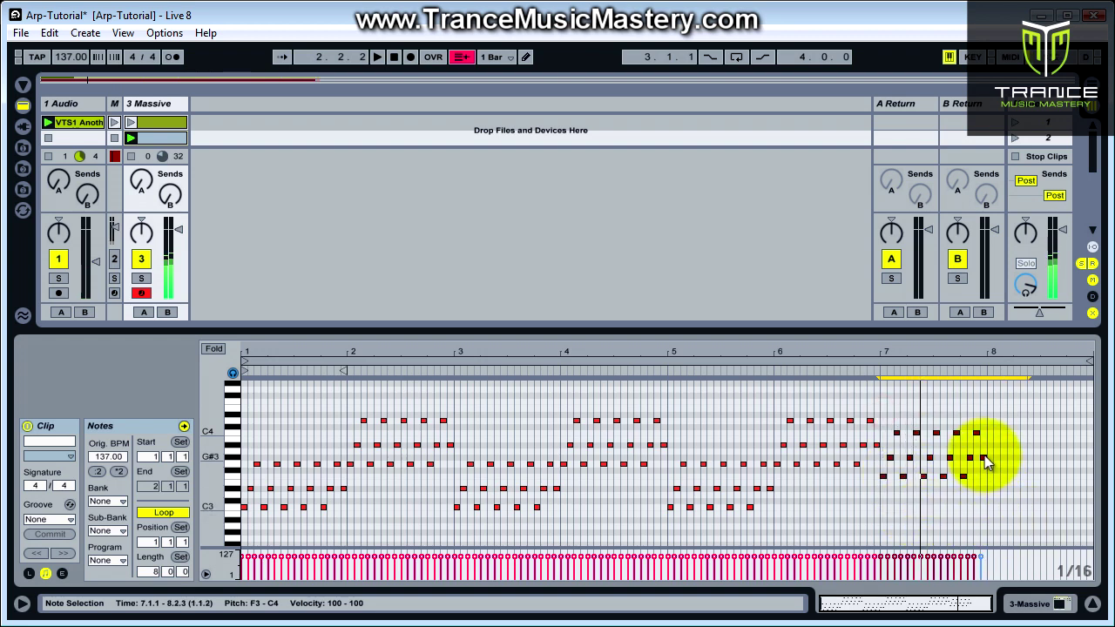
key("ctrl+d")
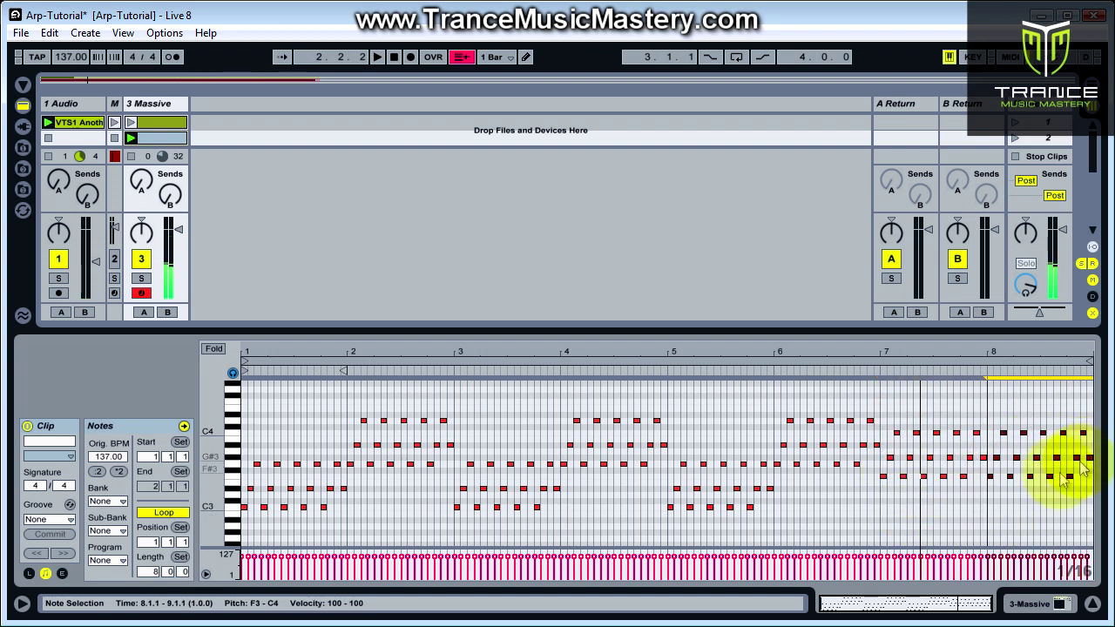
key("space")
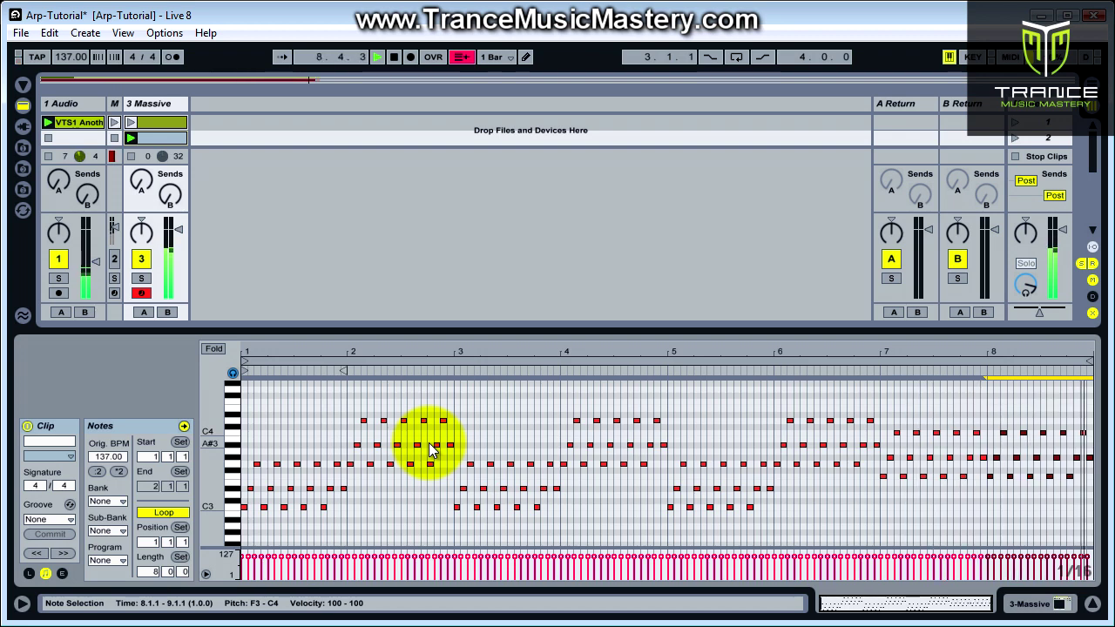
left_click(364, 428)
left_click_drag(655, 330, 644, 251)
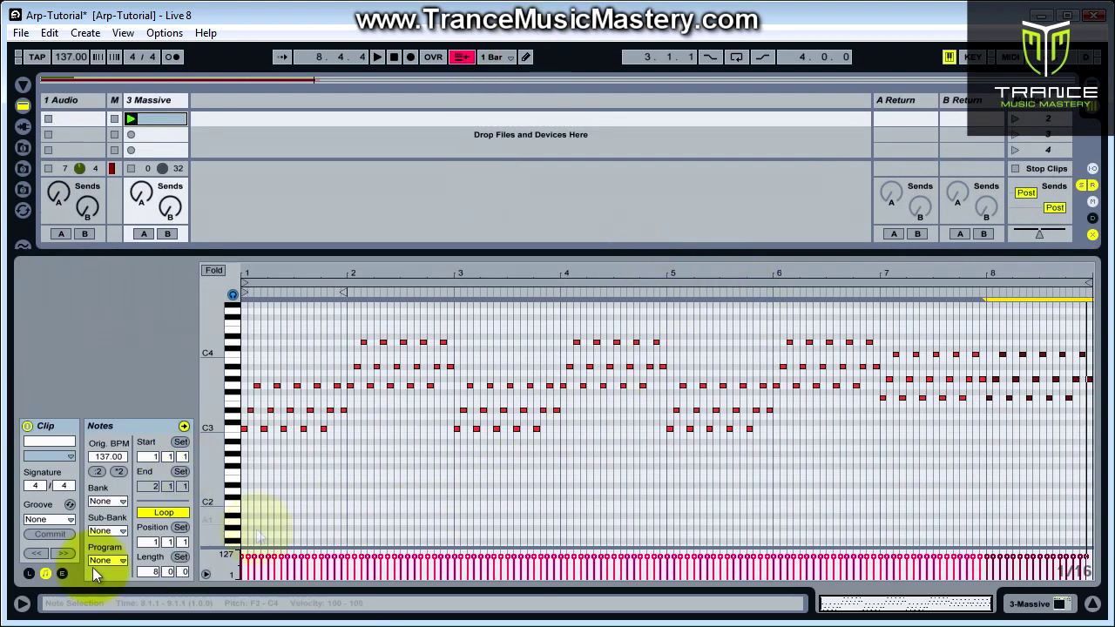
Display the clip's envelopes and choose the Massive FILTER1 cutoff parameter as the envelope to edit.
left_click(62, 573)
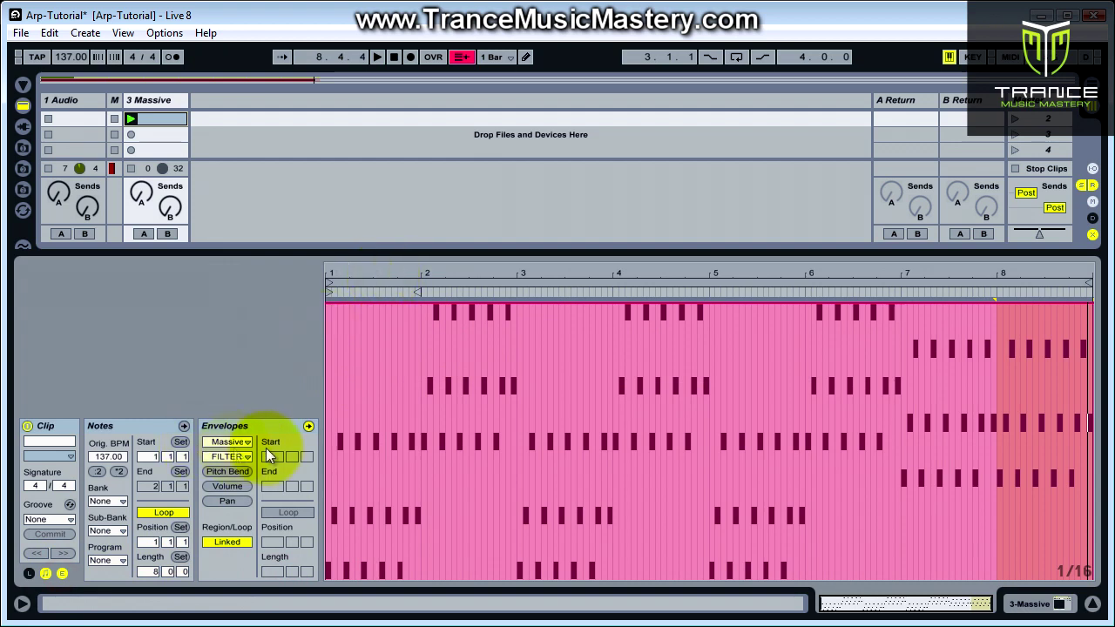
left_click(242, 452)
left_click(241, 455)
left_click(241, 456)
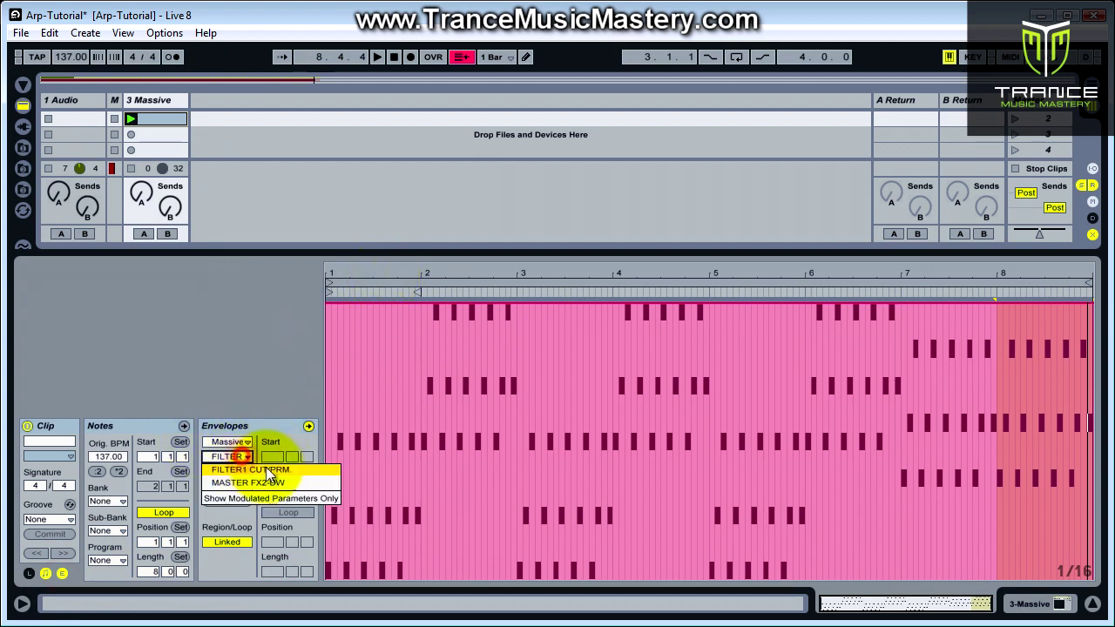
left_click(294, 471)
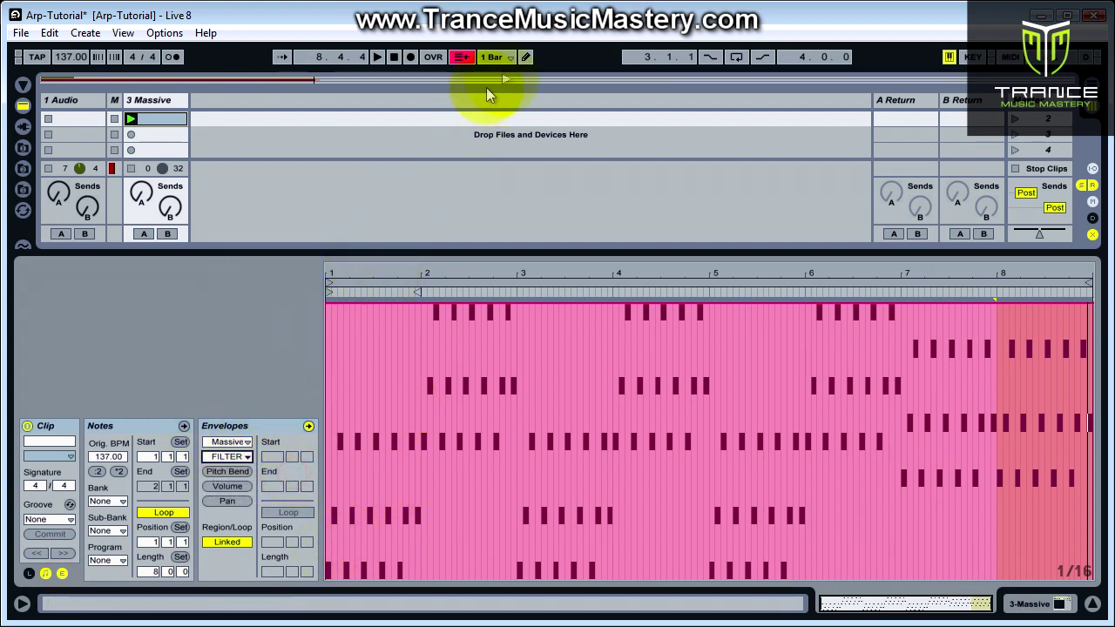
Draw a filter cutoff envelope rising gradually across all eight bars to the maximum, and play the clip.
left_click(525, 56)
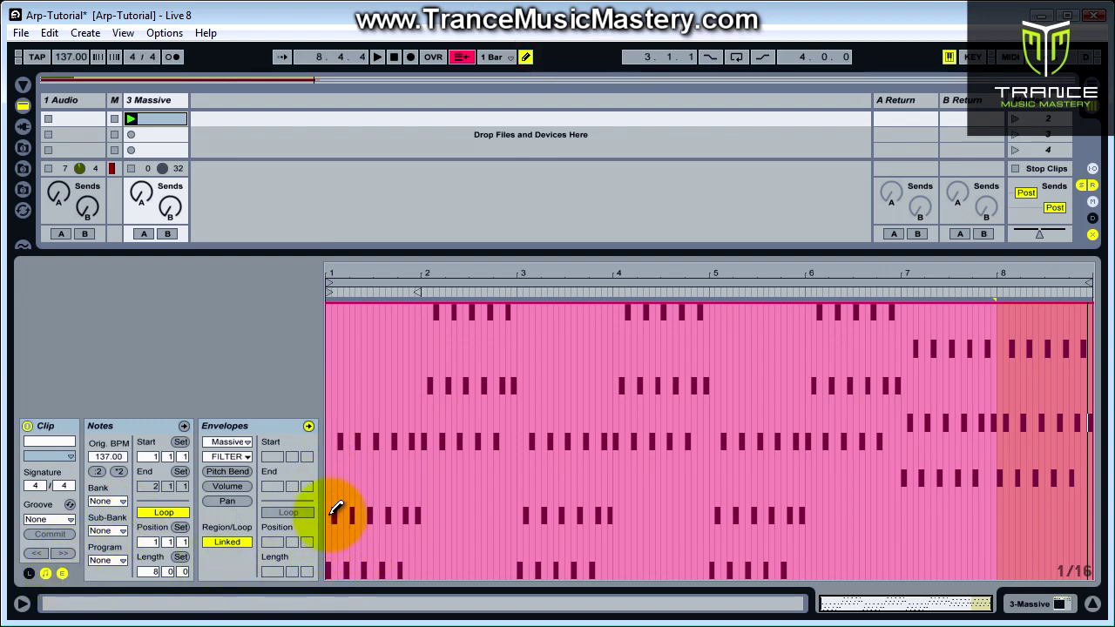
mouse_move(334, 508)
left_mouse_down()
mouse_move(795, 466)
mouse_move(962, 414)
mouse_move(1084, 357)
mouse_move(1095, 317)
mouse_move(1090, 299)
mouse_move(762, 422)
mouse_move(626, 452)
mouse_move(331, 460)
left_mouse_up()
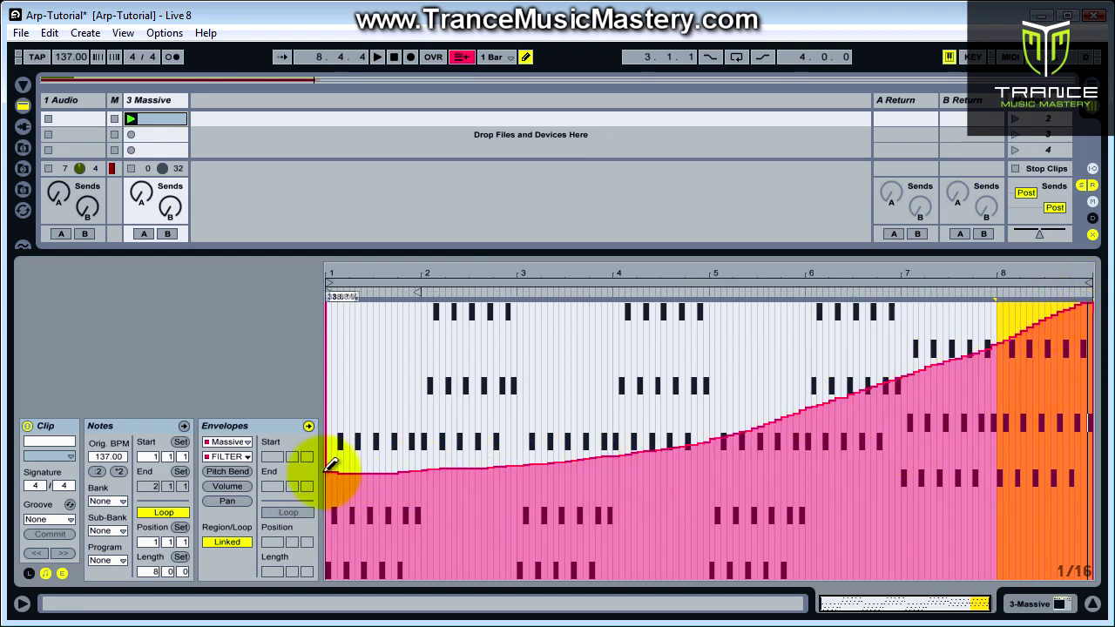
key("space")
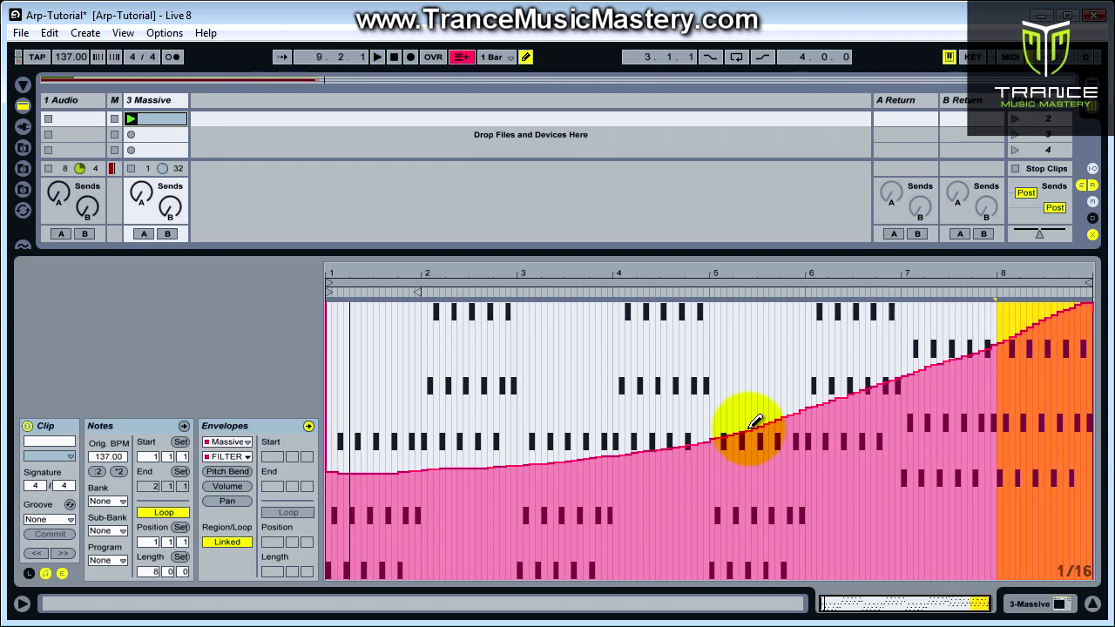
Enlarge the clip editor over the mixer and turn off draw mode to show the envelope's breakpoints.
left_click_drag(752, 251, 746, 500)
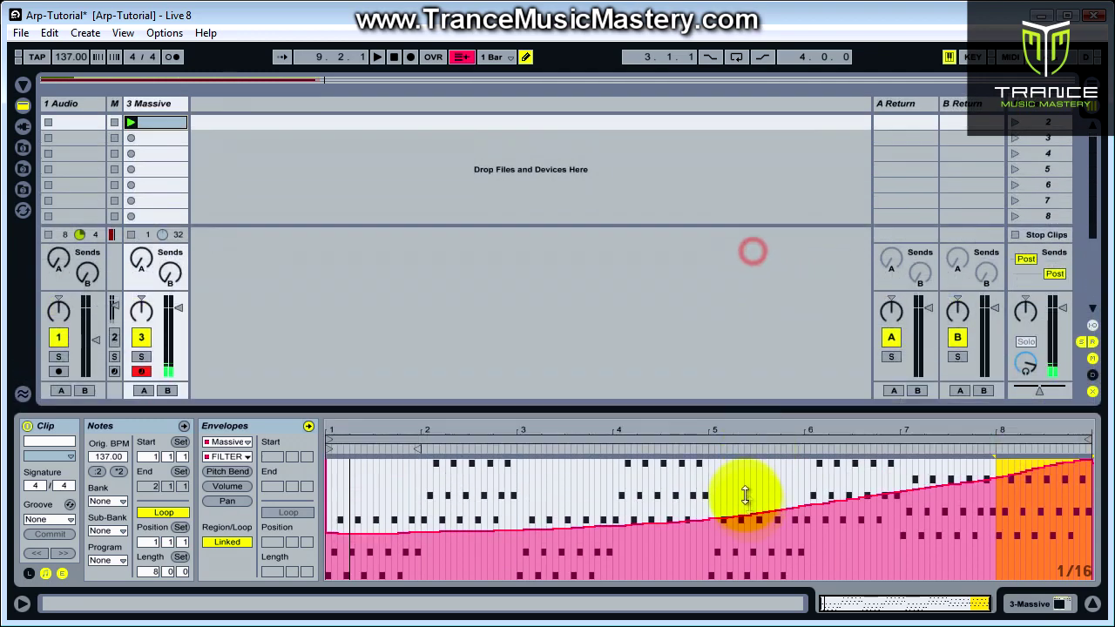
left_click(174, 123)
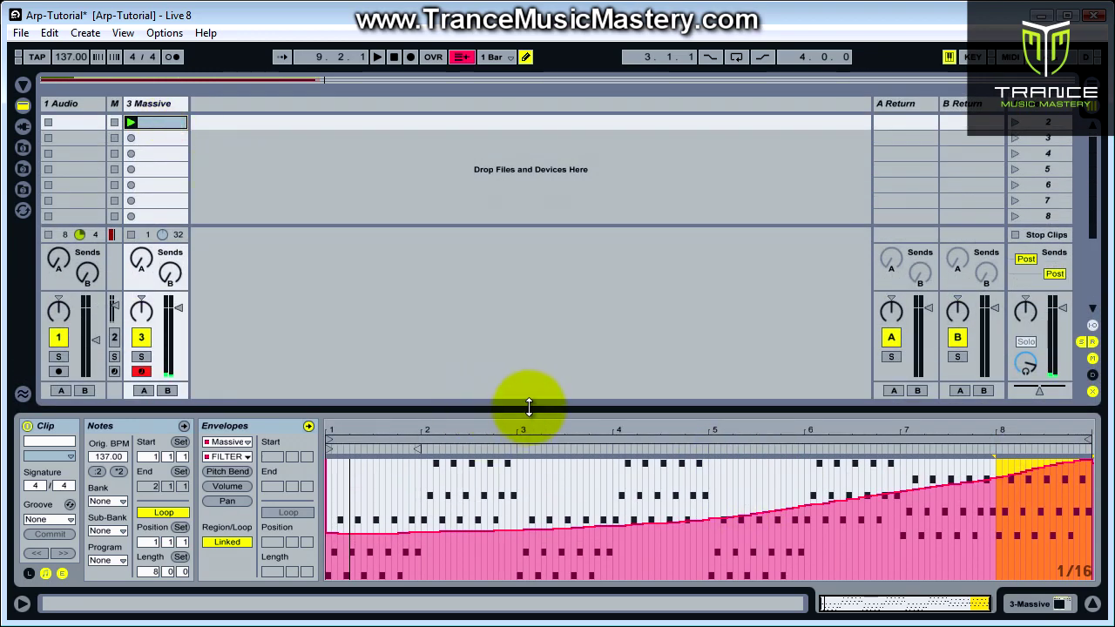
left_click_drag(527, 398, 515, 182)
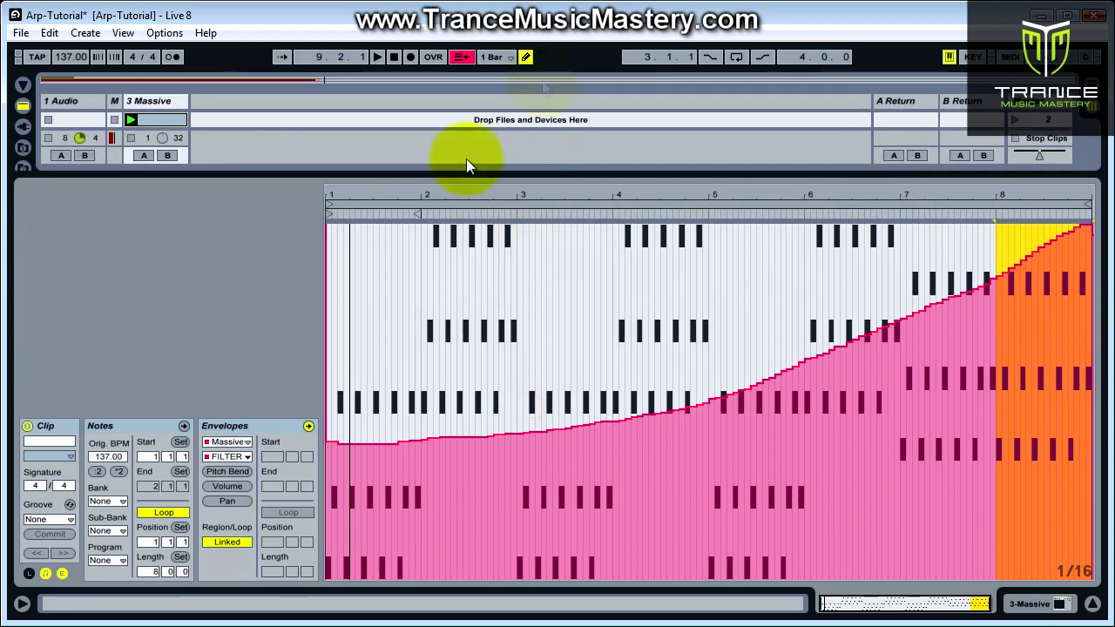
left_click(526, 57)
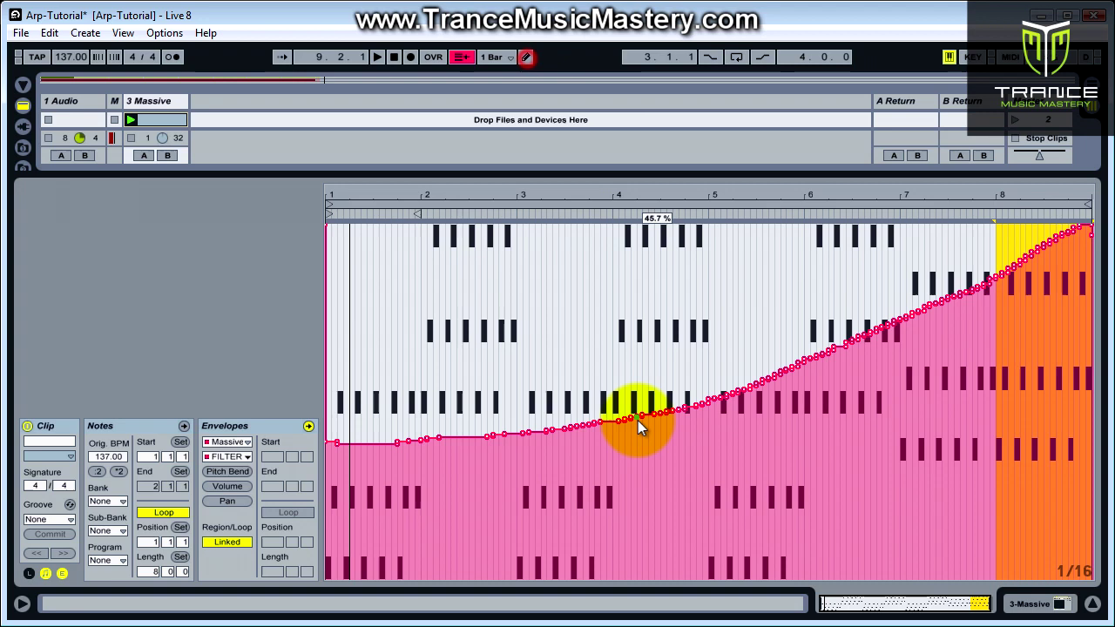
left_click(559, 355)
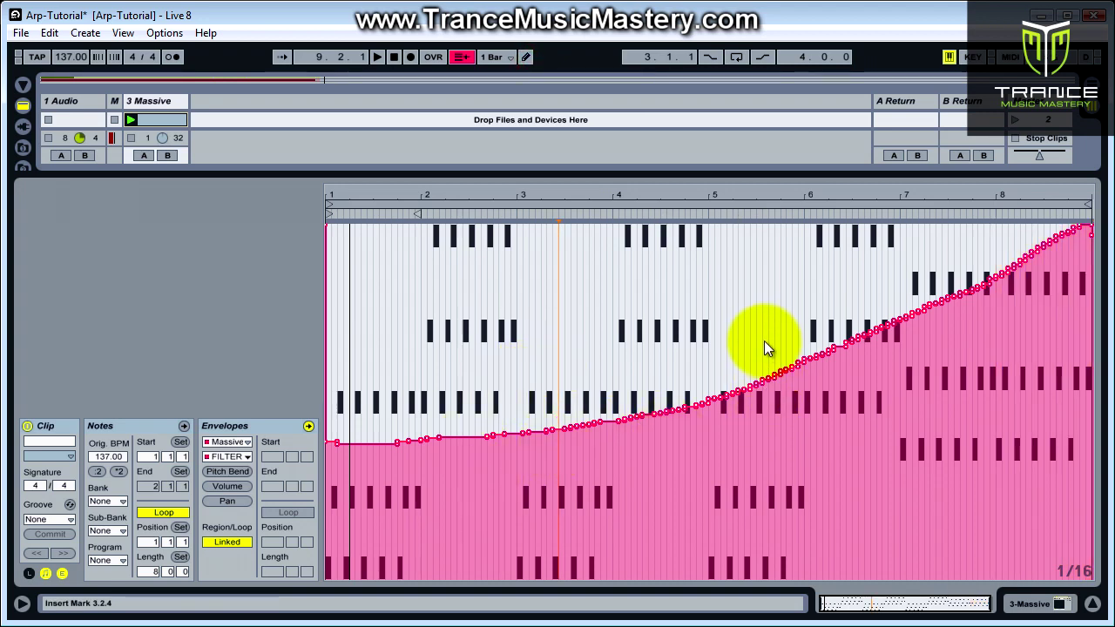
Hide the clip's envelopes and return to the note editor, with the pitch rows magnified.
left_click(62, 573)
left_click_drag(219, 303, 233, 310)
left_click(392, 258)
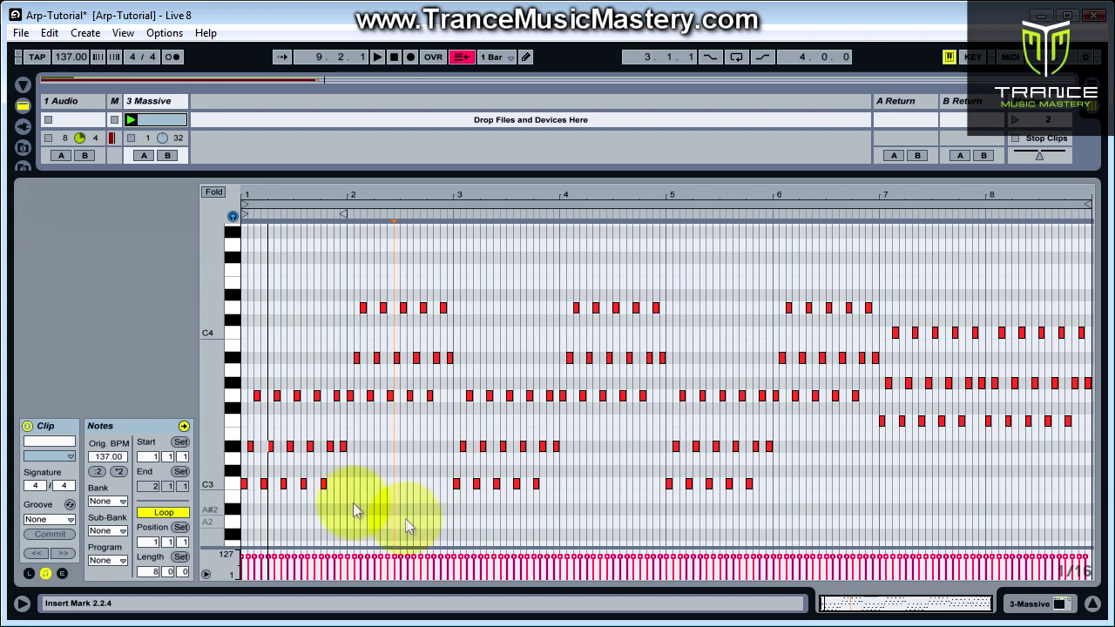
Transpose the three D#3 notes in the middle of bar 1 up to C#4 and briefly play the clip.
left_click_drag(265, 442, 320, 458)
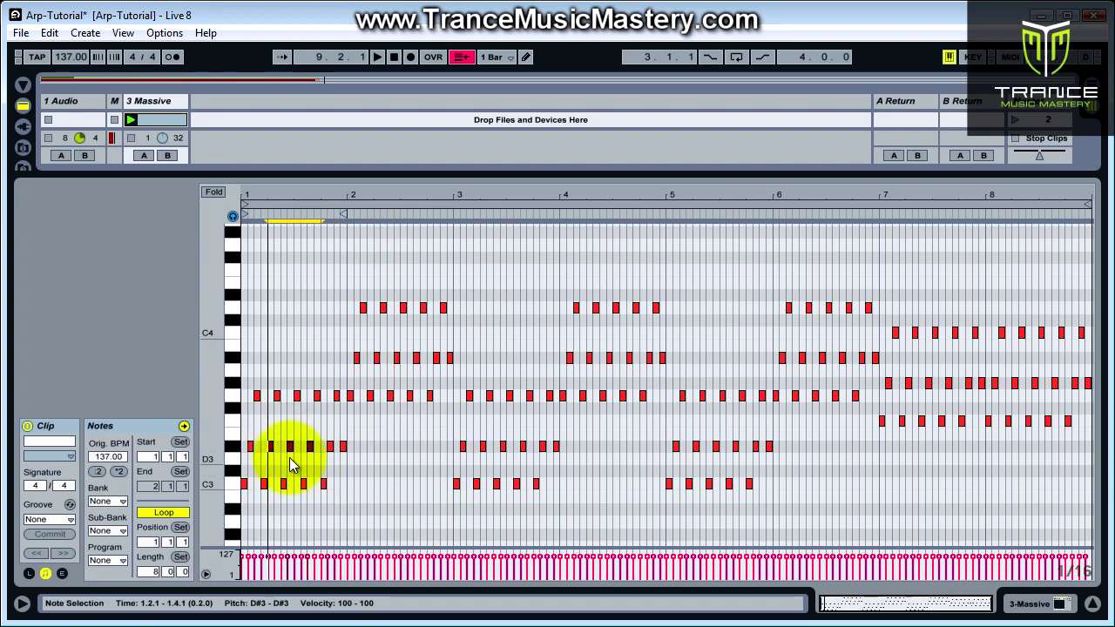
key("Up")
key("Up")
key("Up")
key("Up")
key("Up")
key("Up")
key("Up")
key("Up")
key("Up")
key("Up")
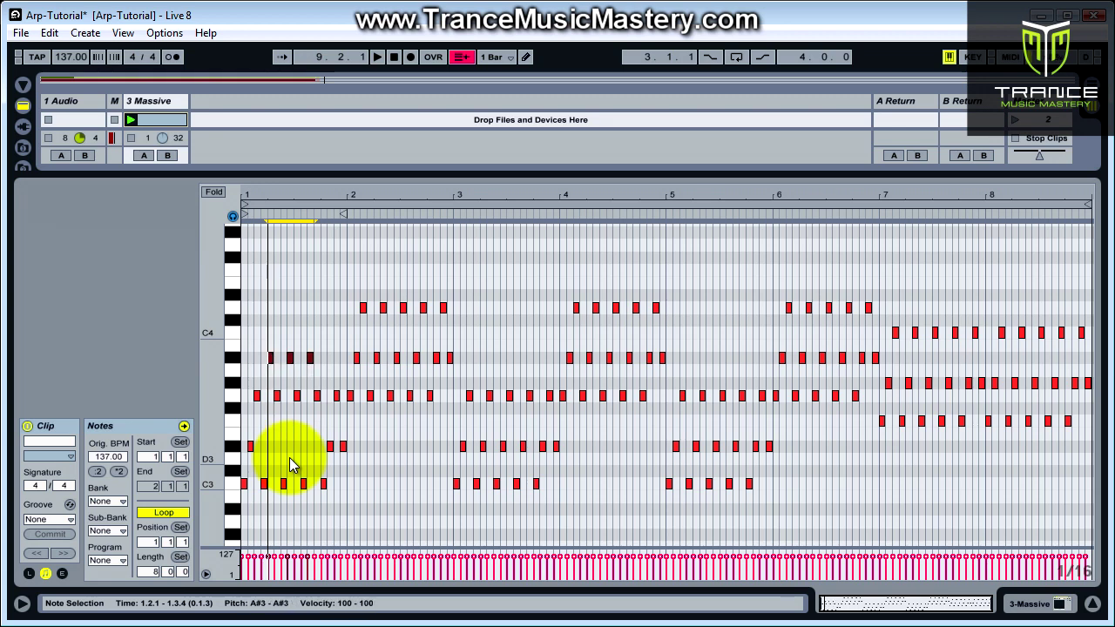
left_click(426, 441)
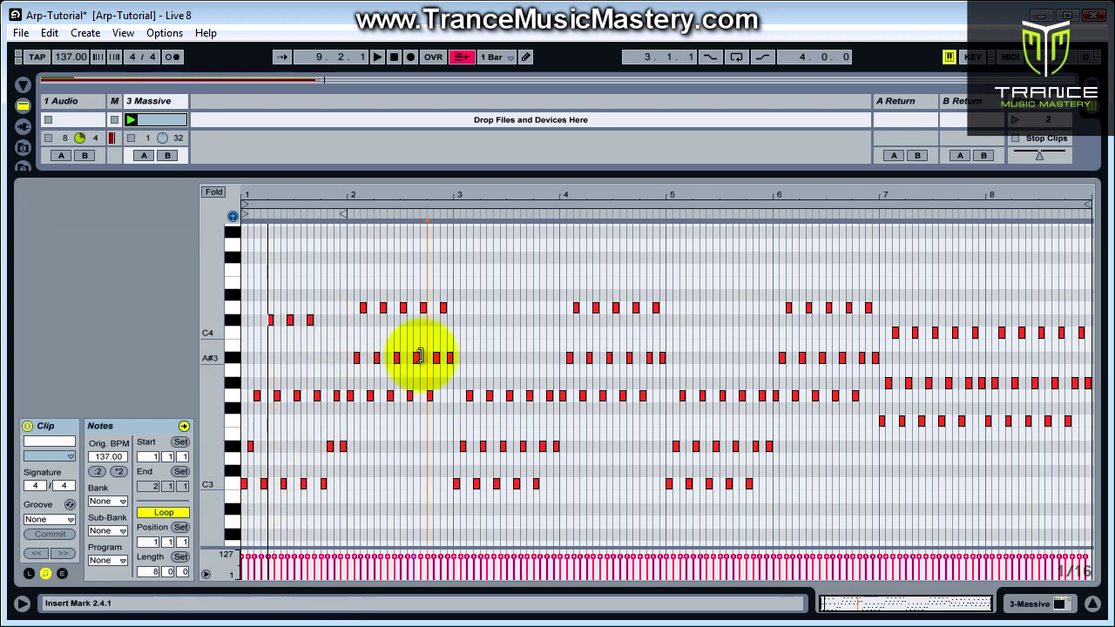
key("space")
key("space")
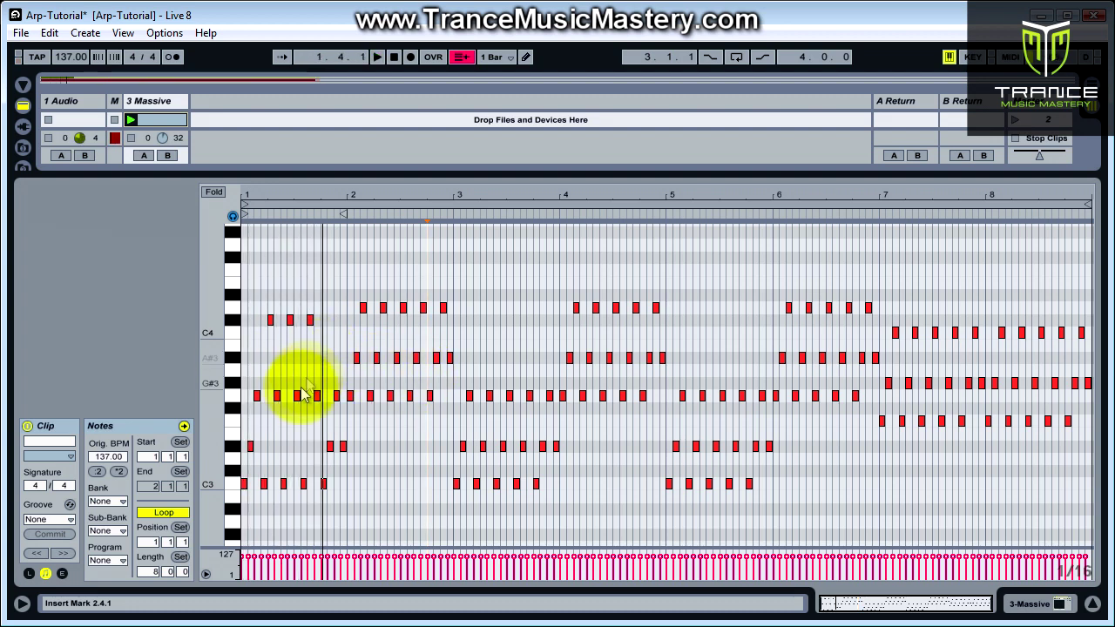
Raise the three C#4 notes in bar 1 by two semitones to D#4 and listen to the opening bars.
left_click_drag(256, 303, 327, 342)
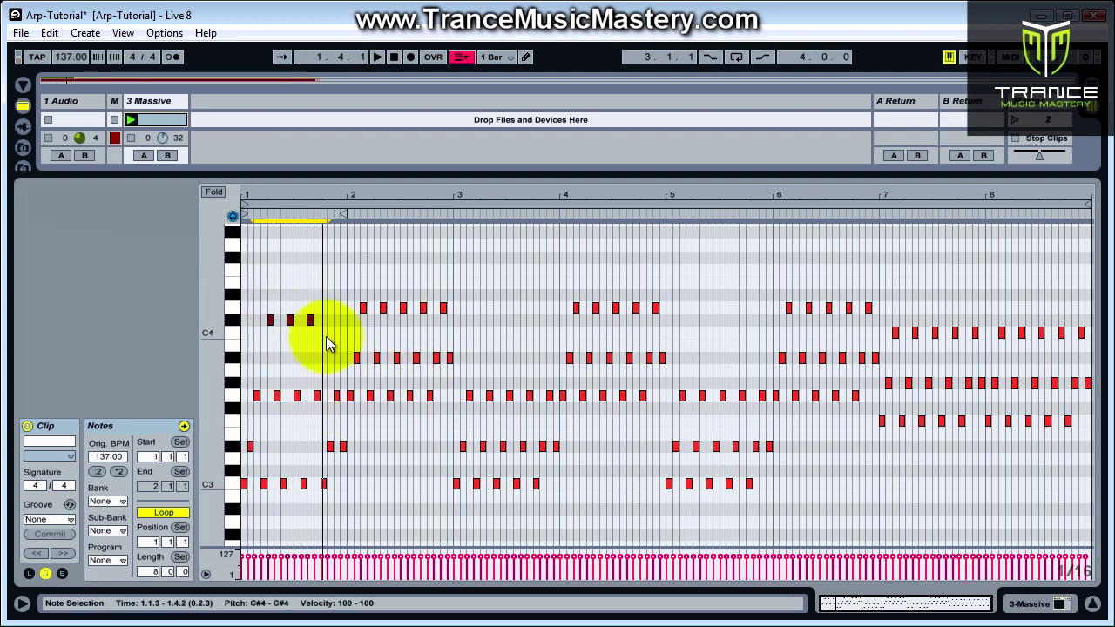
key("Up")
key("Up")
key("space")
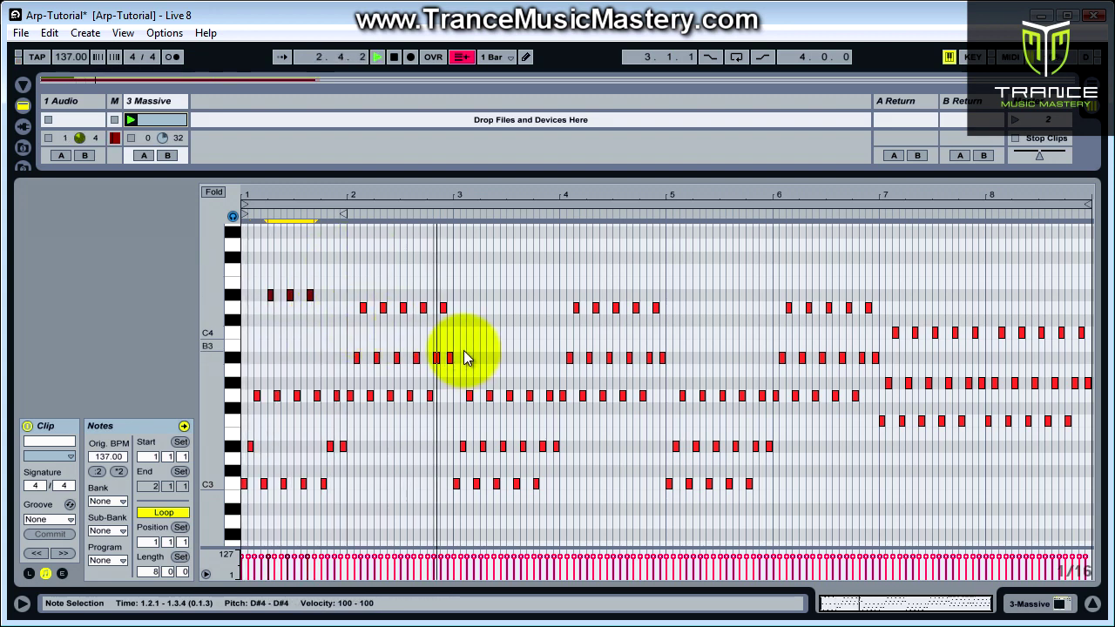
key("space")
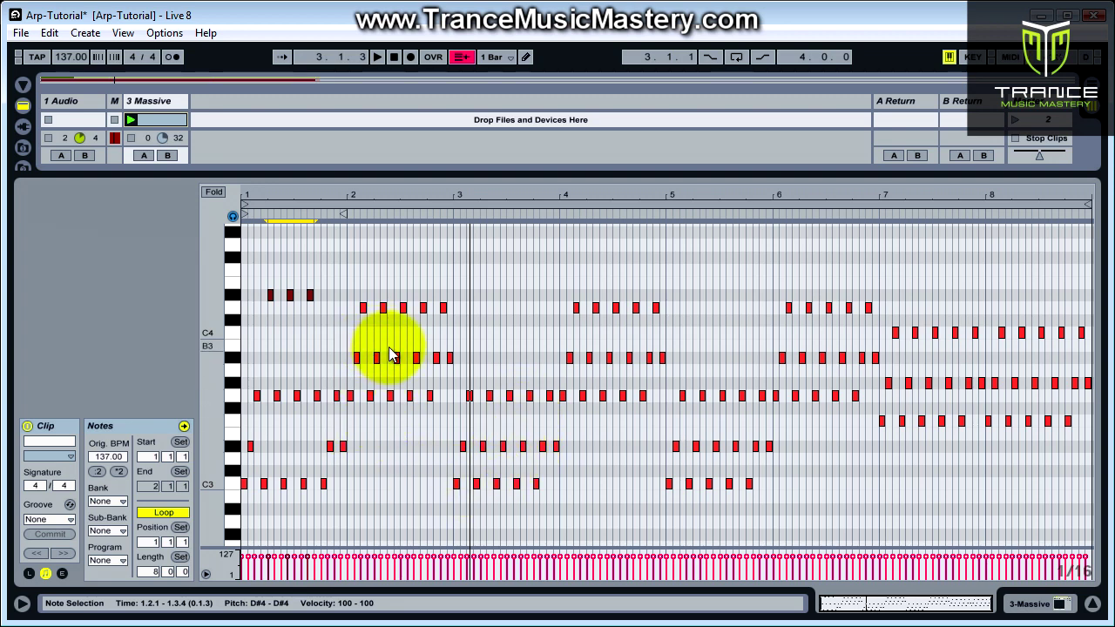
Try transposing the two A#3 notes in the middle of bar 2 down an octave to A#2, and listen.
left_click_drag(388, 347, 424, 368)
key("Down")
key("Down")
key("Down")
key("Down")
key("Down")
key("Down")
key("Down")
key("Down")
key("Down")
key("Down")
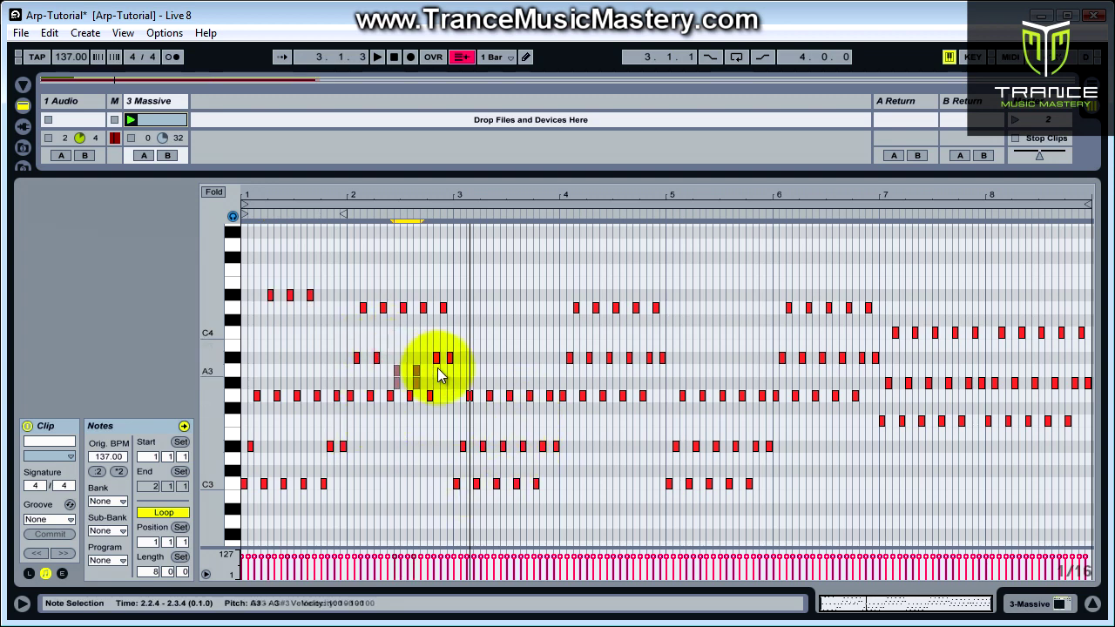
key("Down")
key("Down")
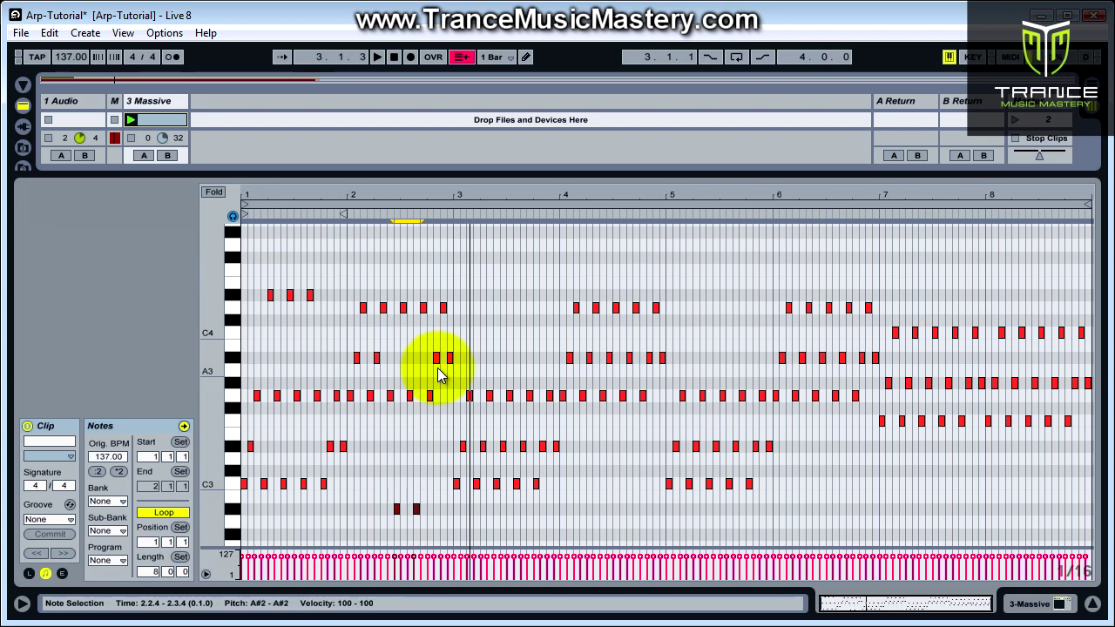
left_click_drag(390, 496, 428, 517)
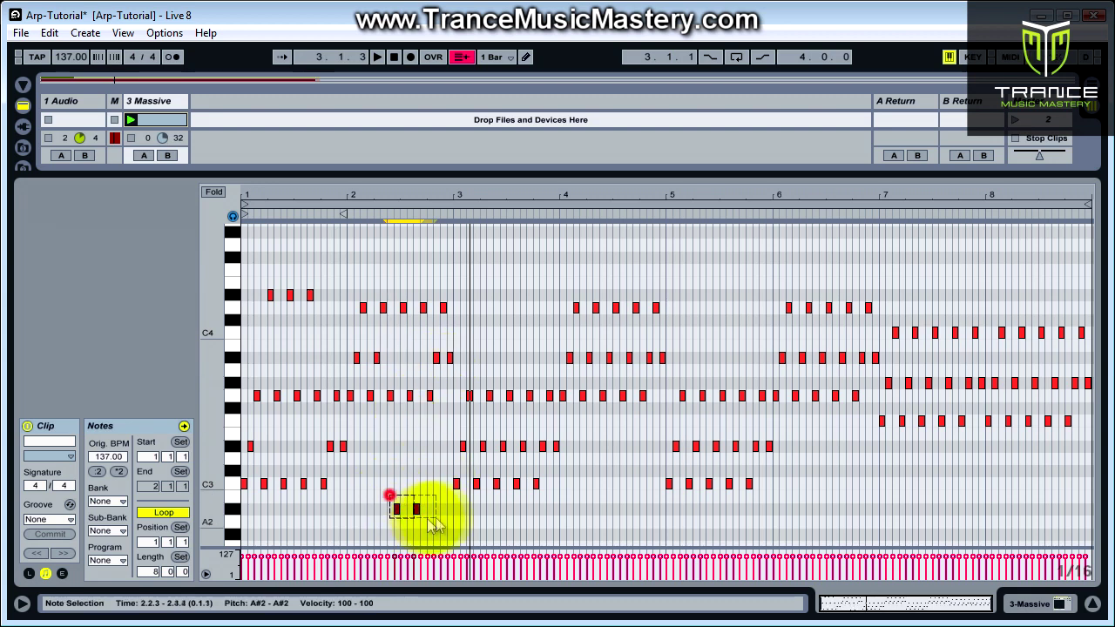
key("space")
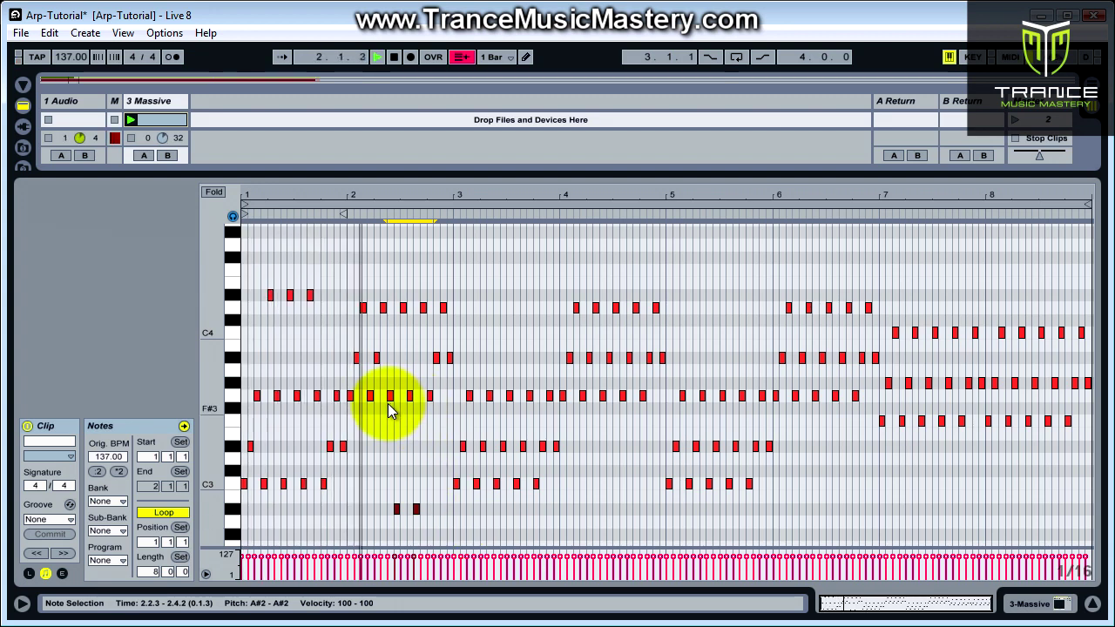
key("space")
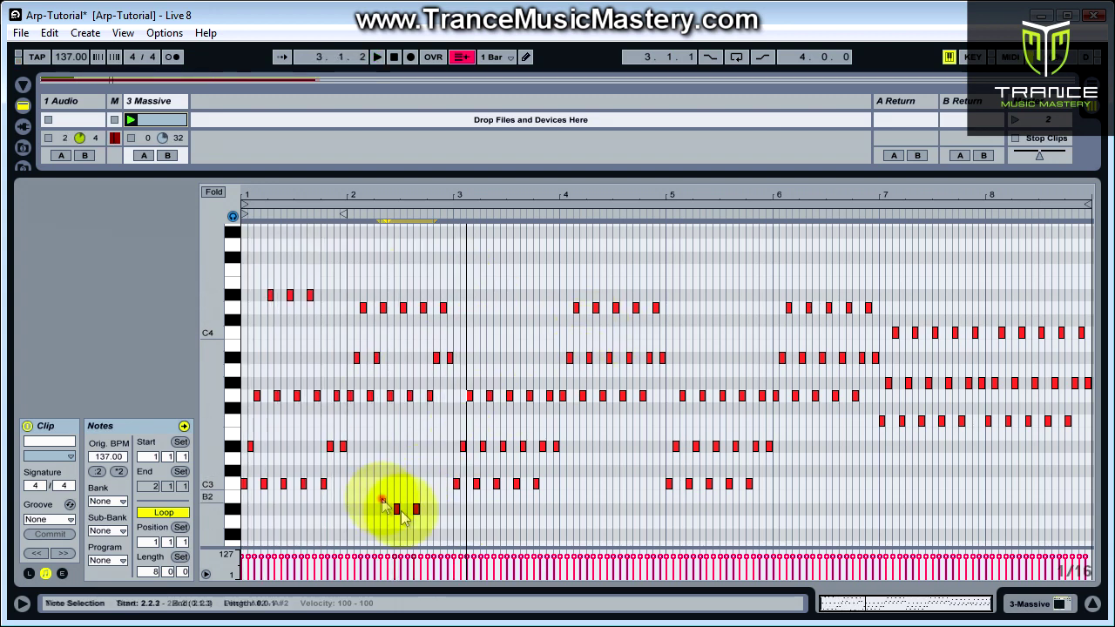
Move the two A#2 notes in bar 2 back up to A#3 and play the first bars.
left_click_drag(381, 499, 441, 515)
key("Up")
key("Up")
key("Up")
key("Up")
key("Up")
key("Up")
key("Up")
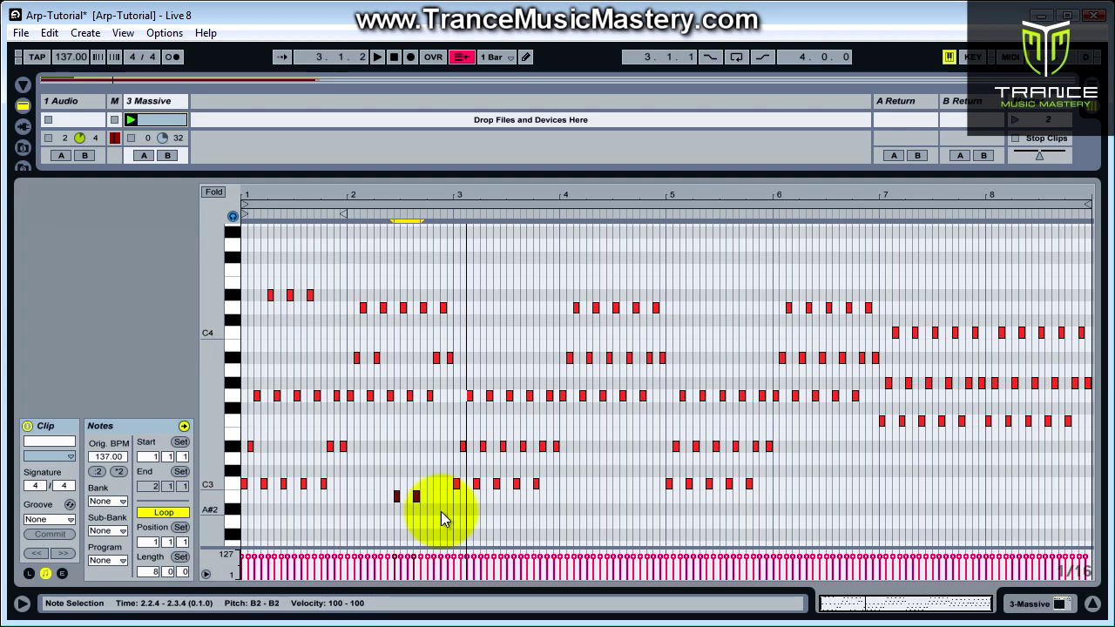
key("Up")
key("Up")
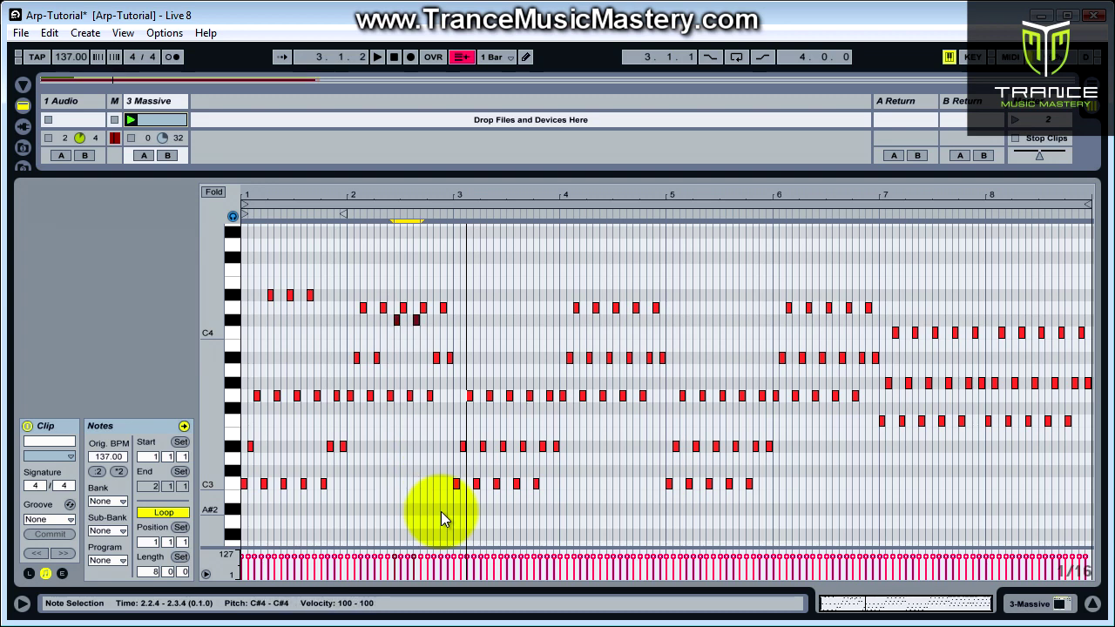
key("Down")
key("Down")
key("Down")
key("space")
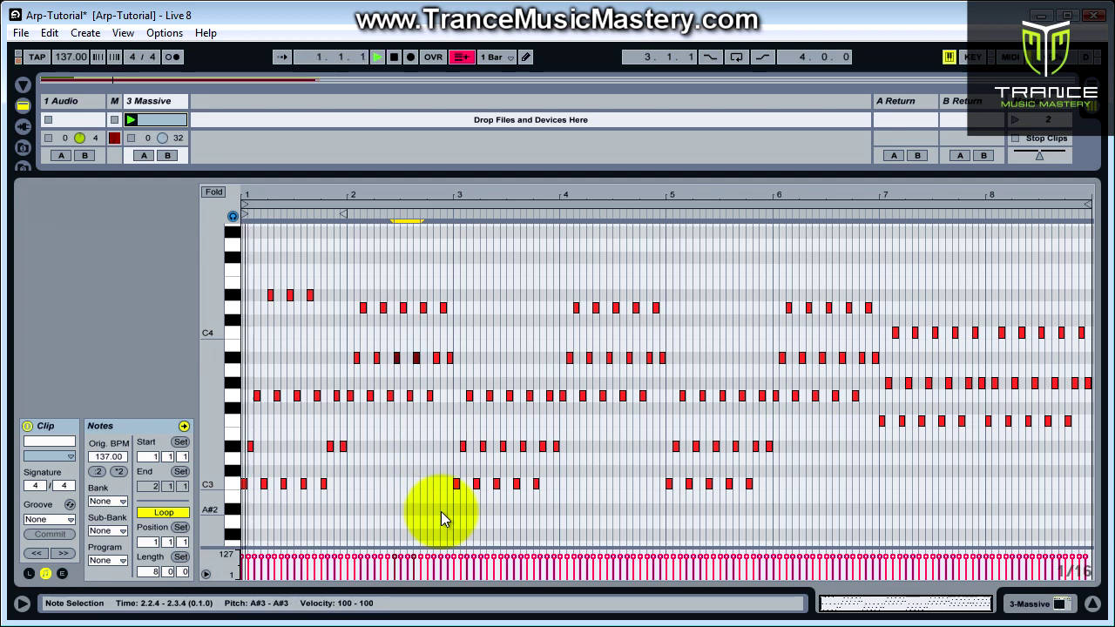
left_click(416, 419)
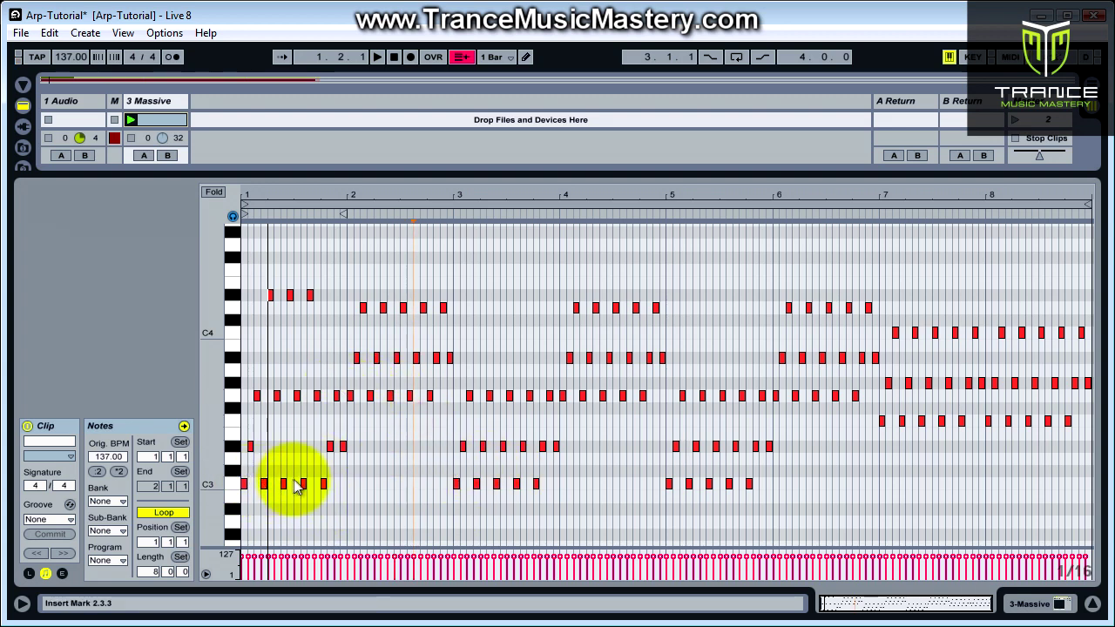
key("space")
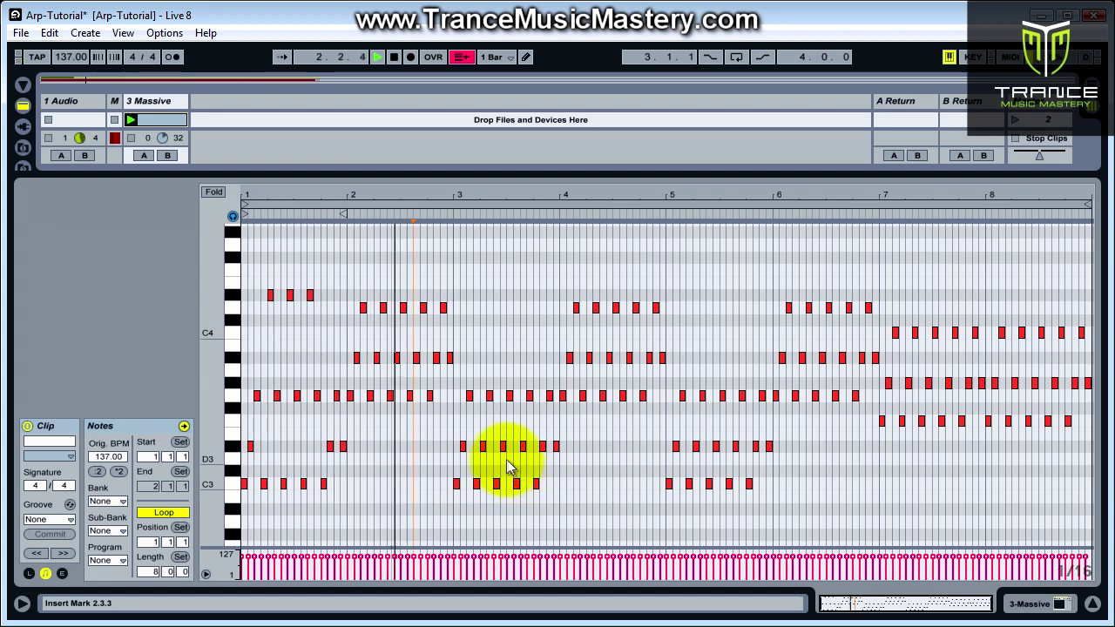
key("space")
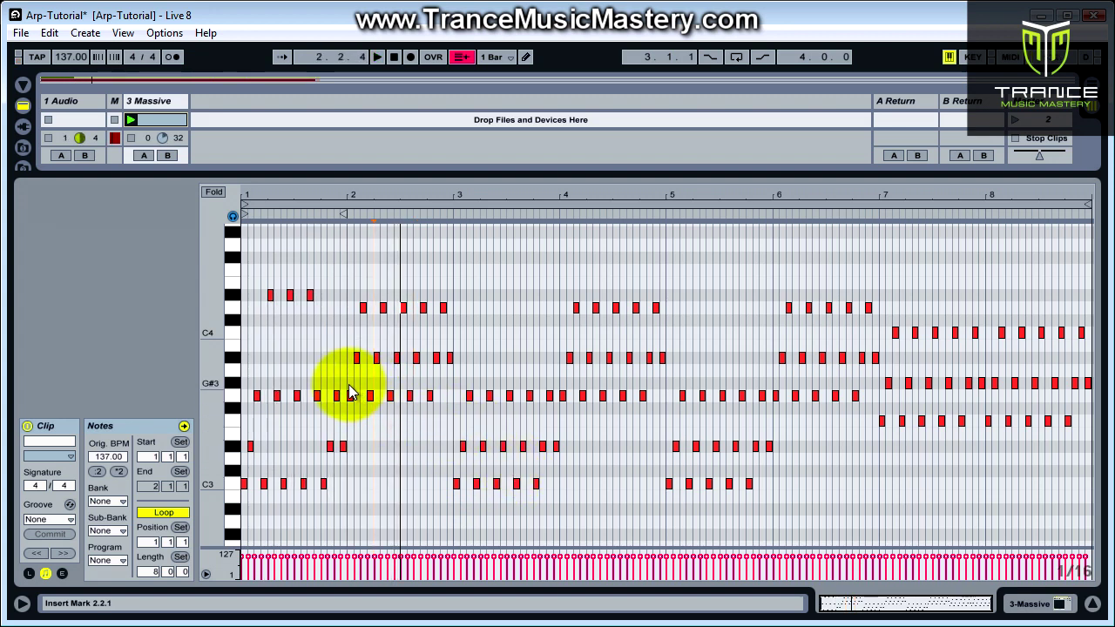
Transpose the last four G3 notes in bar 2 down an octave to G2 and listen to the change.
left_click(370, 396)
left_click(361, 386)
left_click_drag(354, 384, 444, 414)
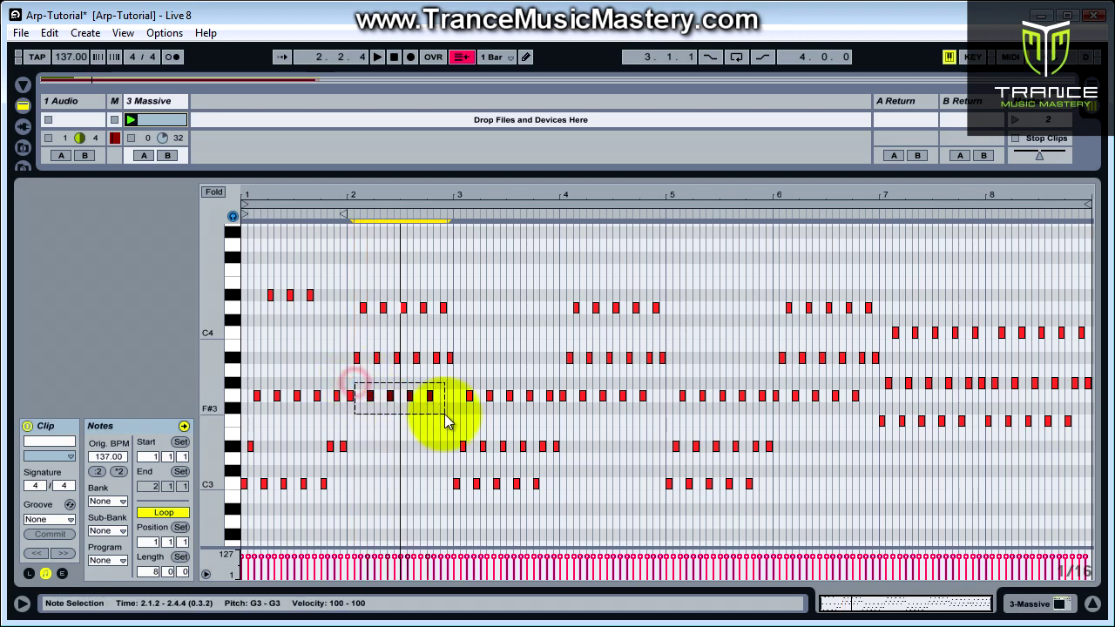
key("Down")
key("Down")
key("Down")
key("Down")
key("Down")
key("Down")
key("Down")
key("Down")
key("Down")
key("Down")
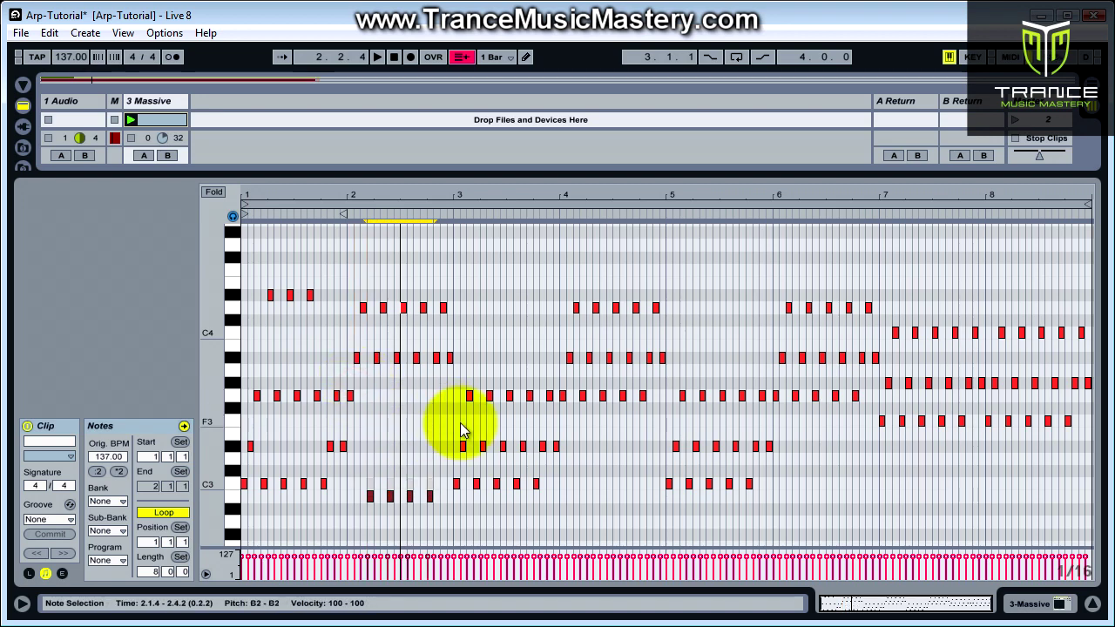
key("Down")
key("Down")
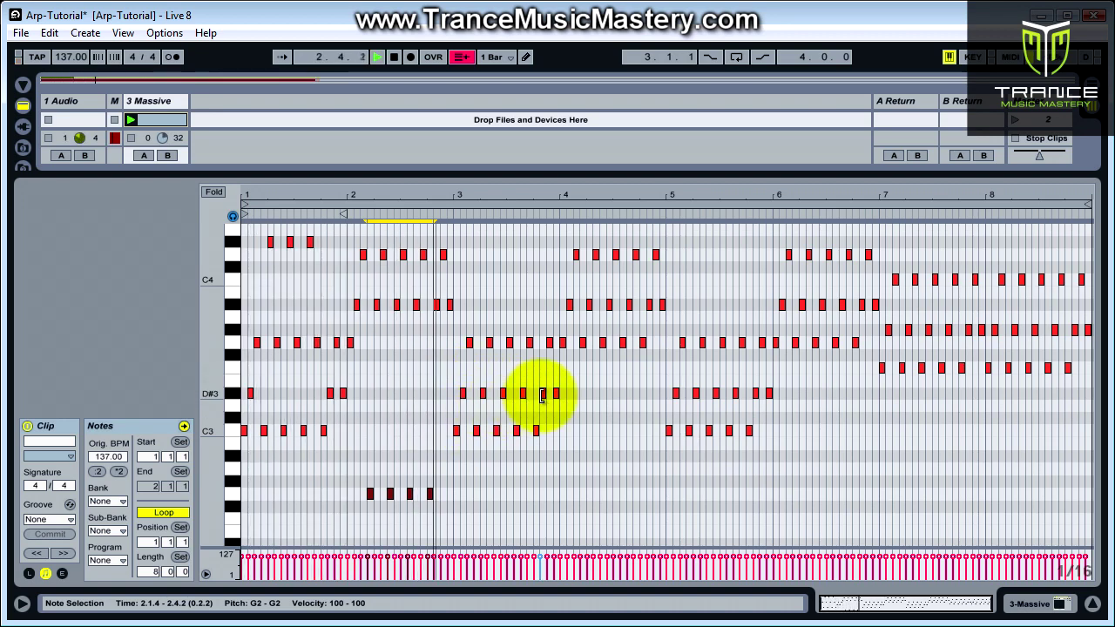
key("space")
Select the two middle D#3 notes in bar 3 and raise them ten semitones to C#4.
scroll(598, 374, "up", 3)
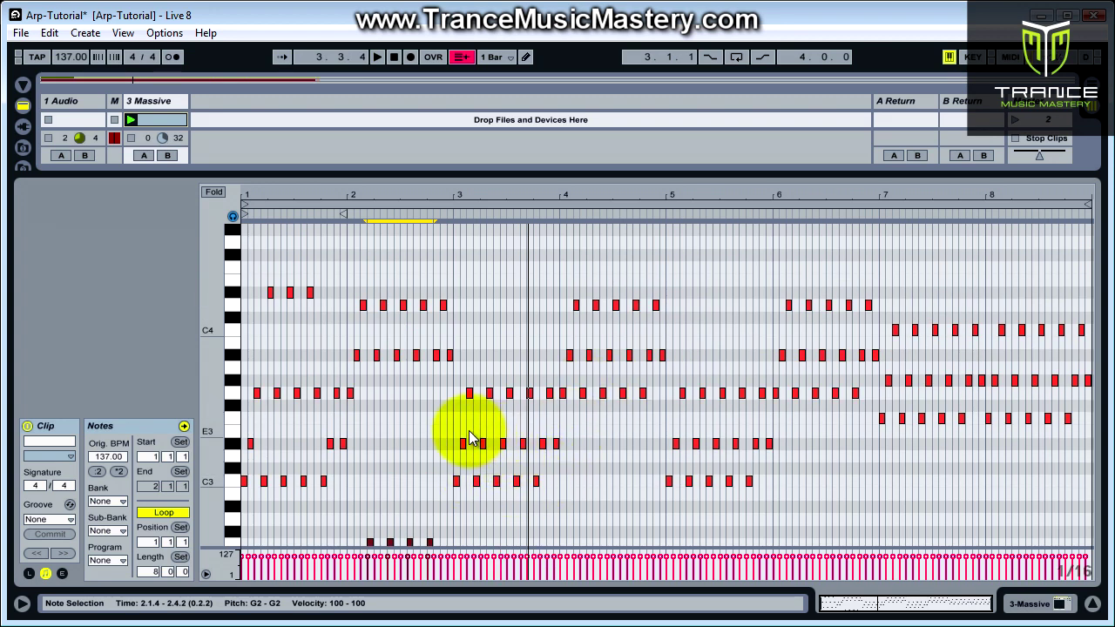
left_click_drag(493, 432, 520, 453)
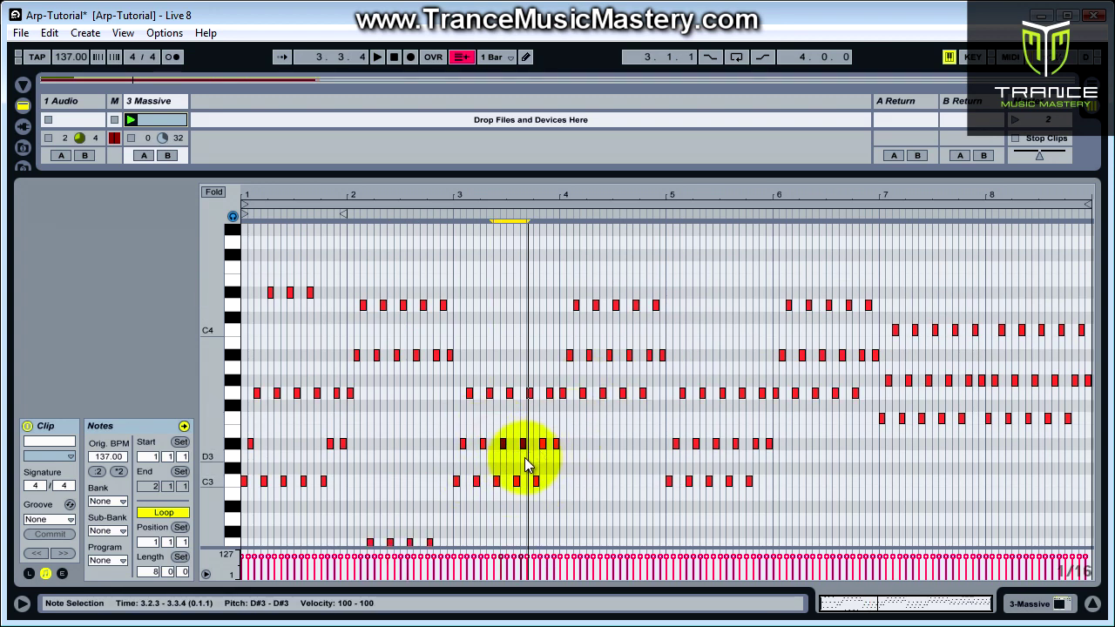
key("Up")
key("Up")
key("Up")
key("Up")
key("Up")
key("Up")
key("Up")
key("Up")
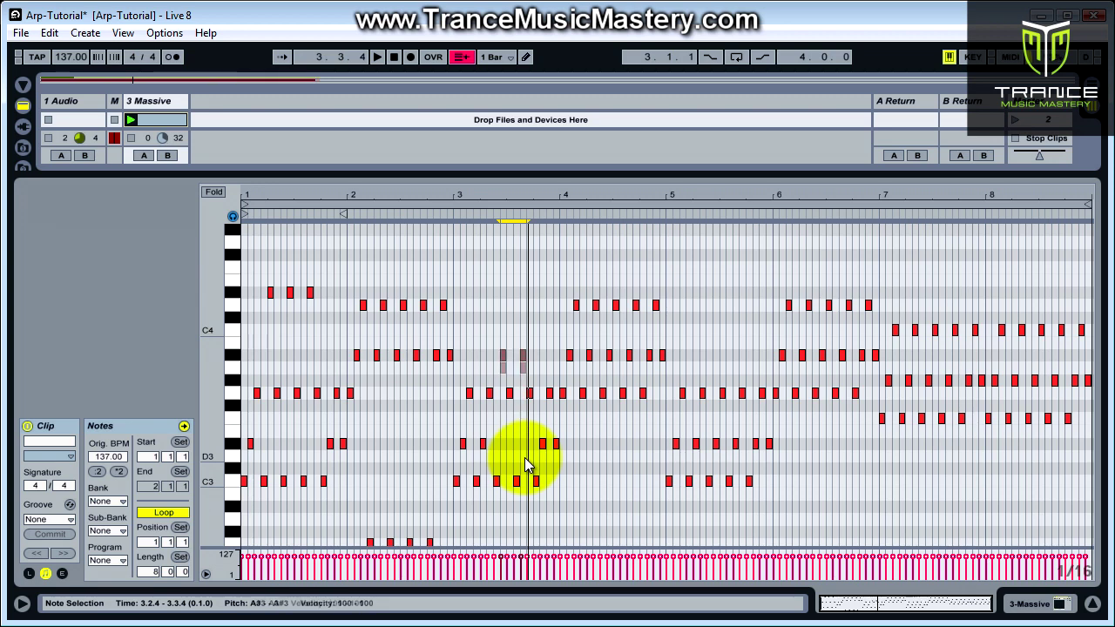
key("Up")
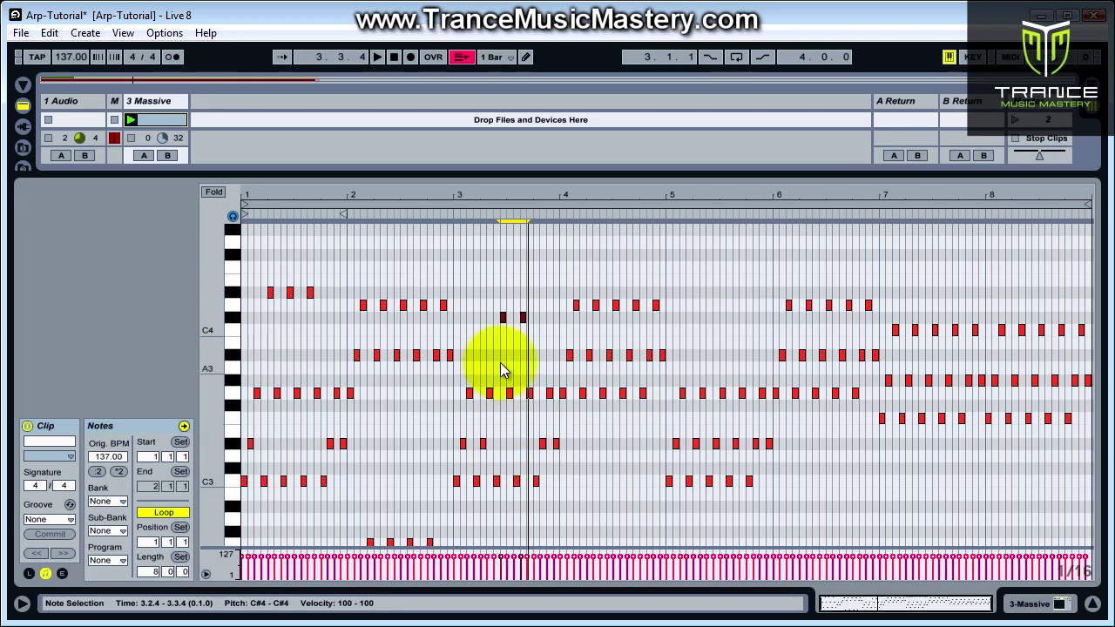
Transpose the third A#3 note in bar 2 up an octave to A#4 and listen to the pattern.
left_click(405, 389)
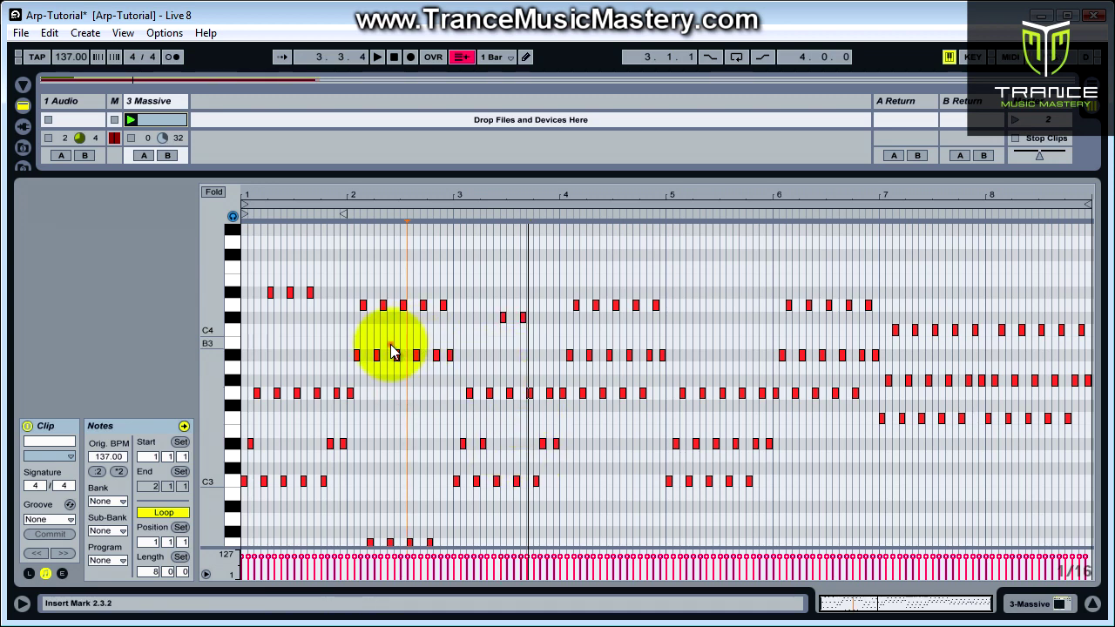
left_click(396, 353)
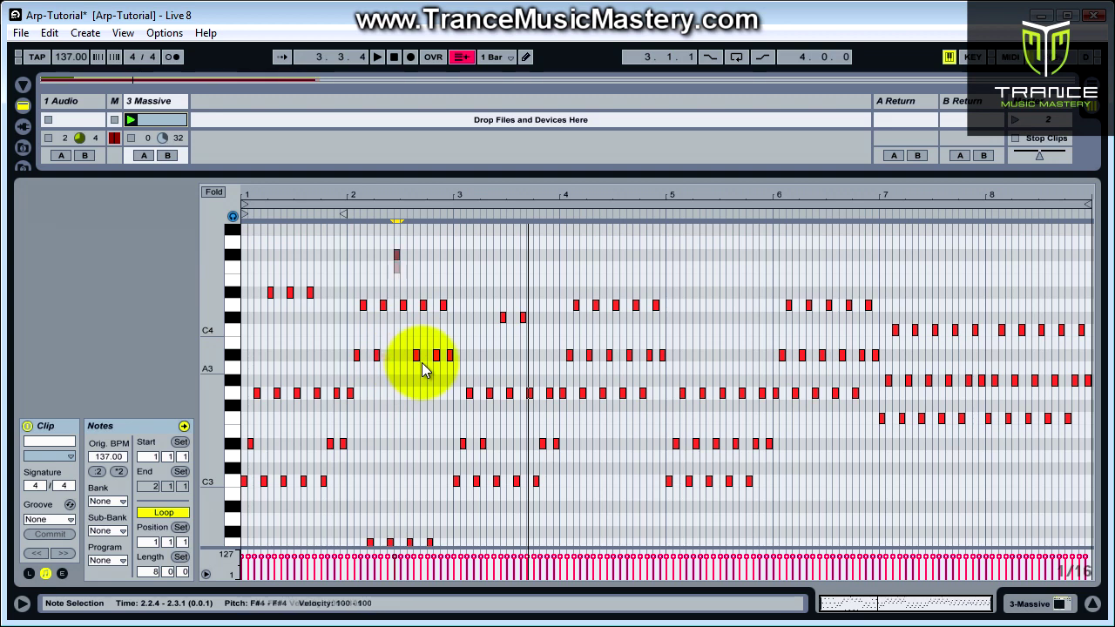
key("space")
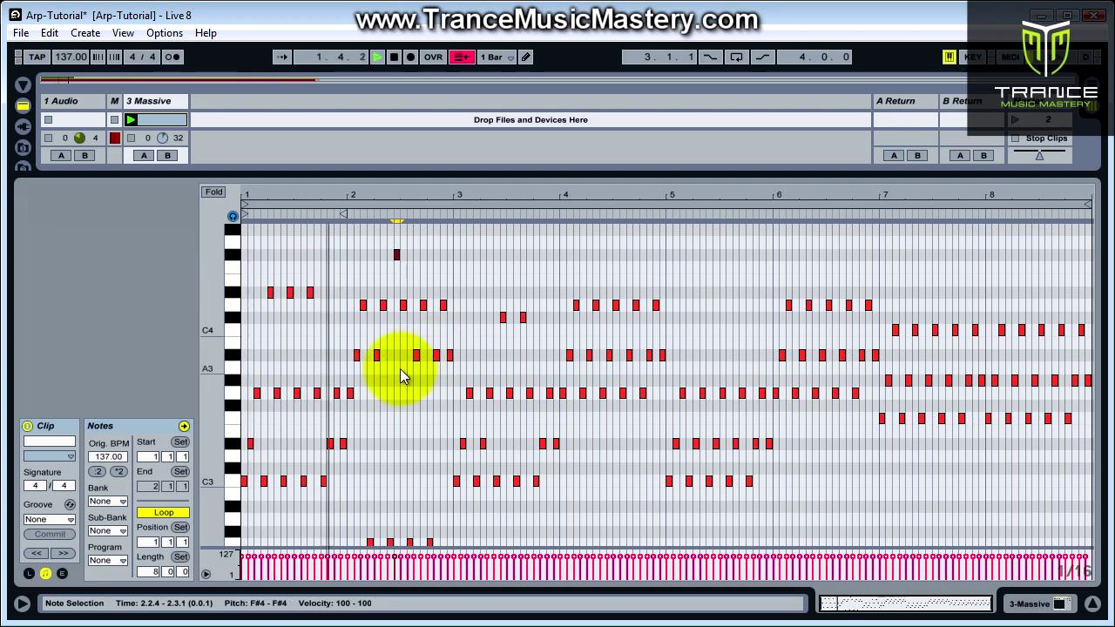
key("space")
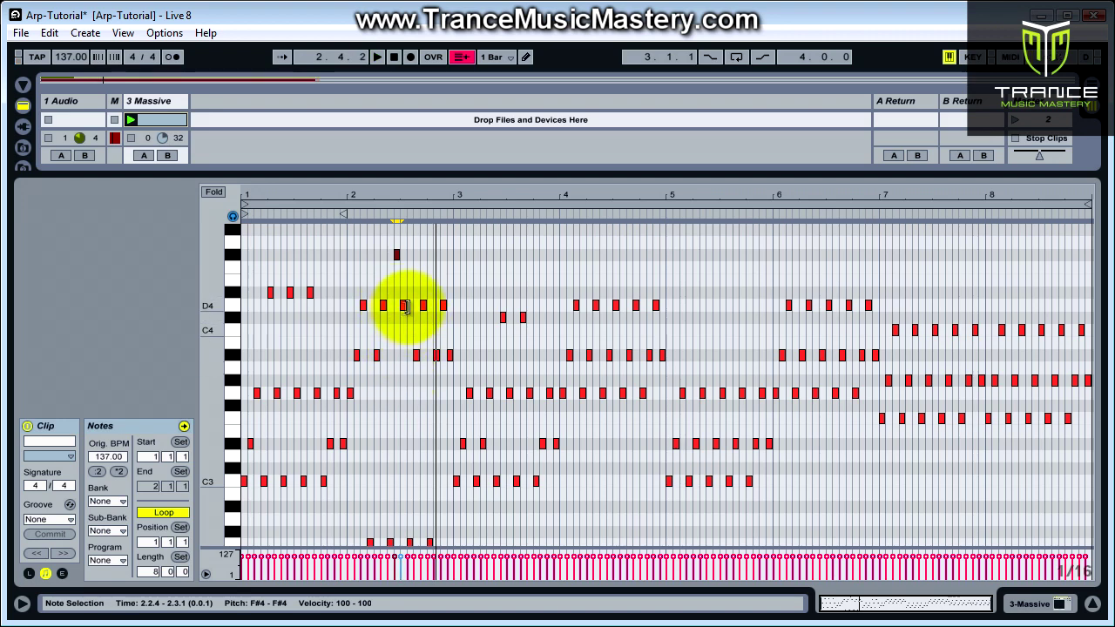
scroll(405, 305, "up", 2)
left_click_drag(396, 309, 395, 252)
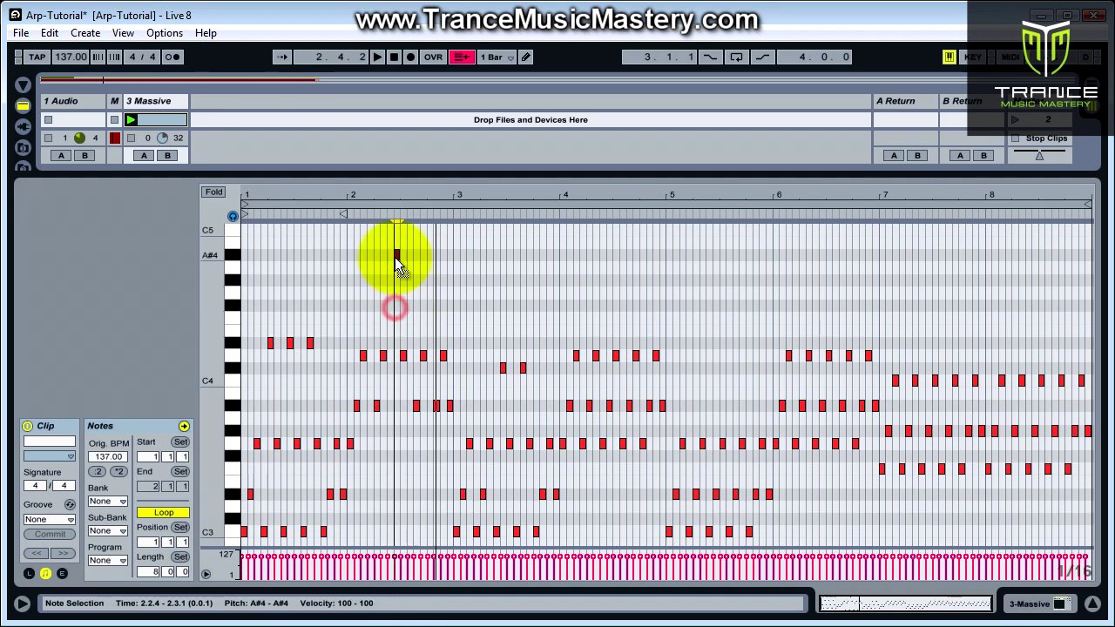
key("space")
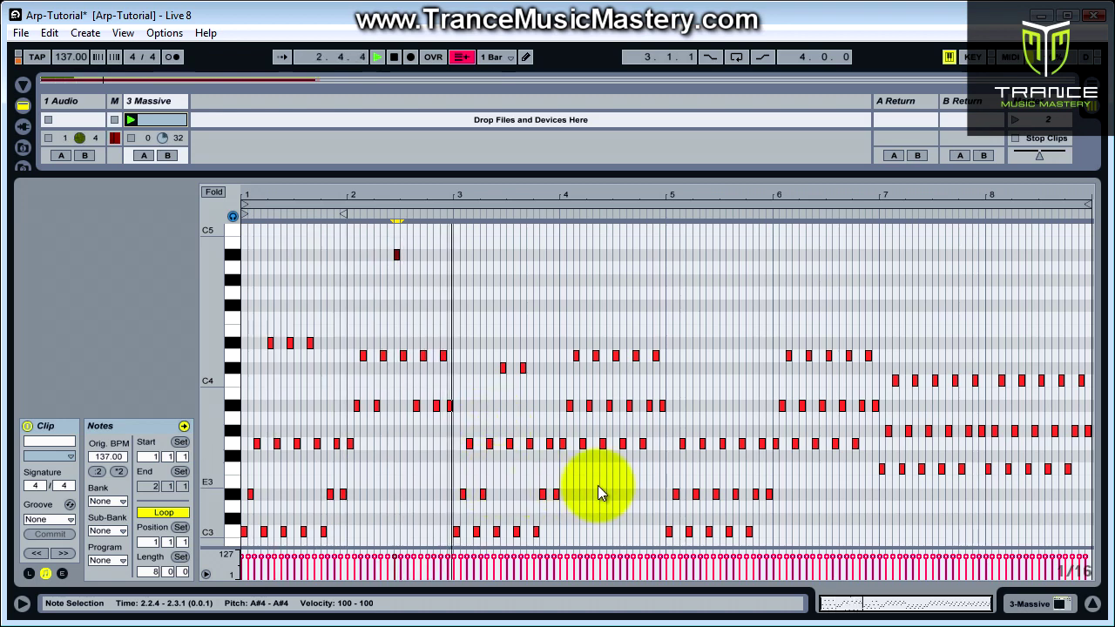
Raise the two C#4 notes in bar 3 by two semitones to D#4 and listen to the clip.
scroll(608, 415, "down", 3)
scroll(617, 414, "up", 1)
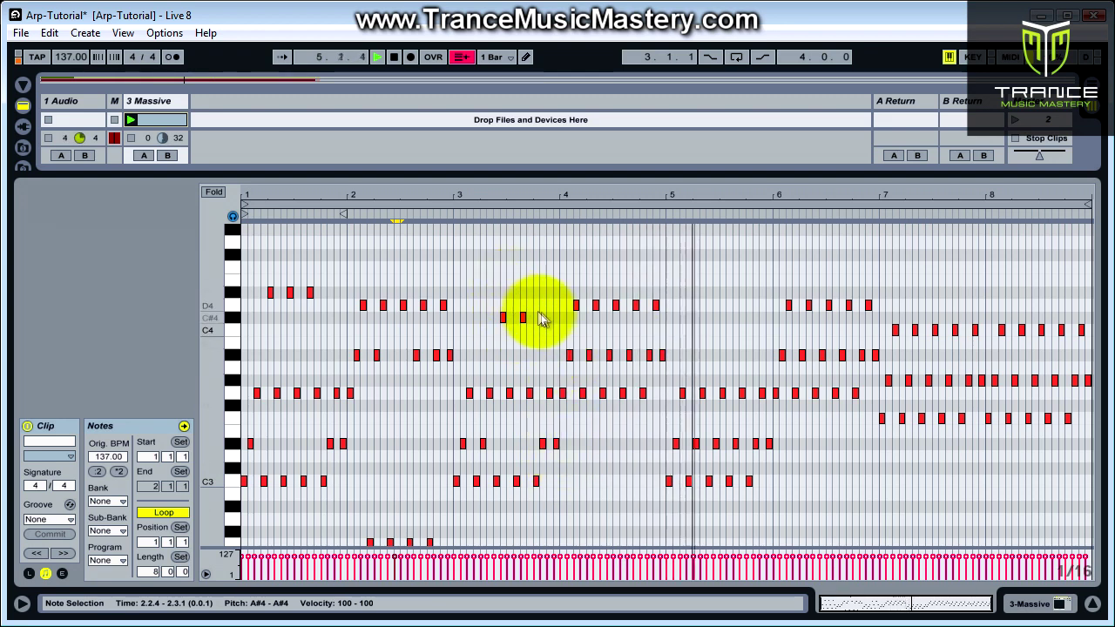
left_click_drag(485, 296, 555, 337)
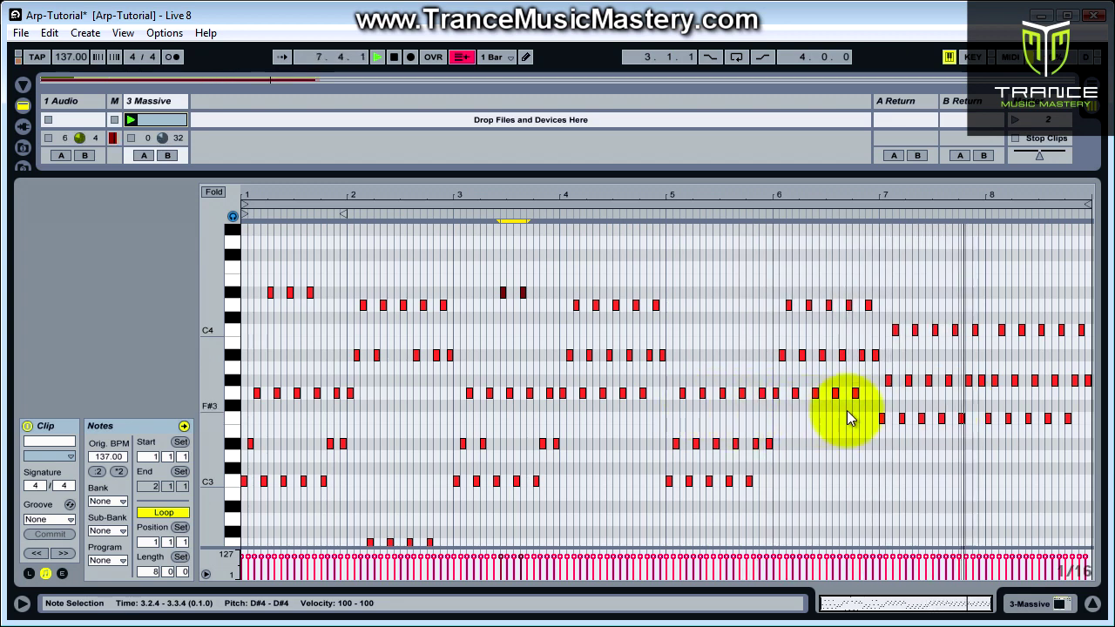
key("space")
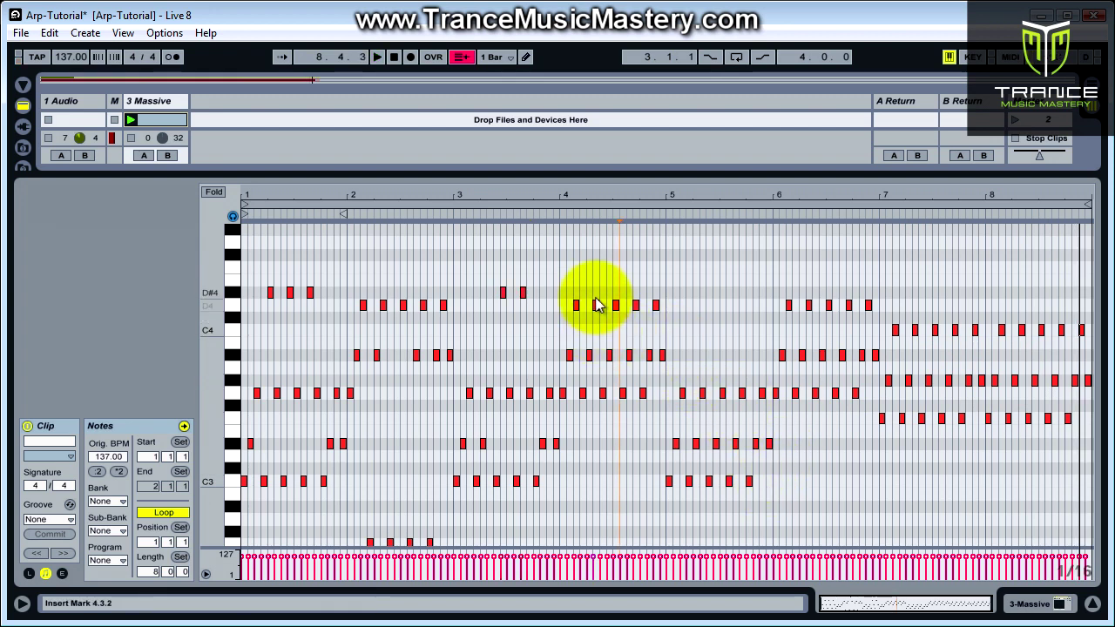
Transpose the two middle A#3 notes in bar 4 up an octave to A#4 and listen to the result.
left_click(598, 324)
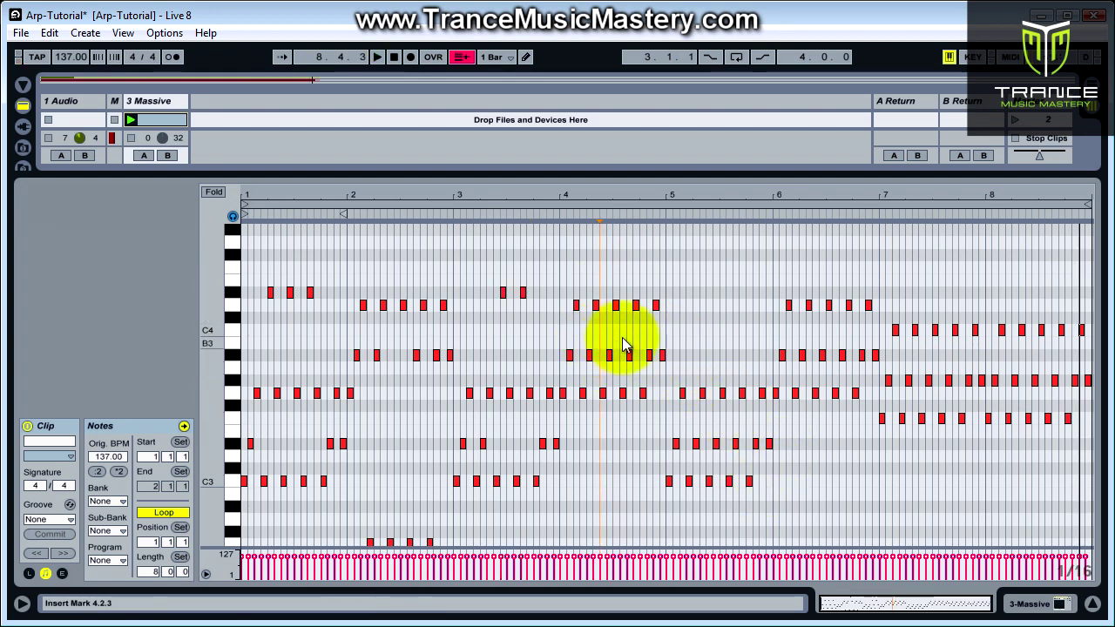
left_click_drag(605, 338, 628, 367)
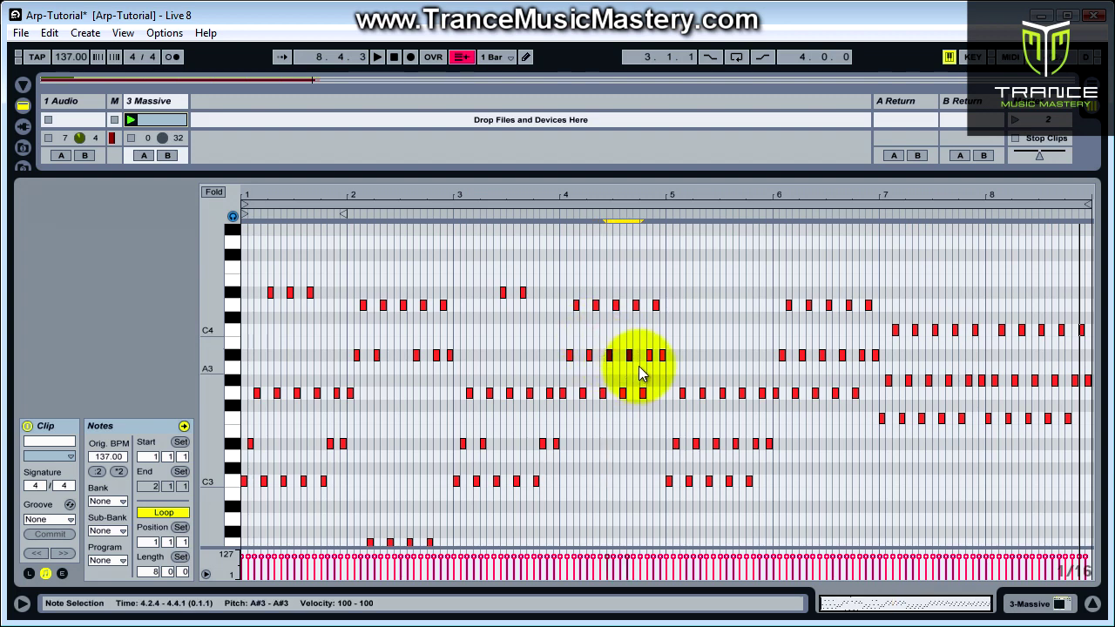
key("Up")
key("Up")
key("Up")
key("Up")
key("Up")
key("Up")
key("Up")
key("Up")
key("Up")
key("Up")
key("Up")
key("Up")
key("Up")
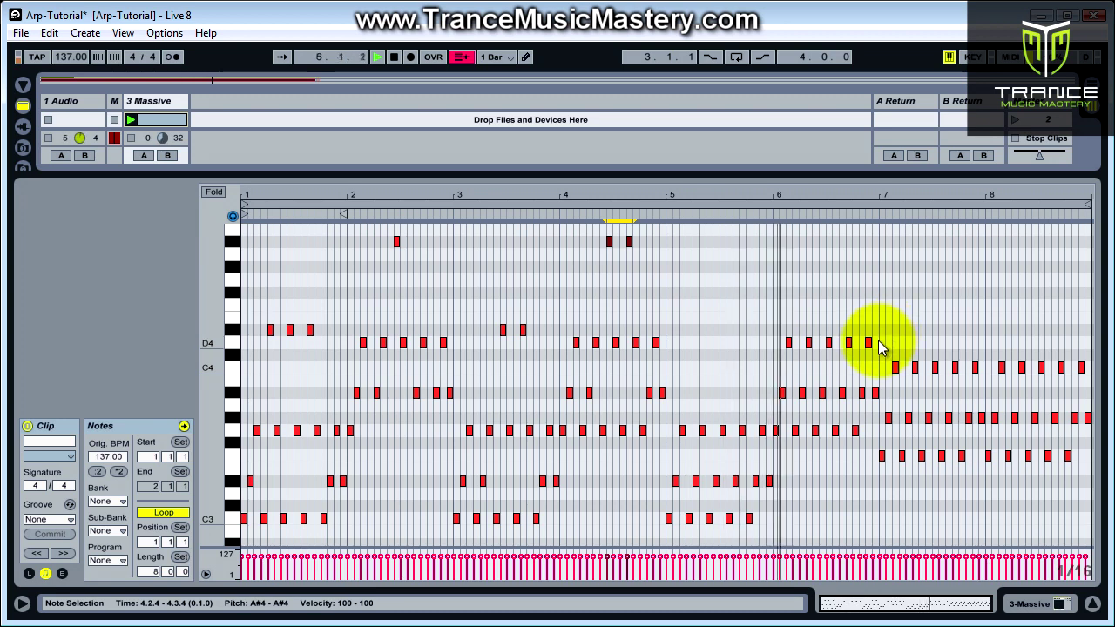
key("space")
left_click(828, 343)
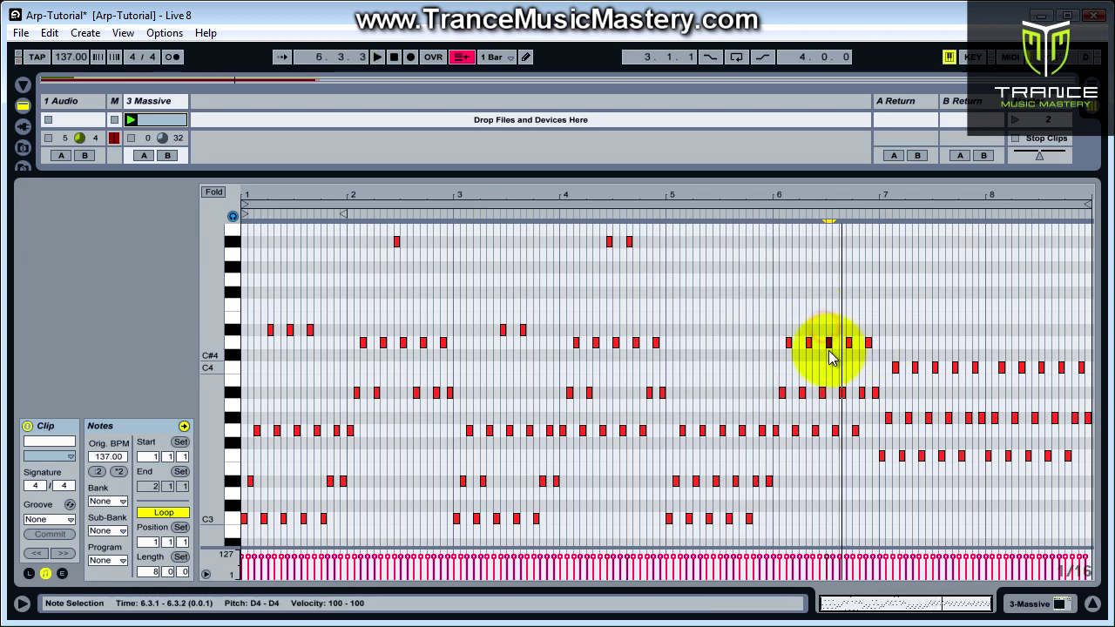
key("Up")
key("Up")
key("Up")
key("Up")
key("Up")
key("Up")
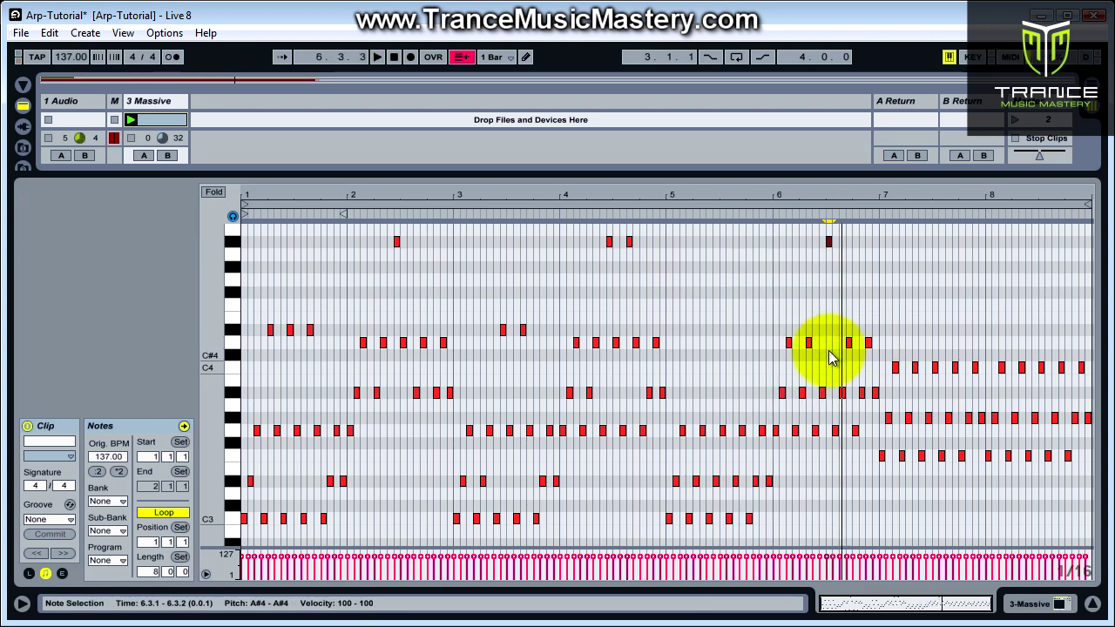
key("Down")
key("Down")
key("Down")
key("Down")
key("Down")
key("Down")
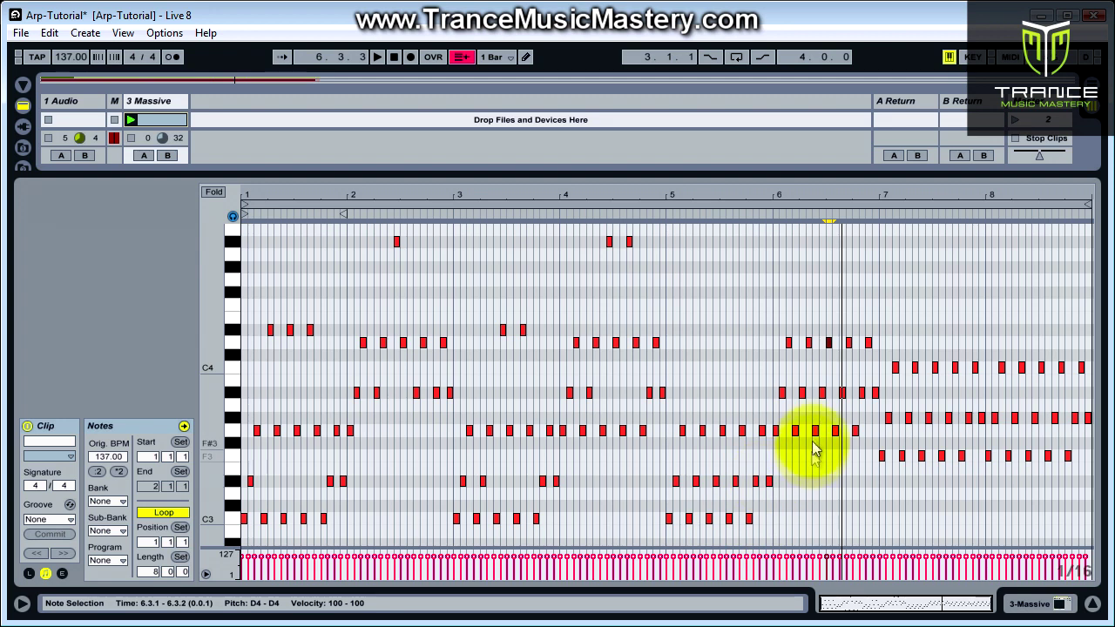
Transpose the two middle A#3 notes in bar 6 up an octave to A#4 and play the clip.
left_click(822, 393)
left_click(842, 392, "shift")
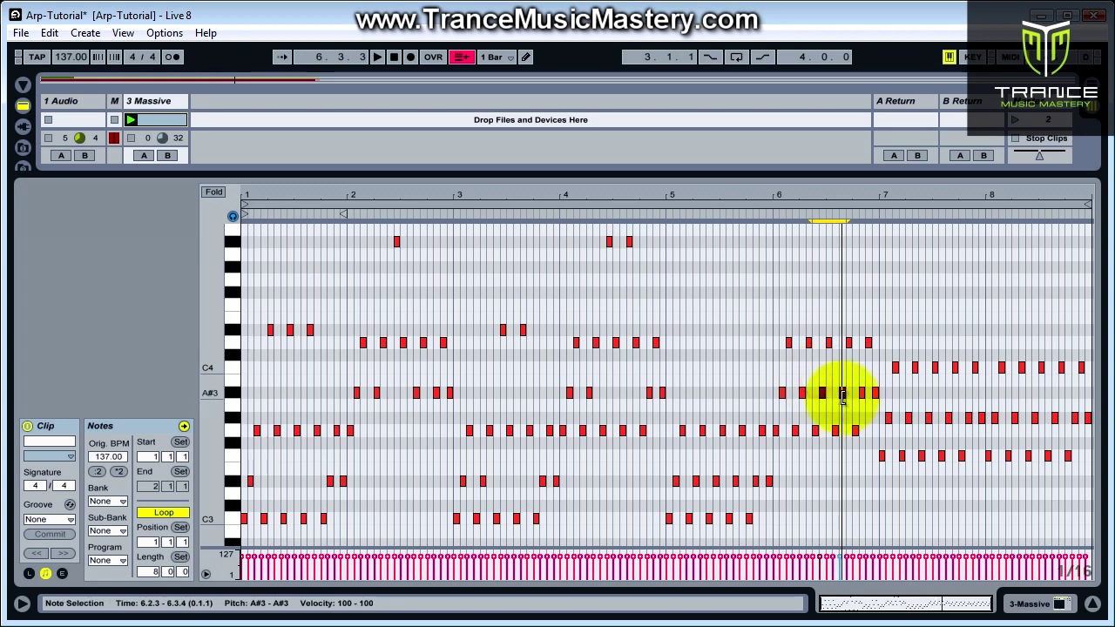
key("Up")
key("Up")
key("Up")
key("Up")
key("Up")
key("Up")
key("Up")
key("Up")
key("Up")
key("Up")
key("Up")
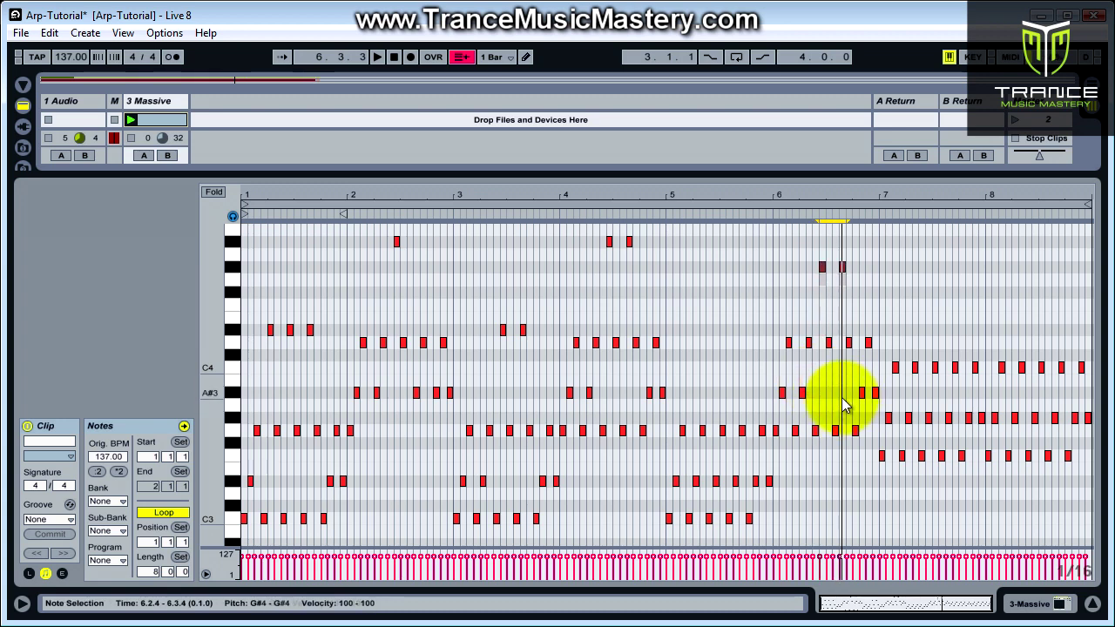
key("Up")
key("space")
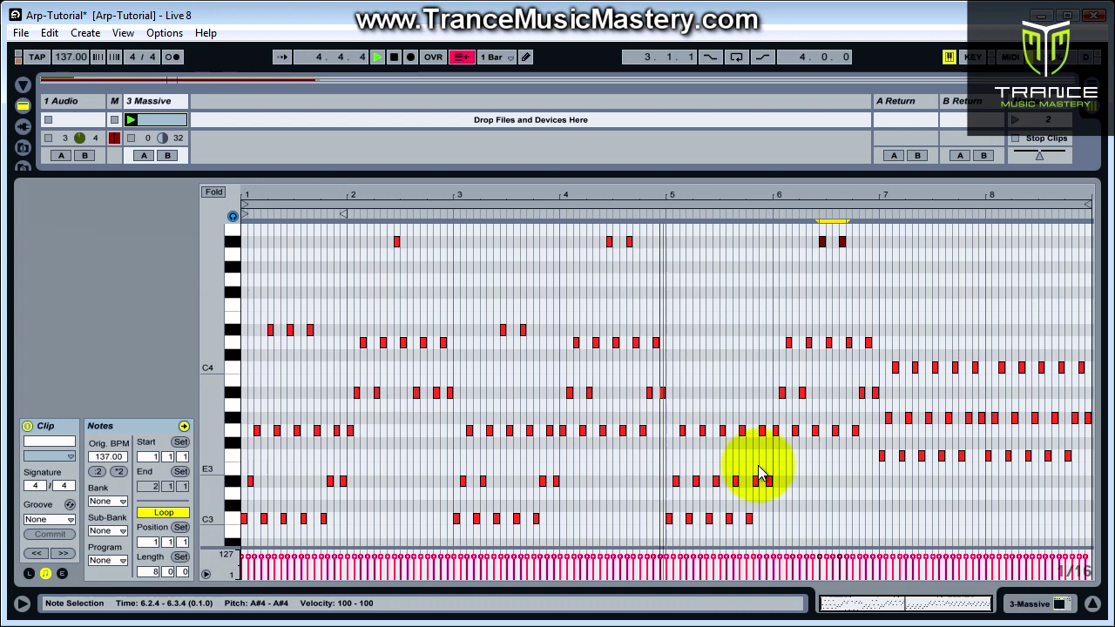
Transpose the two middle D#3 notes in bar 5 up an octave to D#4 and listen to the change.
left_click_drag(715, 466, 751, 464)
key("Up")
key("Up")
key("Up")
key("Up")
key("Up")
key("Up")
key("Up")
key("Up")
key("Up")
key("Up")
key("Up")
key("space")
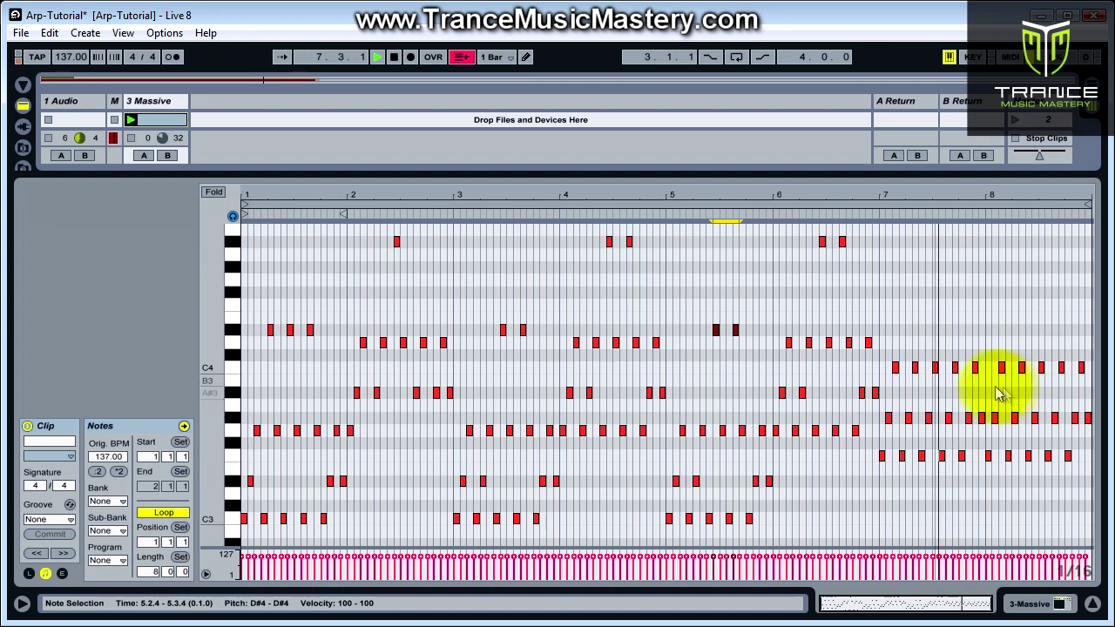
key("space")
Raise the third and fourth C4 notes in bar 7 by three semitones to D#4.
left_click_drag(930, 352, 959, 387)
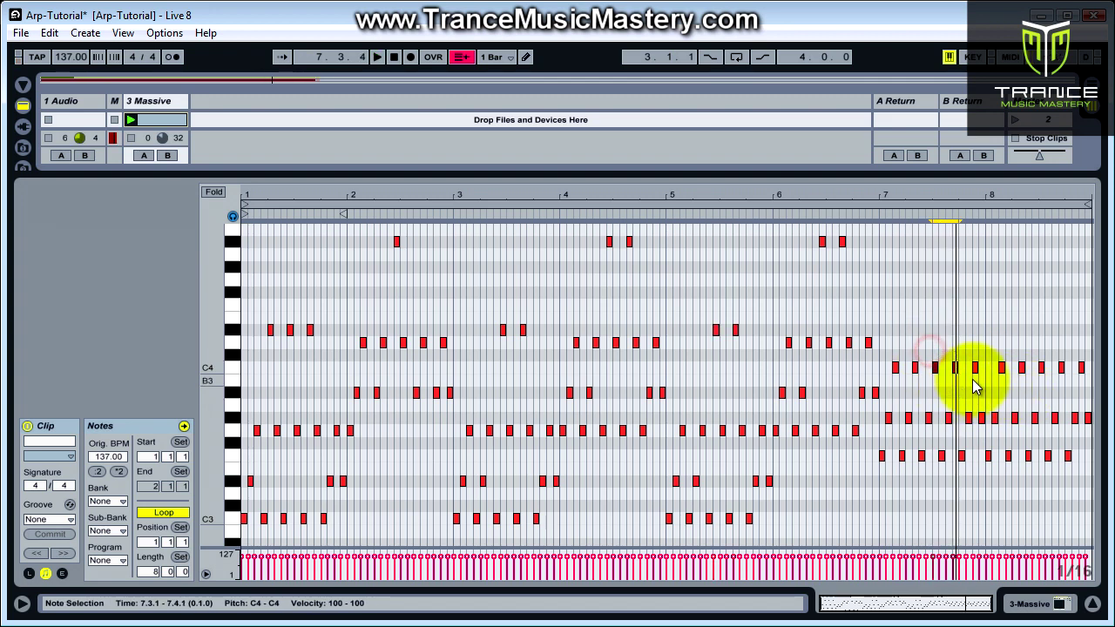
left_click(1005, 340)
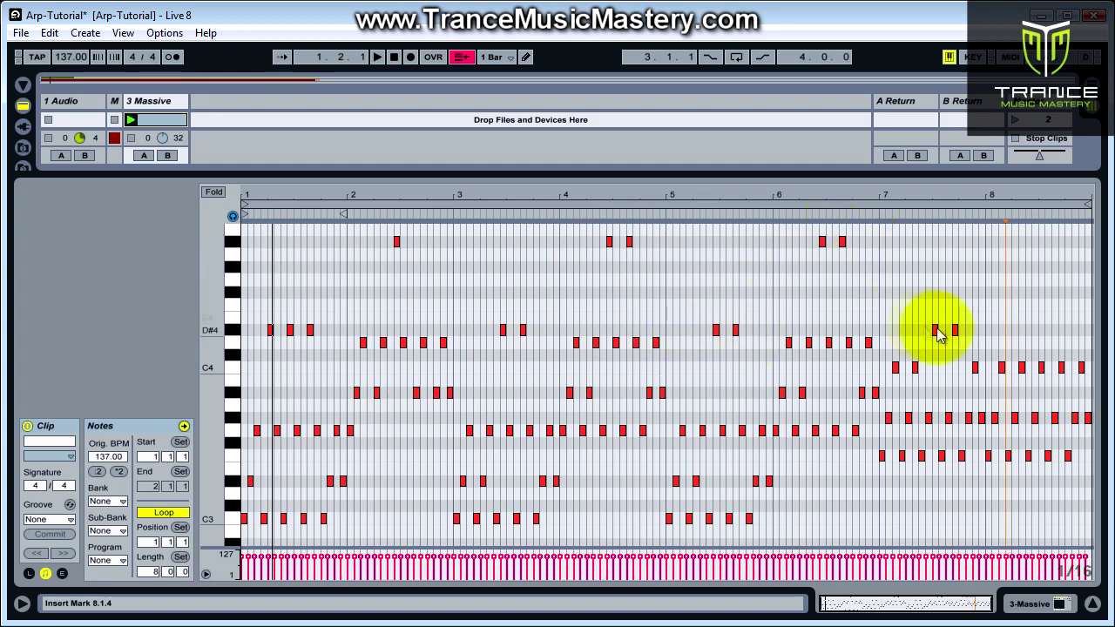
left_click(1039, 355)
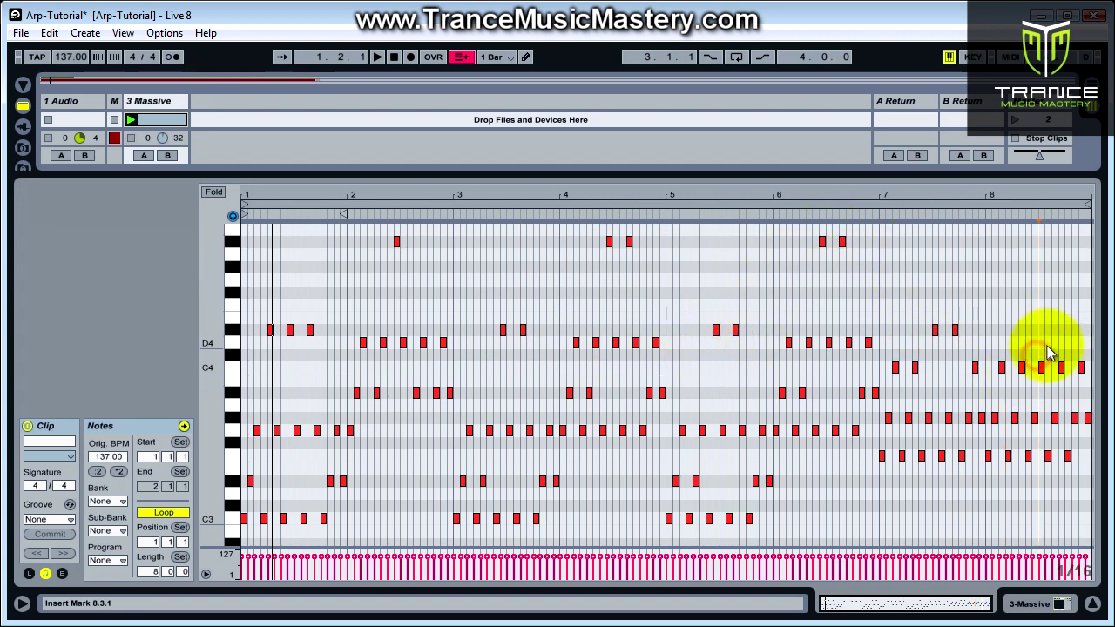
Transpose the last three G#3 notes in bar 8 up an octave to G#4 and listen to the loop.
left_click_drag(1047, 362, 1099, 399)
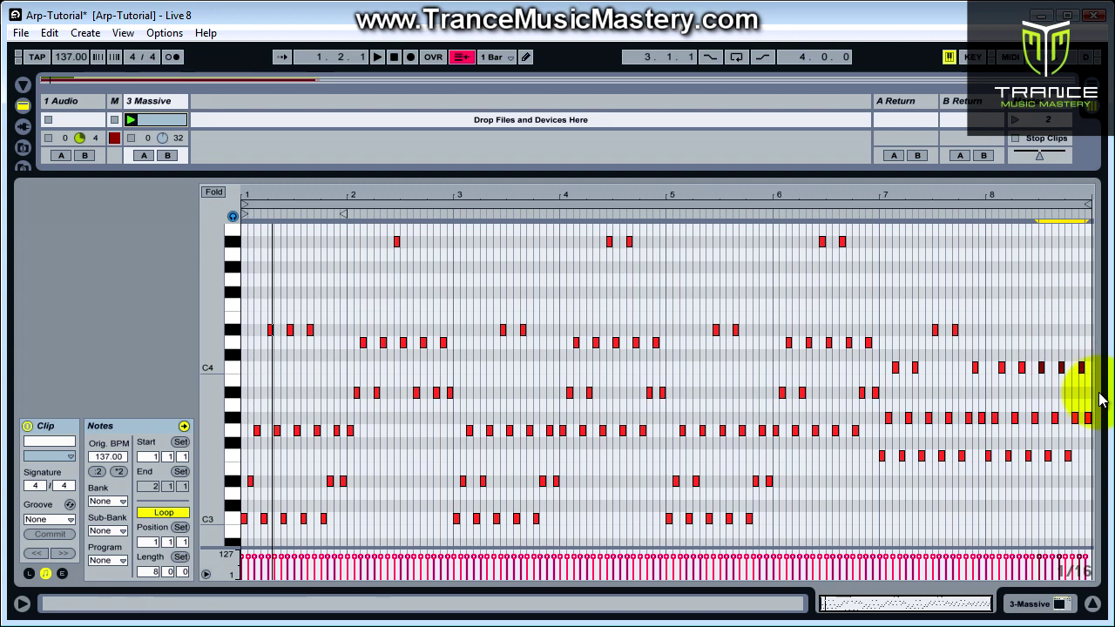
left_click_drag(1061, 401, 1088, 432)
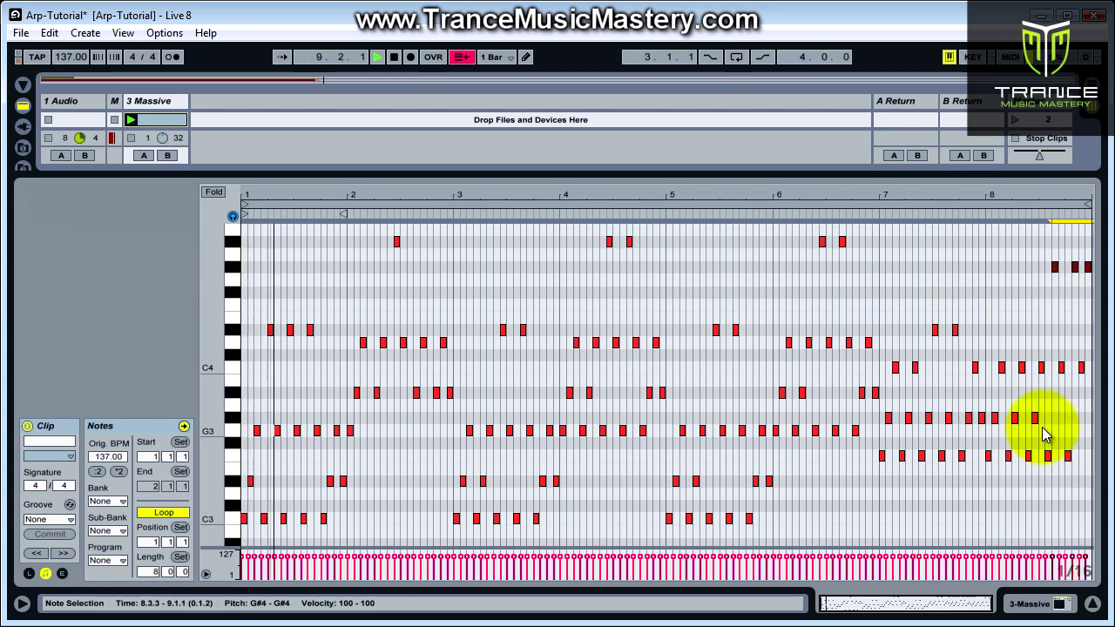
left_click(1045, 322)
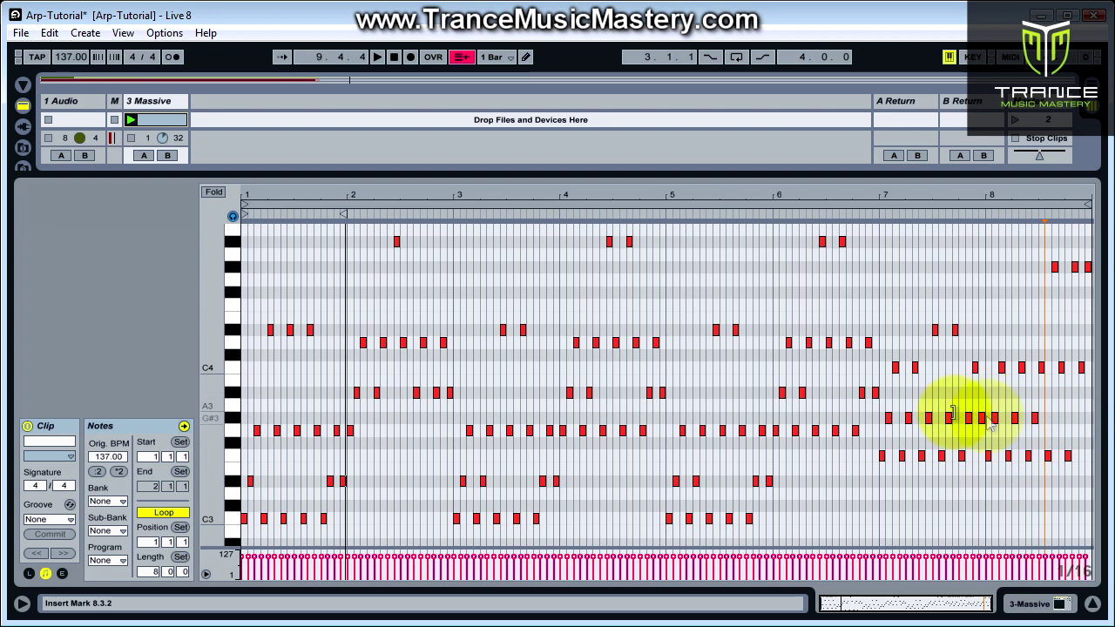
Set the note editor's fixed grid to 1/32.
left_click(884, 486)
left_click(481, 275)
right_click(620, 305)
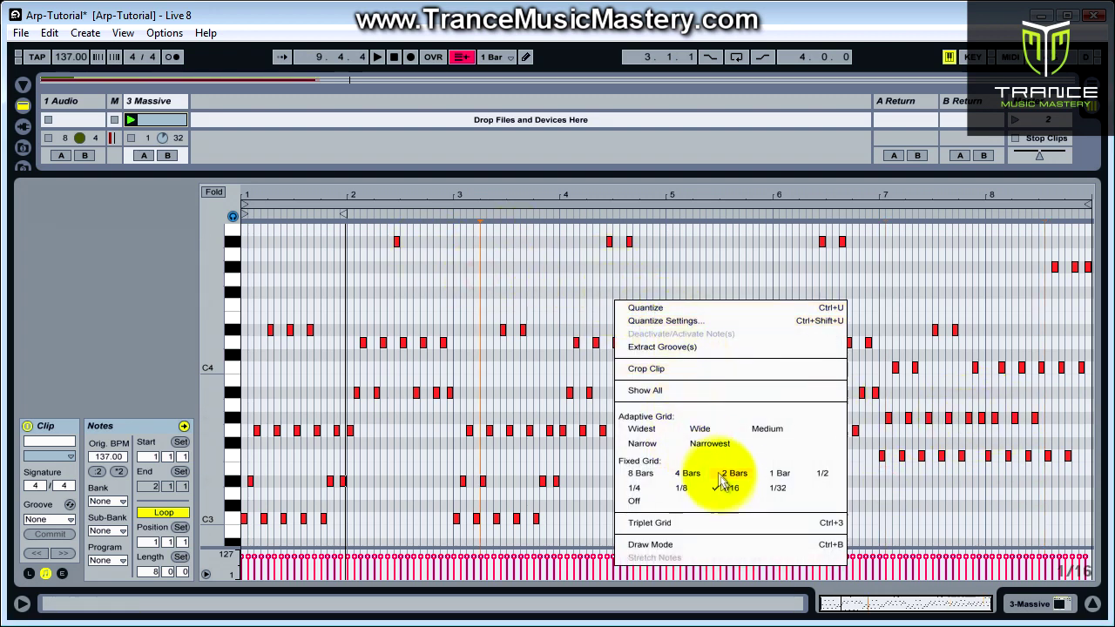
left_click(778, 493)
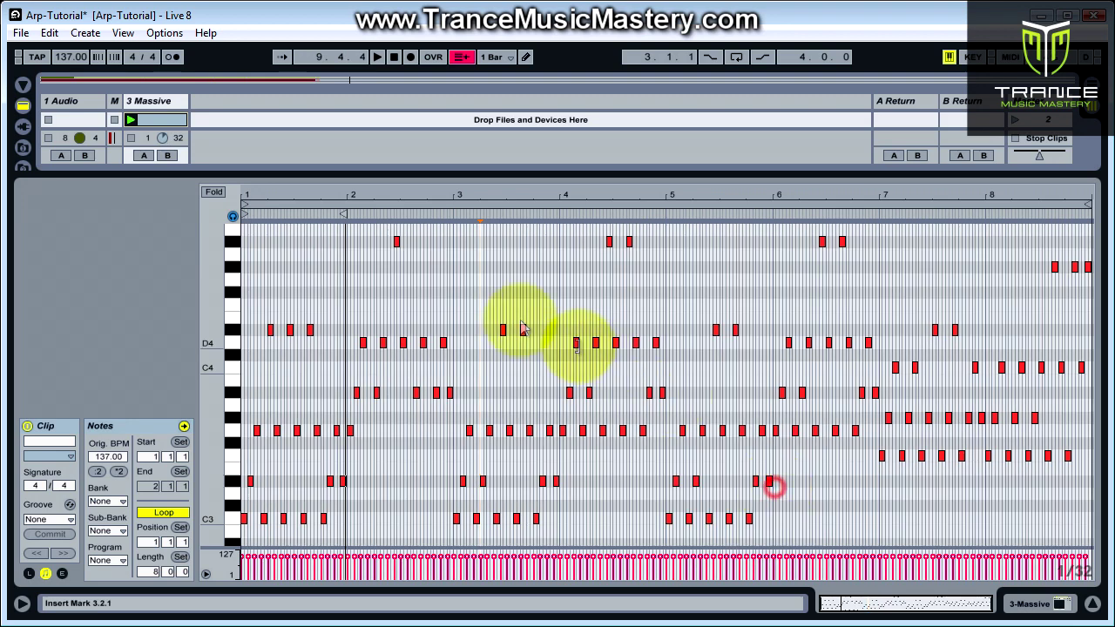
left_click_drag(250, 232, 772, 527)
left_click(864, 535)
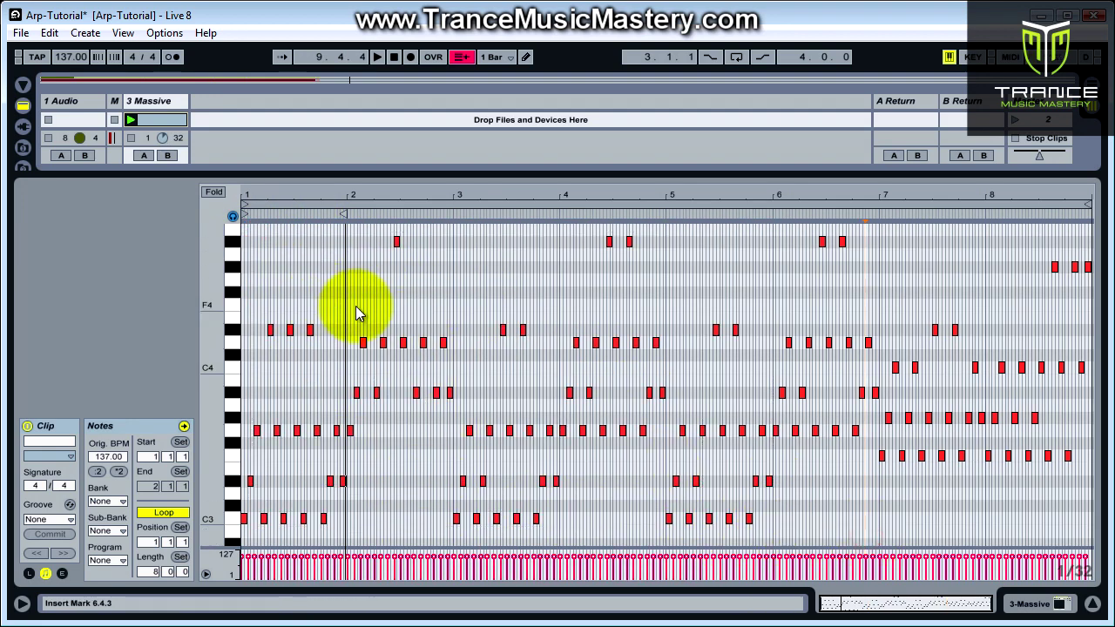
Select scattered D#4, A#3, G3, C3, D4 and G#3 notes across bars 1 to 7, shorten them to 1/32, and play the clip.
left_click(309, 329, "shift")
left_click(416, 393, "shift")
left_click(550, 431, "shift")
left_click(563, 430, "shift")
left_click(688, 518, "shift")
left_click(708, 518, "shift")
left_click(728, 518, "shift")
left_click_drag(965, 421, 1007, 426)
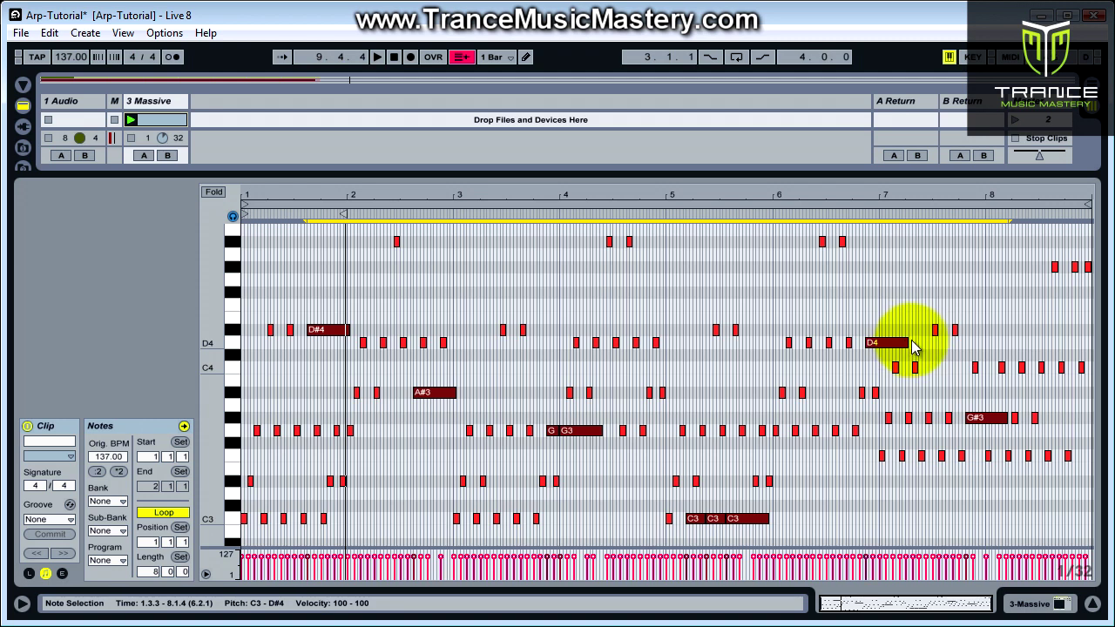
left_click_drag(909, 340, 868, 341)
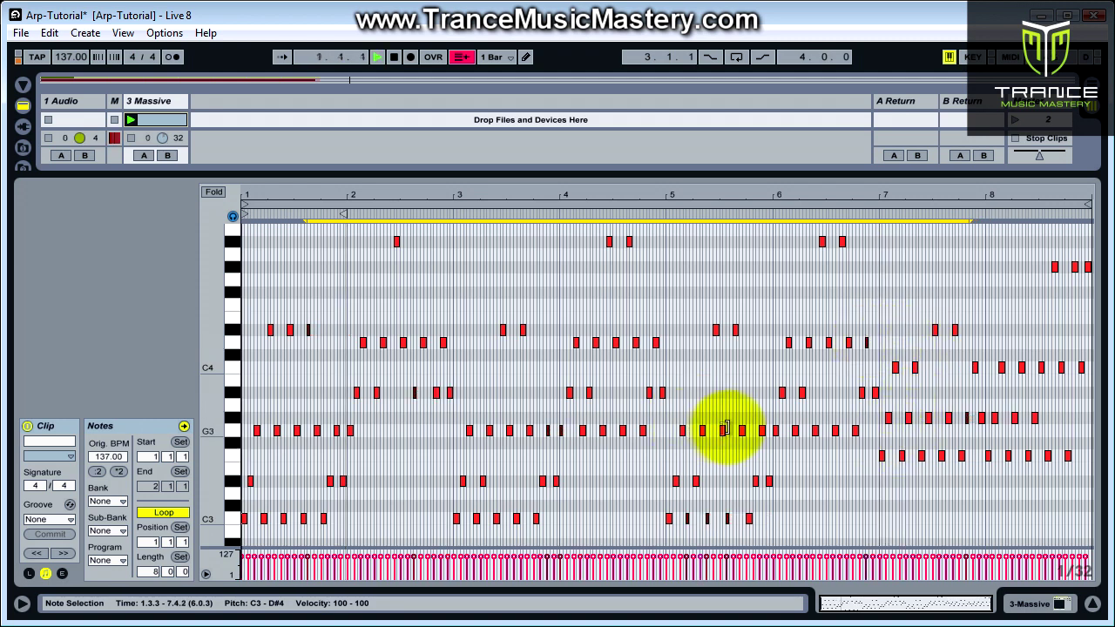
key("space")
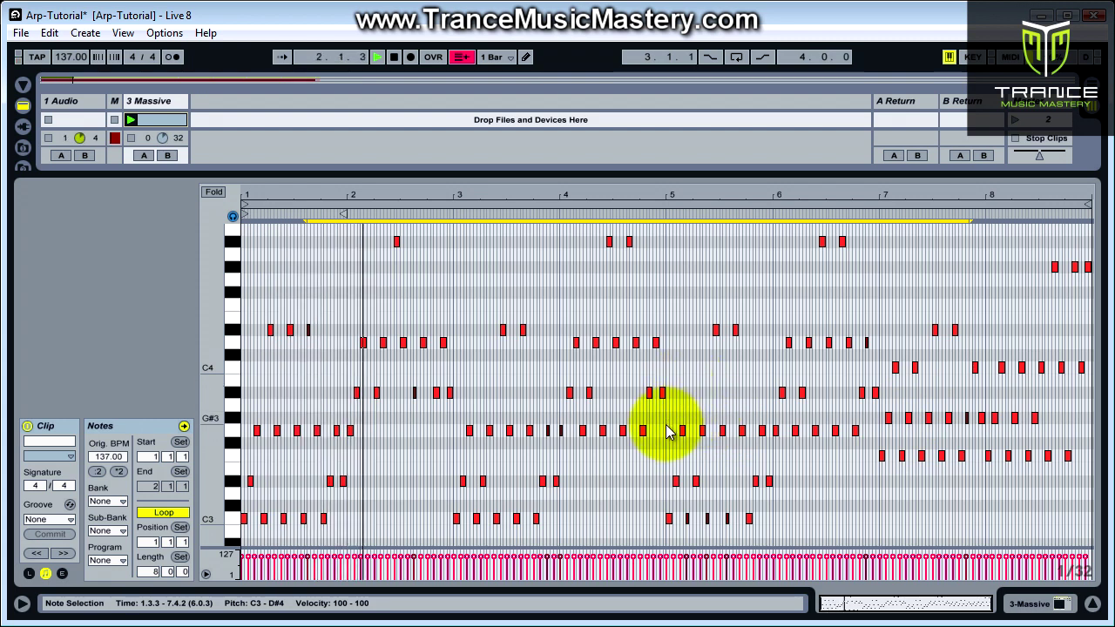
Select further D4, G3, D#4 and C4 notes scattered across bars 2 to 8, shorten them to 1/32, and play the clip.
key("space")
left_click(791, 298)
left_click_drag(577, 294, 654, 356)
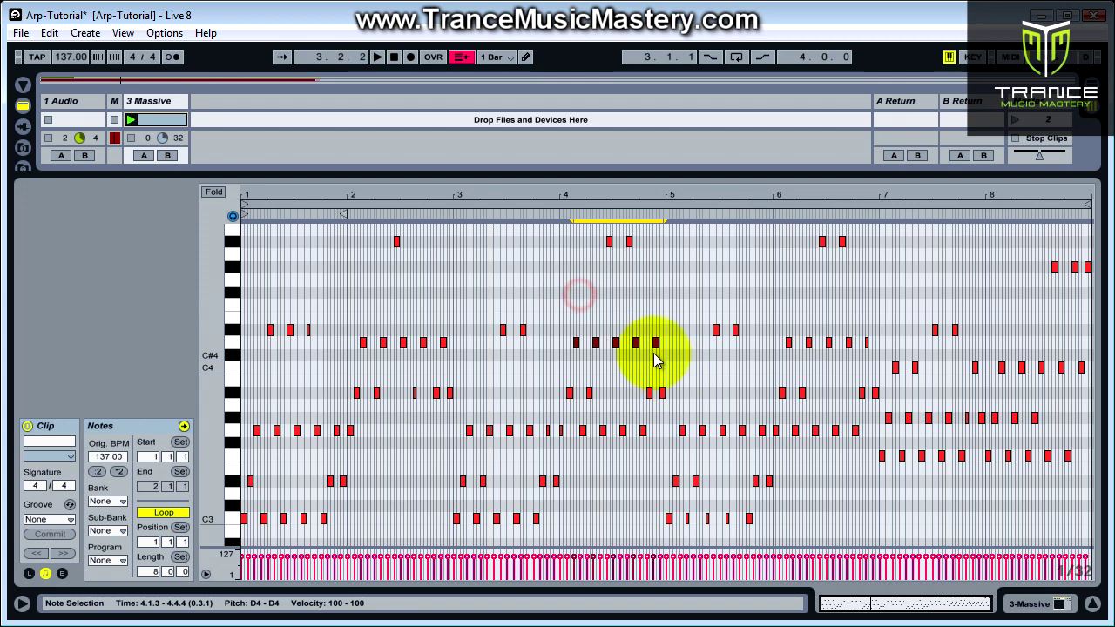
left_click(692, 397)
left_click_drag(388, 314, 423, 348)
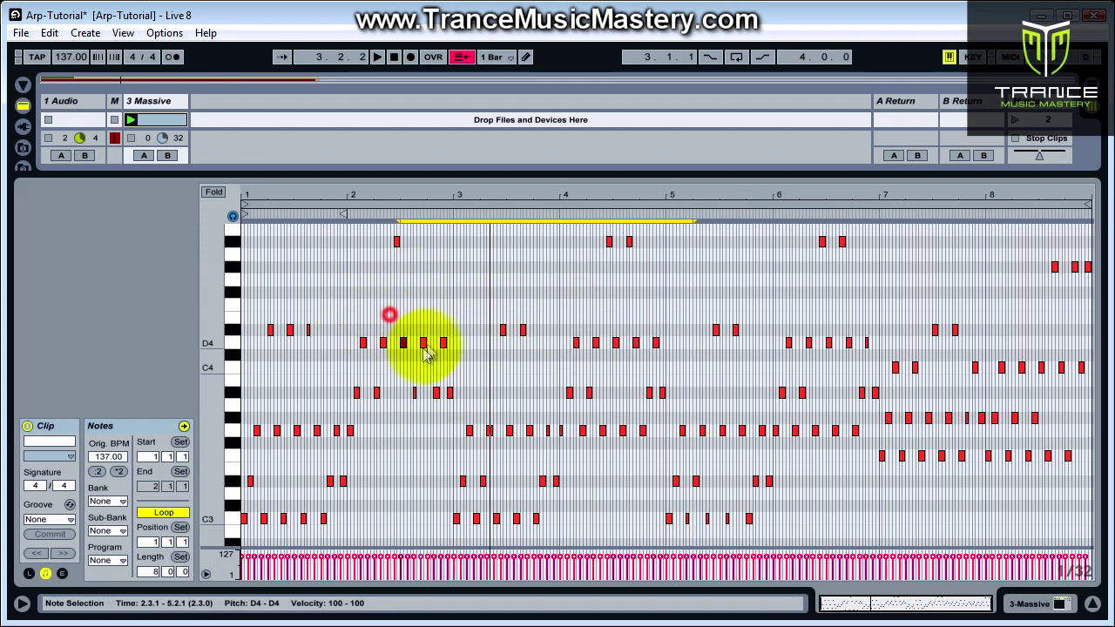
left_click(564, 312, "shift")
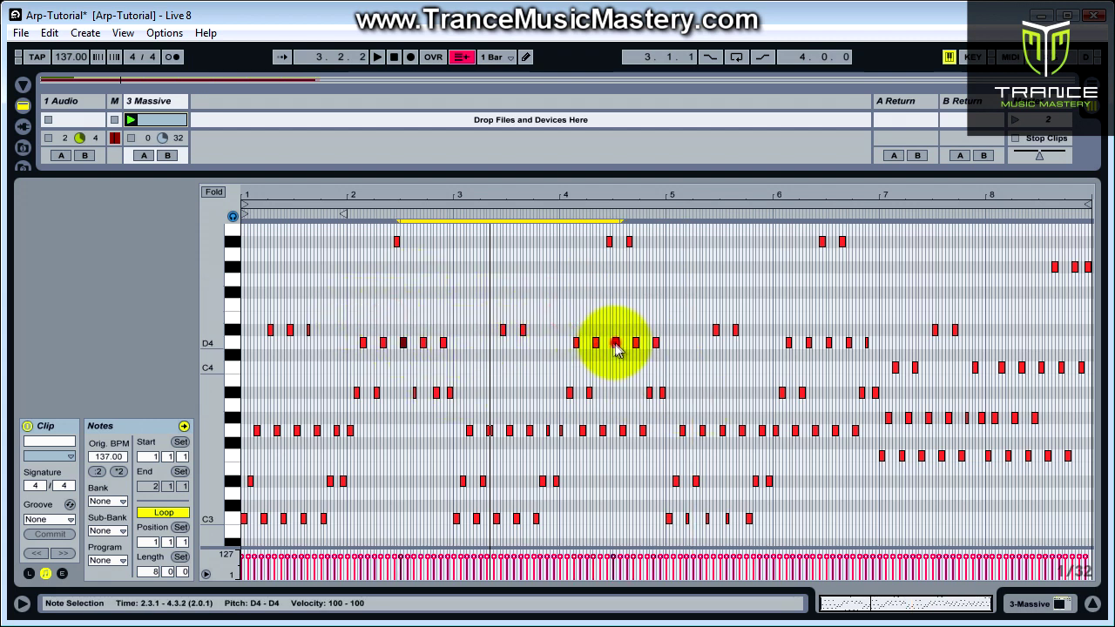
left_click_drag(614, 415, 694, 490)
left_click_drag(757, 412, 777, 437)
left_click(954, 329, "shift")
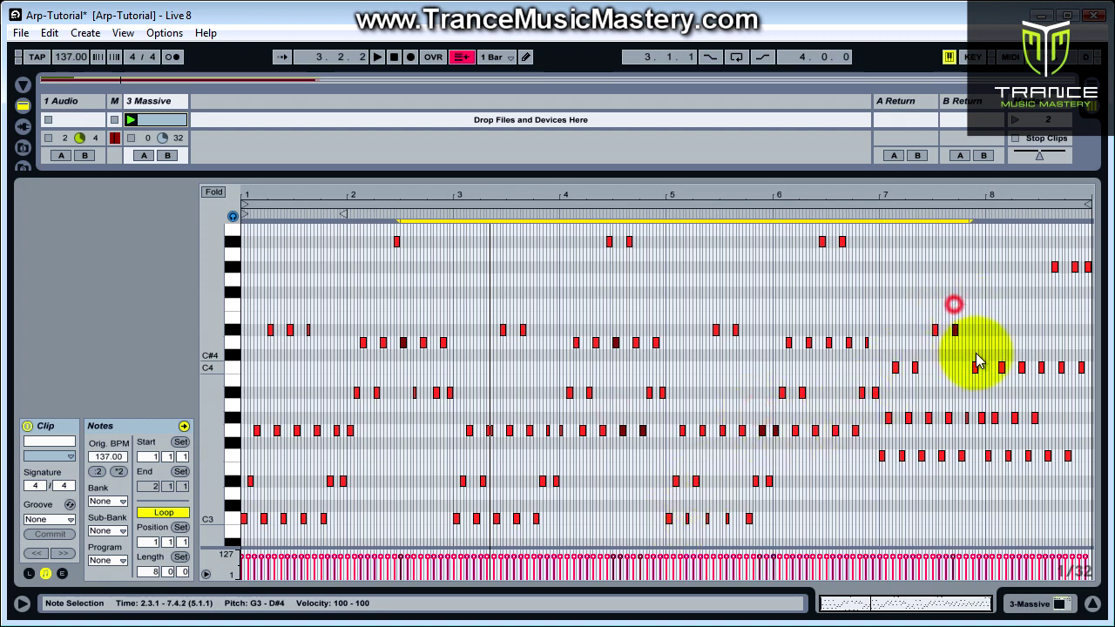
left_click(1041, 367, "shift")
left_click_drag(1043, 367, 1039, 367)
key("space")
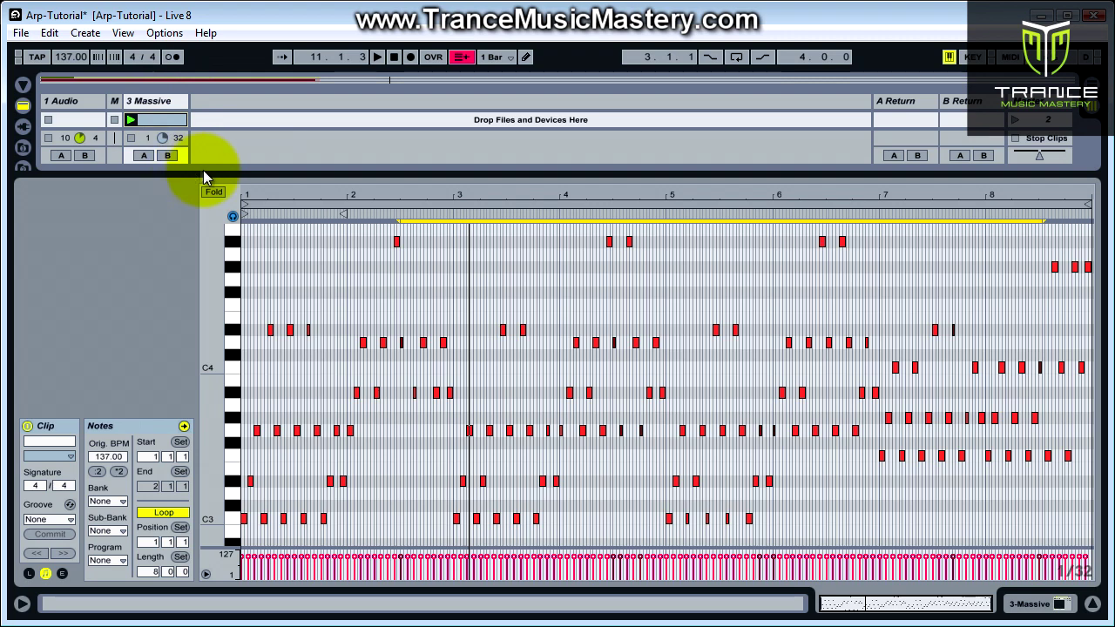
Compare the edited Massive clip with the one above it by playing both, and examine the upper clip's notes.
left_click_drag(203, 172, 154, 388)
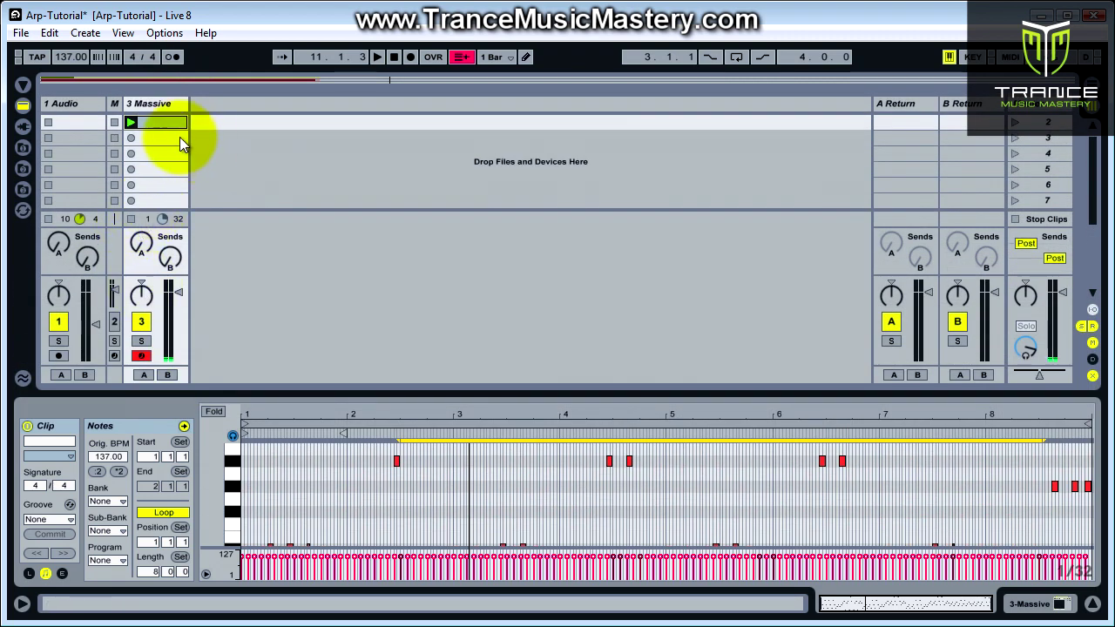
left_click(179, 138)
left_click(135, 137)
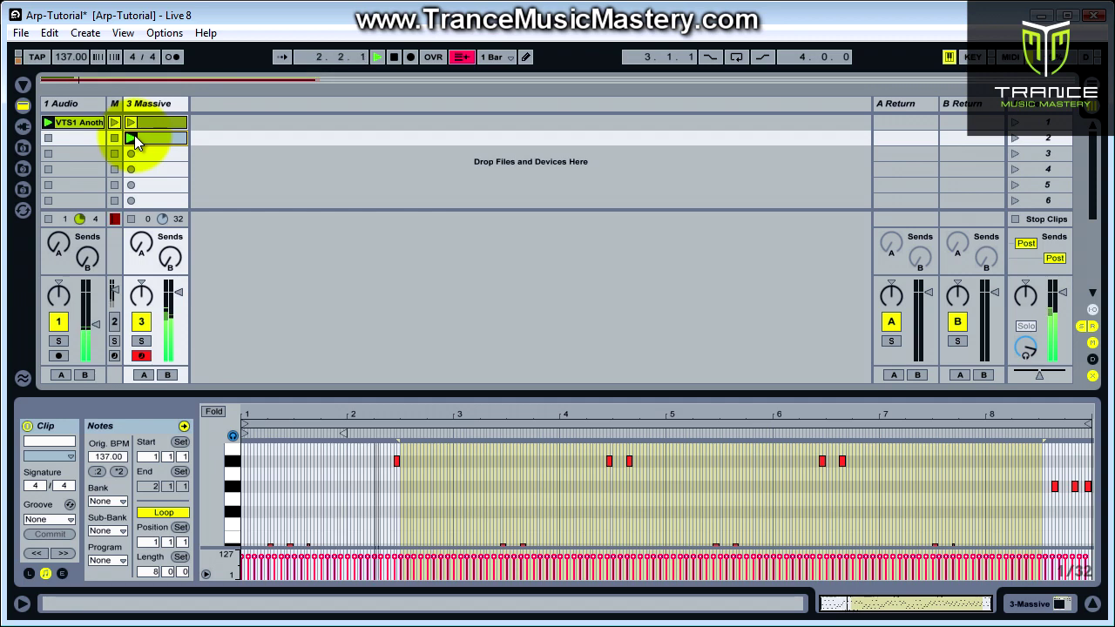
left_click(130, 122)
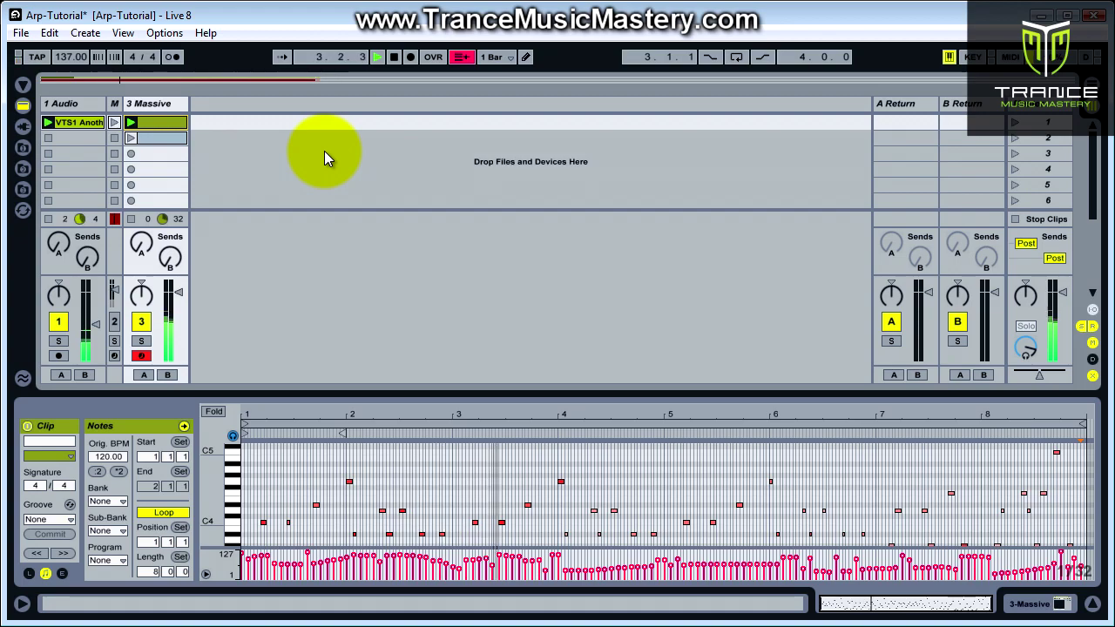
left_click_drag(460, 391, 458, 218)
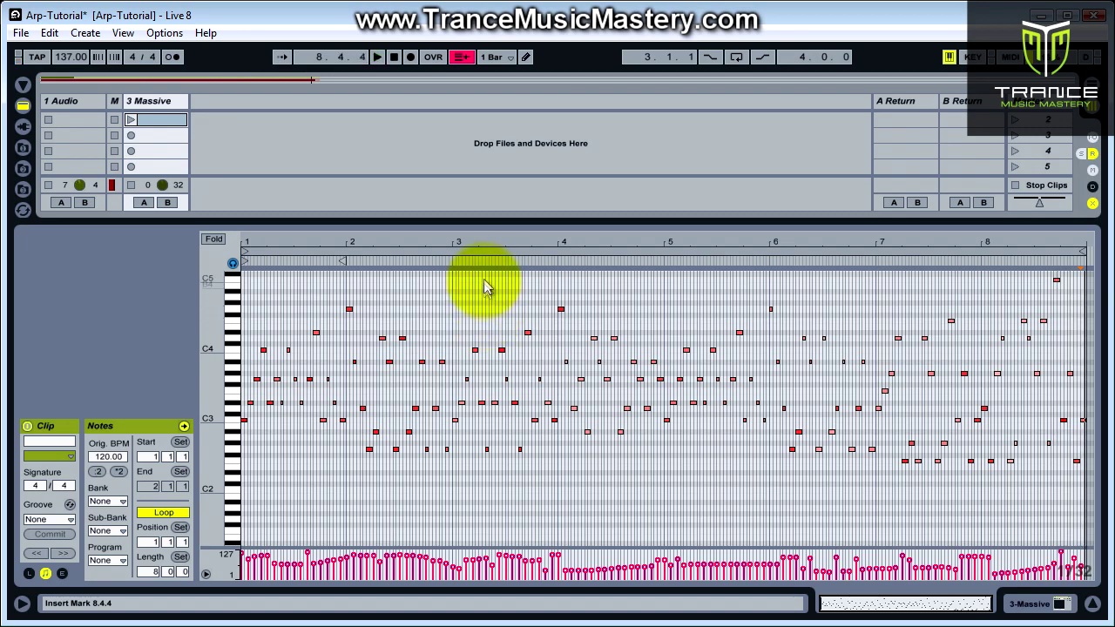
left_click(487, 221)
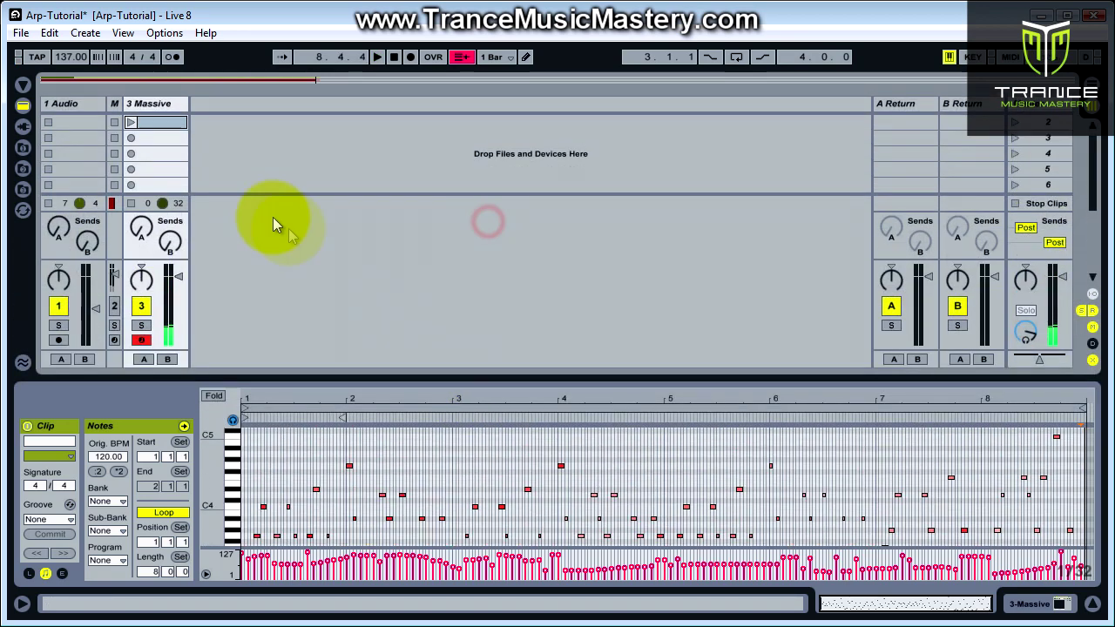
Reopen the second Massive clip in an enlarged note editor and look over its pattern.
left_click(177, 123)
left_click_drag(594, 389, 592, 141)
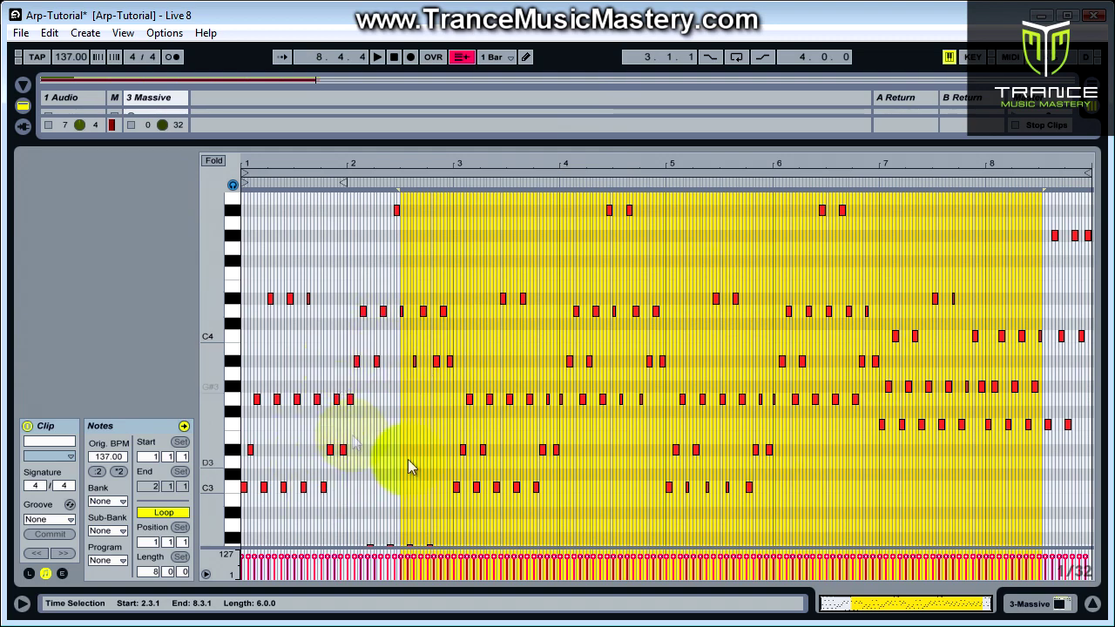
scroll(578, 388, "down", 3)
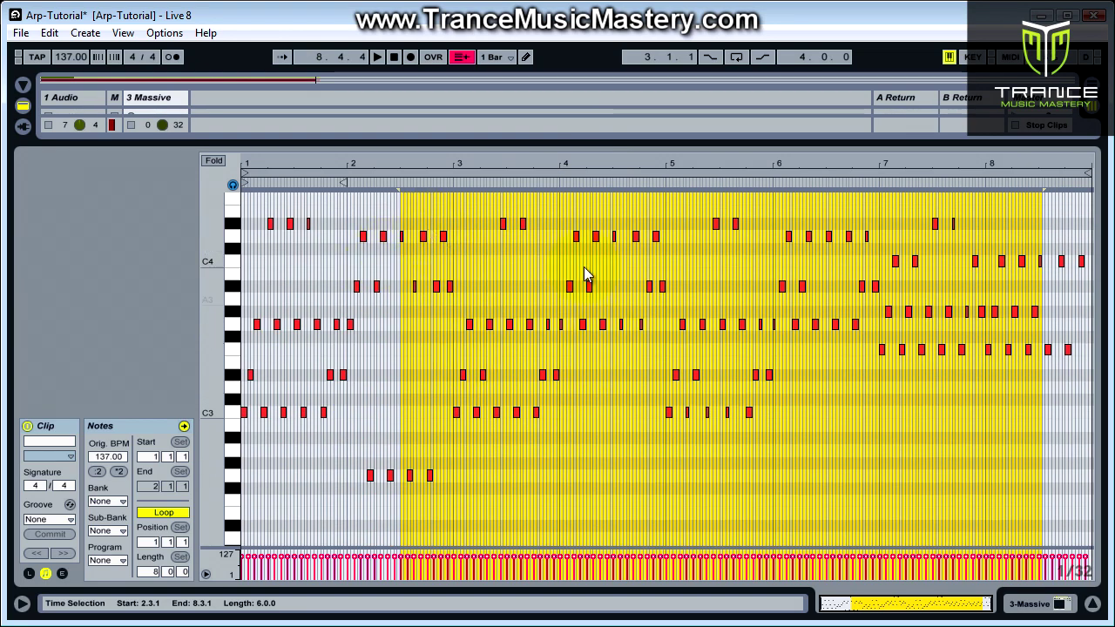
scroll(724, 407, "up", 3)
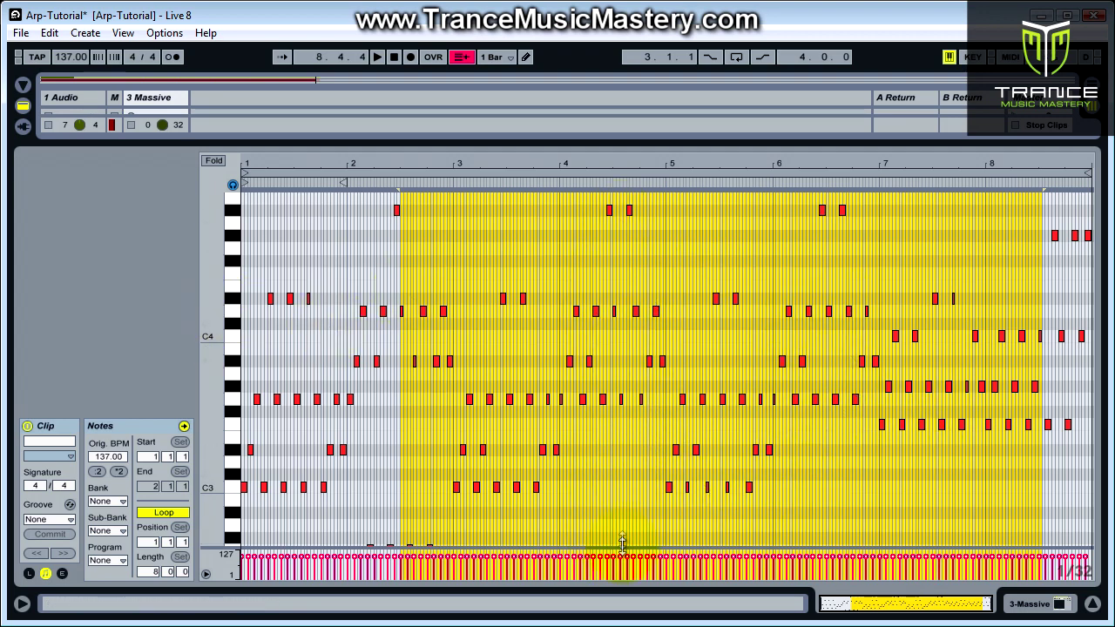
Transpose the second and third D4 notes in bar 6 down an octave to D3.
left_click(896, 458)
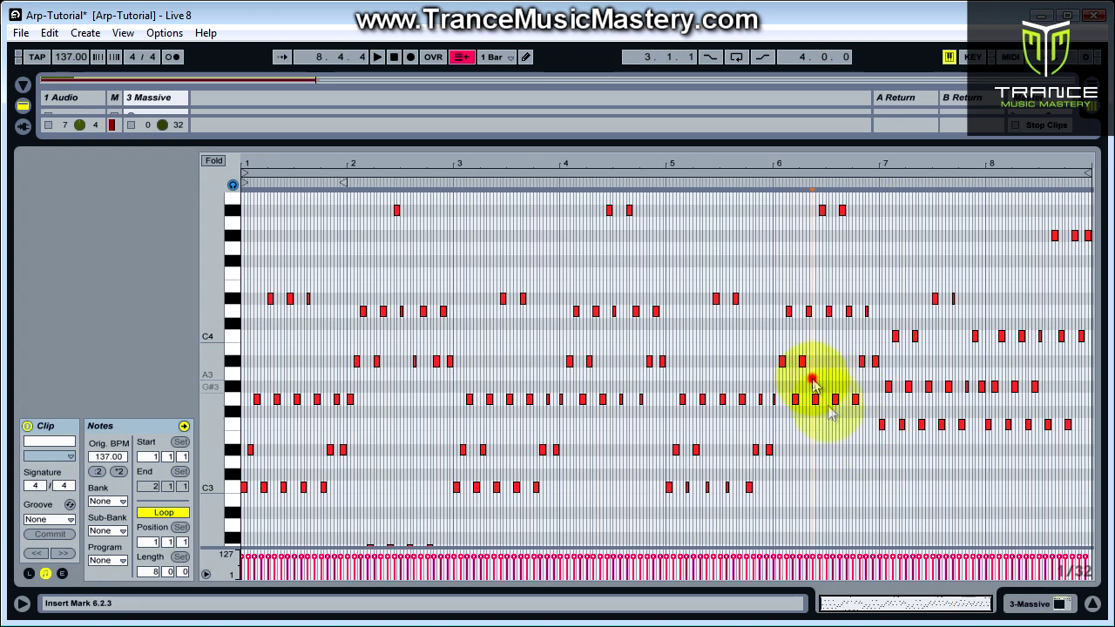
left_click(831, 329)
left_click_drag(799, 290, 831, 335)
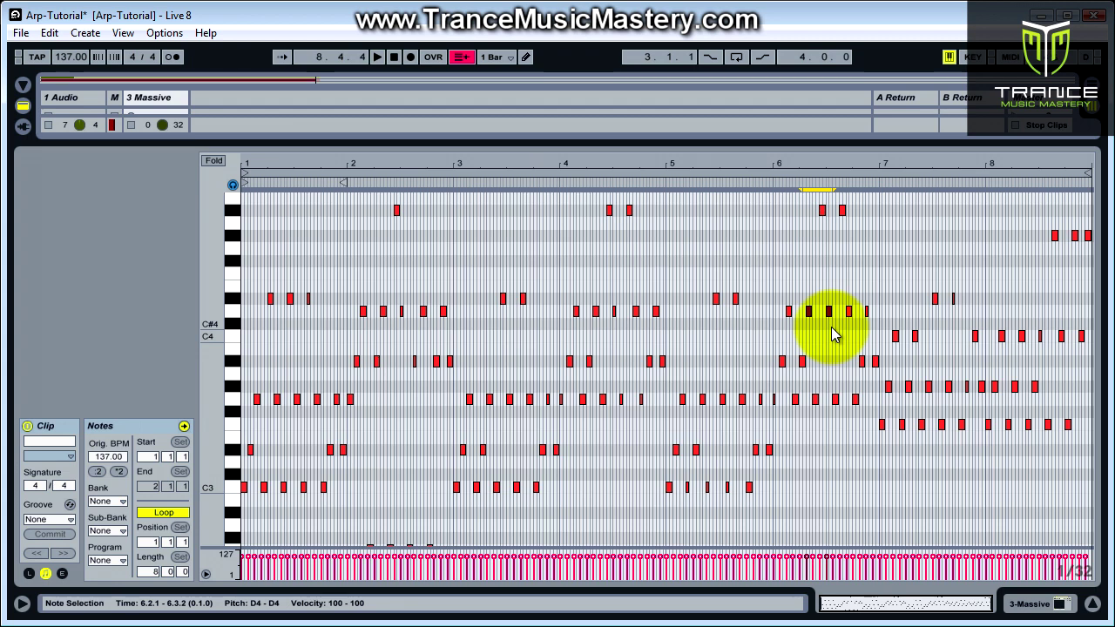
key("Down")
key("Down")
key("Down")
key("Down")
key("Down")
key("Down")
key("Down")
key("Down")
key("Down")
key("Down")
key("Down")
key("Down")
Raise the third and fourth C3 notes in bar 3 by two octaves to C5.
left_click_drag(501, 471, 520, 490)
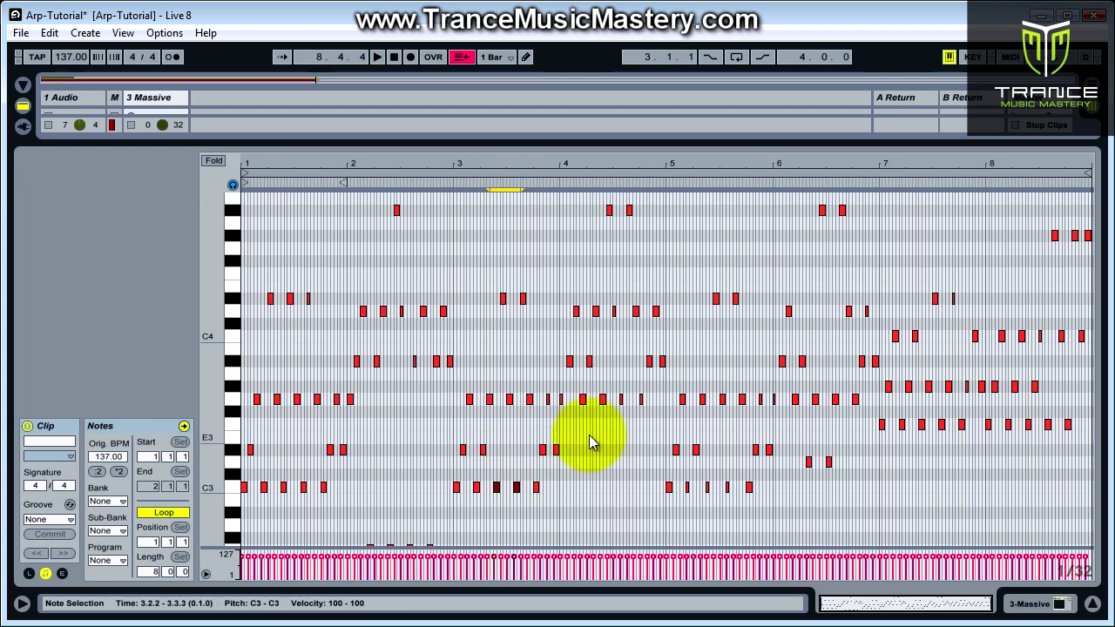
key("Up")
key("Up")
key("Up")
key("Up")
key("Up")
key("Up")
key("Up")
key("Up")
key("Up")
key("Up")
key("Up")
key("Up")
key("Up")
key("Up")
key("Up")
key("Up")
key("Up")
key("Up")
key("Up")
key("Up")
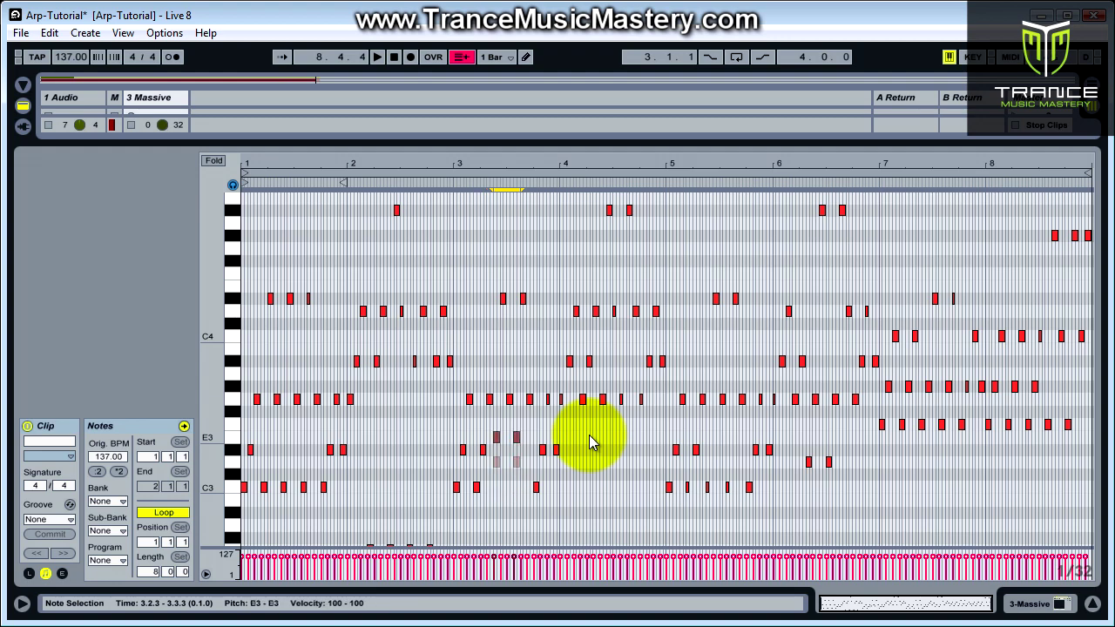
key("Up")
key("Up")
key("Up")
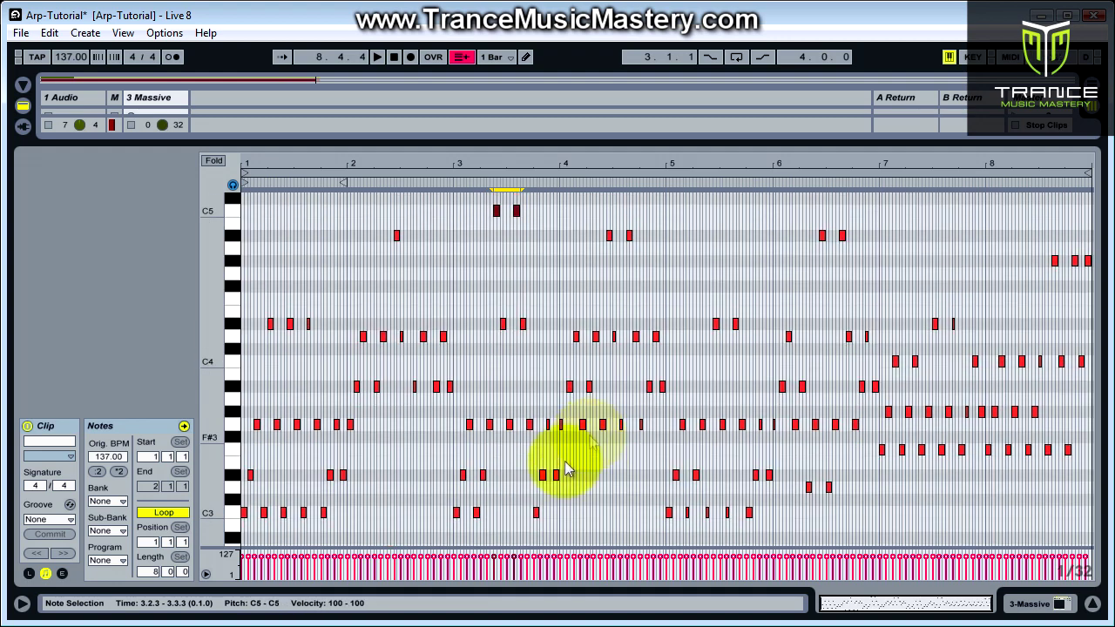
Transpose the last two F3 notes in bar 7 up an octave to F4.
left_click(940, 447)
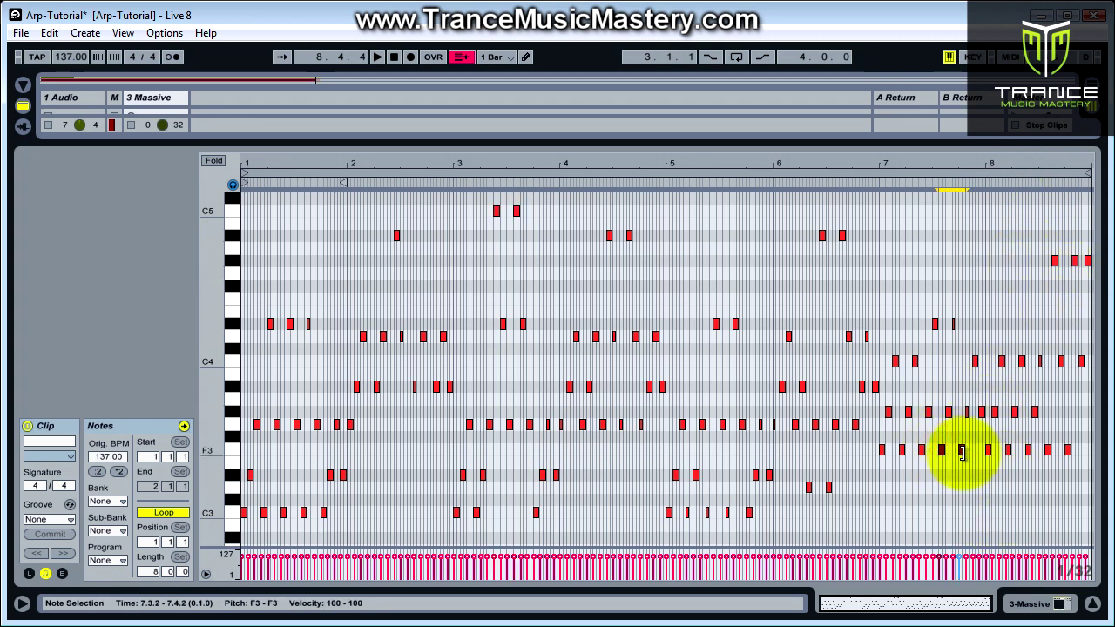
key("Up")
key("Up")
key("Up")
key("Up")
key("Up")
key("Up")
key("Up")
key("Up")
key("Up")
key("Up")
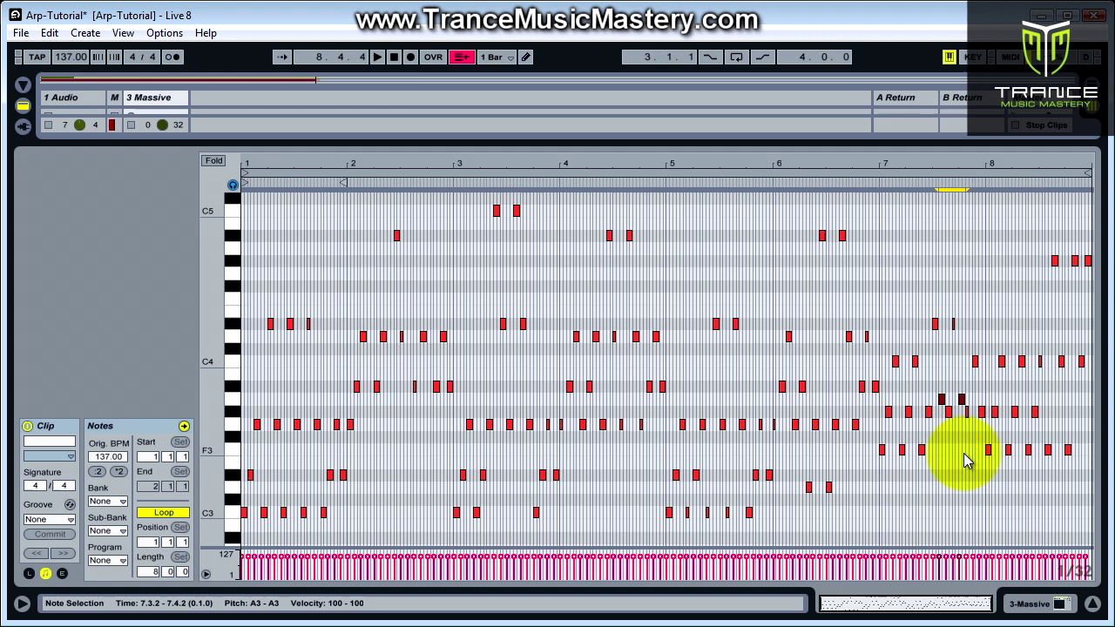
key("Up")
key("Up")
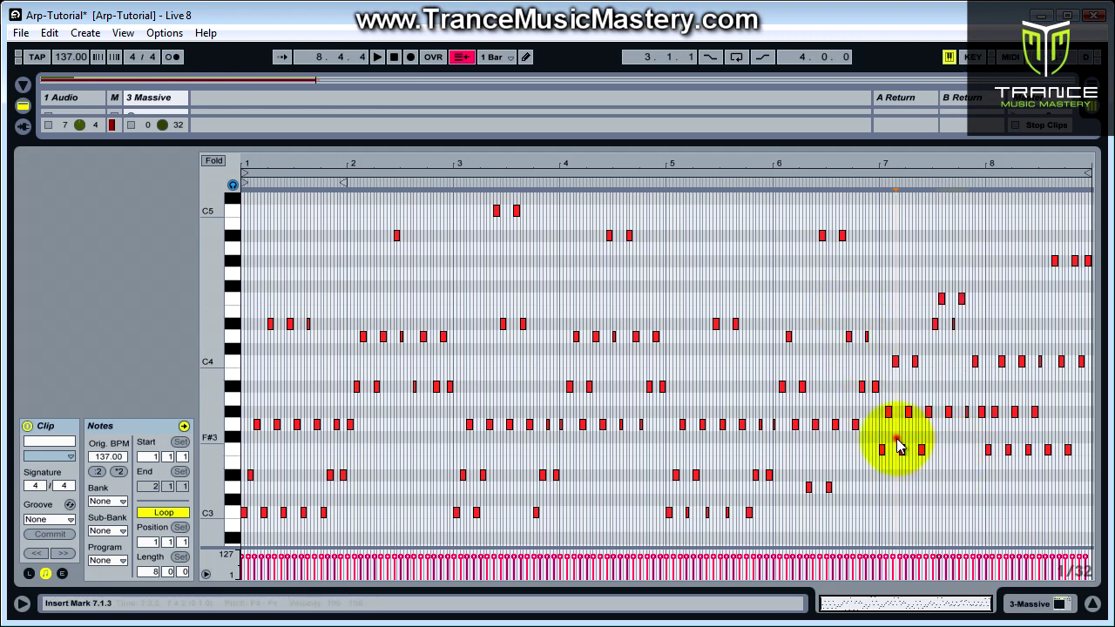
Transpose the second and third C4 notes in bar 8 up an octave to C5.
scroll(923, 439, "down", 3)
left_click(877, 410)
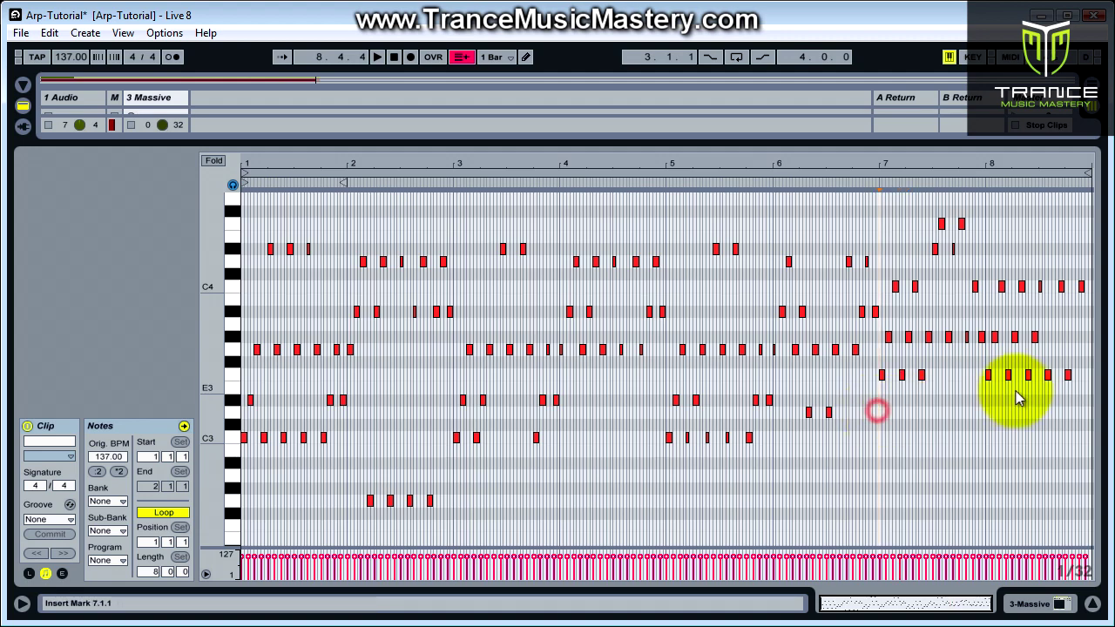
scroll(923, 322, "up", 1)
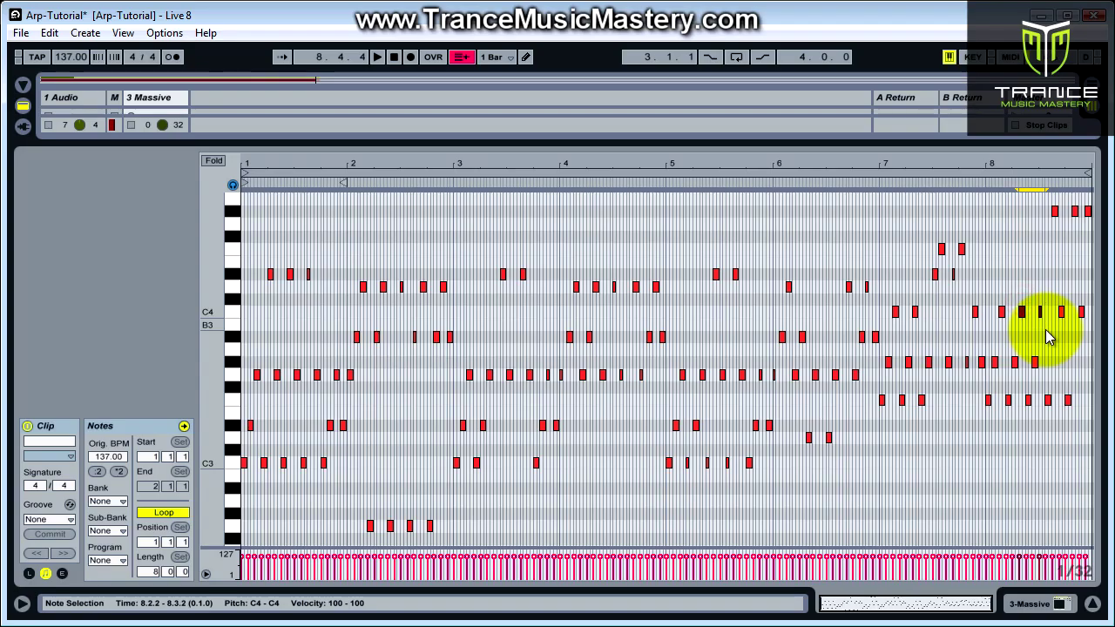
key("Up")
key("Up")
key("Up")
key("Up")
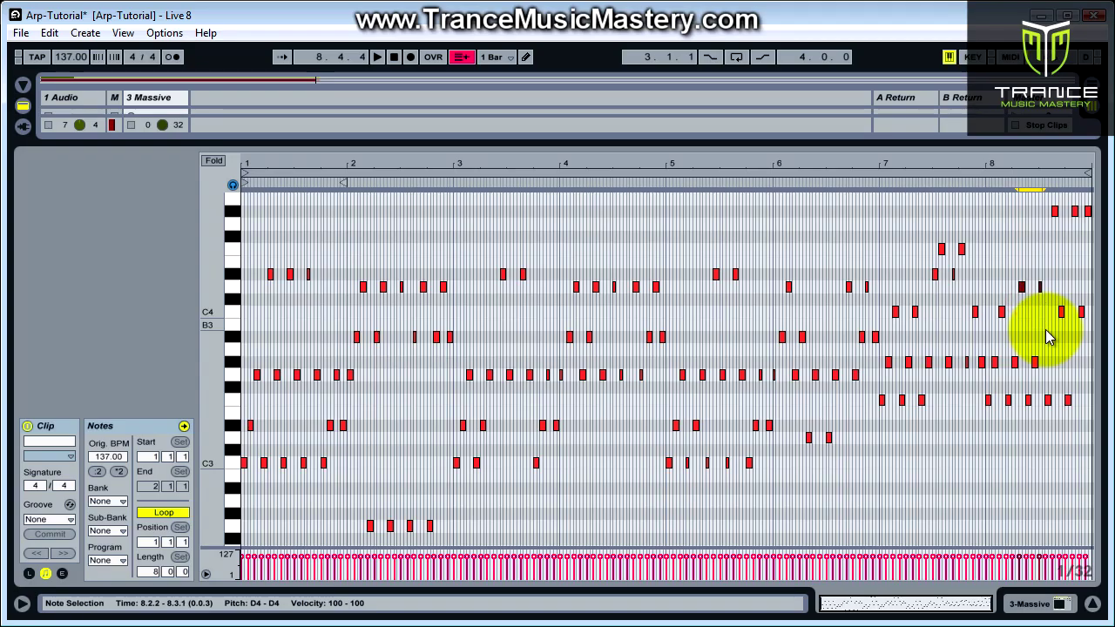
scroll(1049, 337, "up", 1)
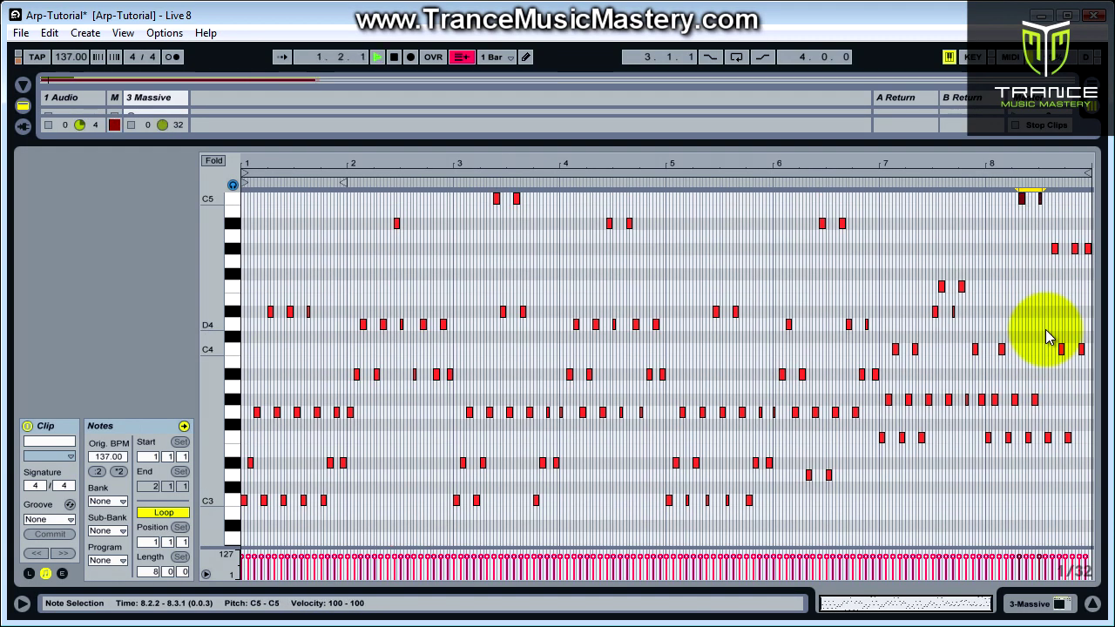
Launch the second Massive clip, follow the edited arpeggio in the enlarged note editor, and stop playback.
left_click_drag(282, 141, 231, 329)
scroll(161, 129, "up", 2)
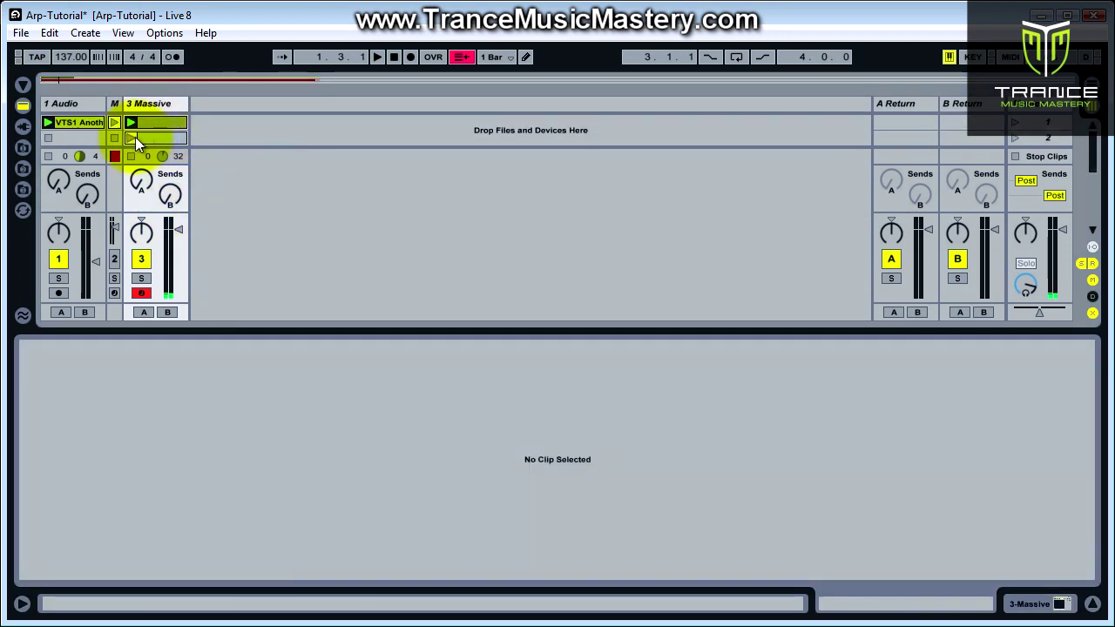
left_click(130, 138)
left_click_drag(347, 329, 371, 131)
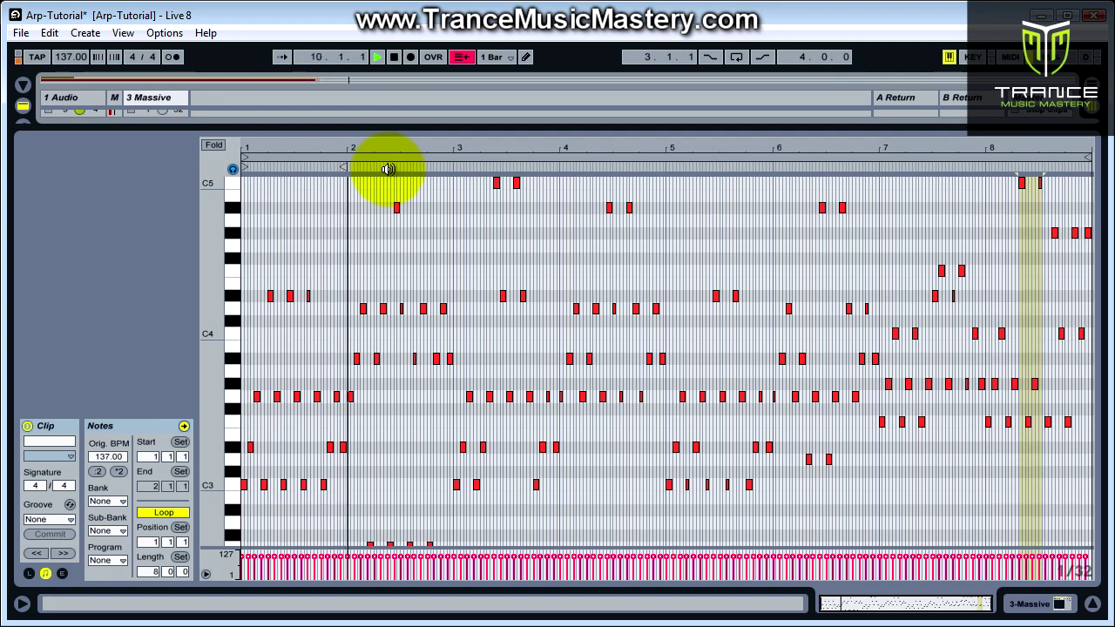
key("space")
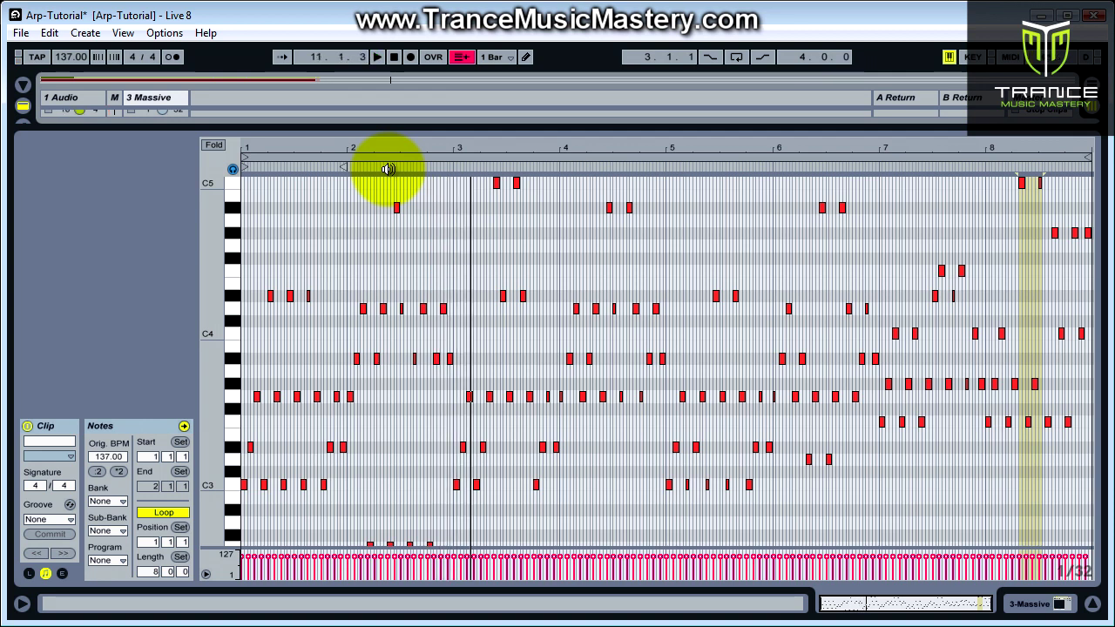